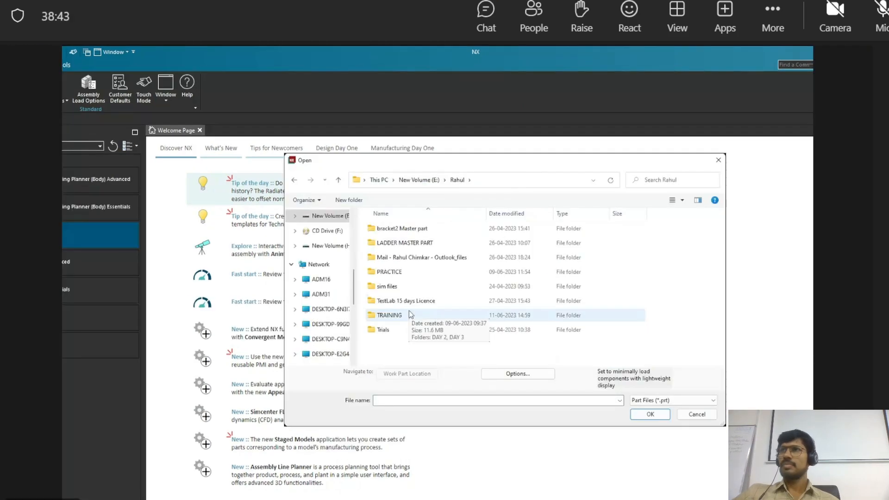
Open the IGES file ladder_1 (1) (1).igs from the TRAINING > DAY 3 folder, listing all file types
double_click(409, 315)
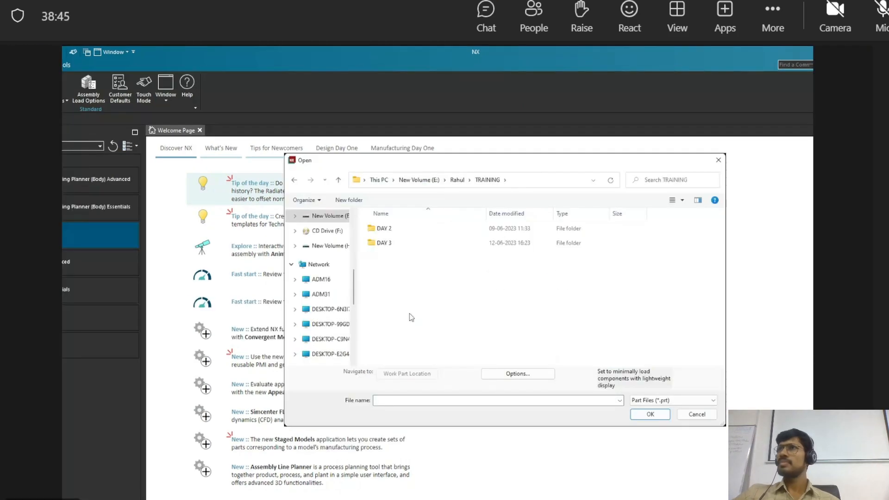
double_click(389, 244)
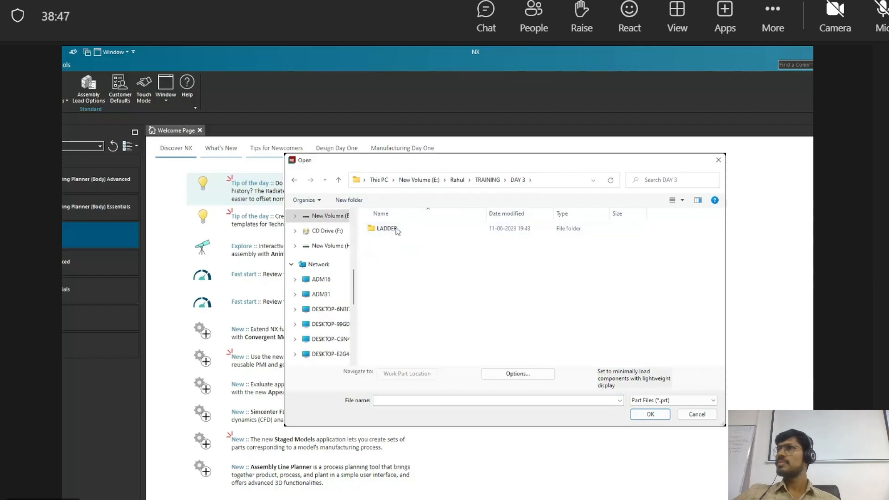
click(646, 399)
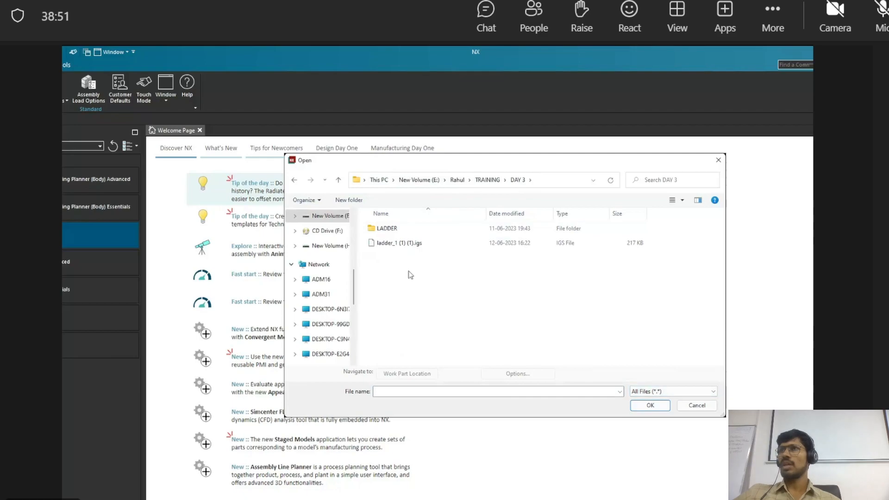
click(407, 244)
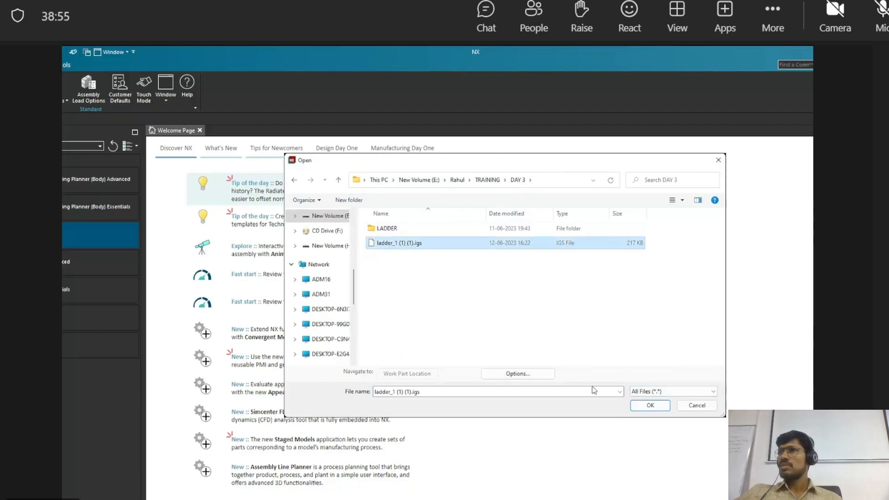
click(637, 407)
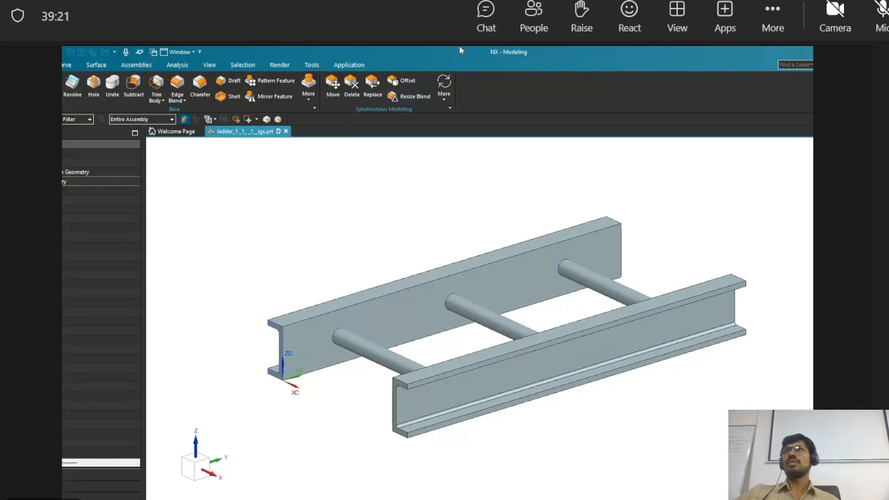
Switch the imported ladder part to the Pre/Post simulation application
click(343, 64)
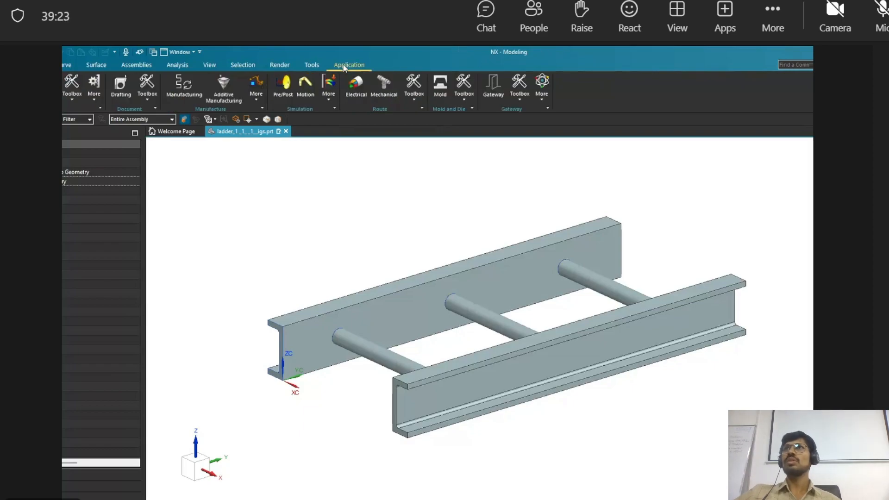
click(282, 86)
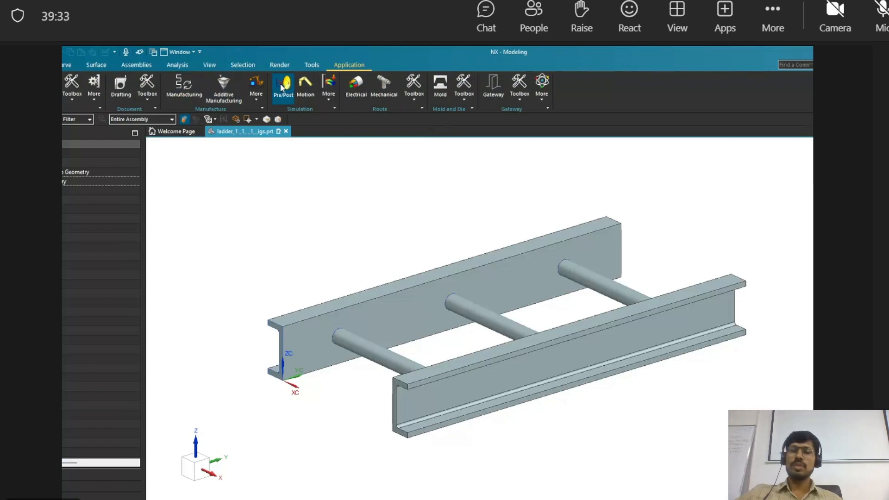
click(282, 87)
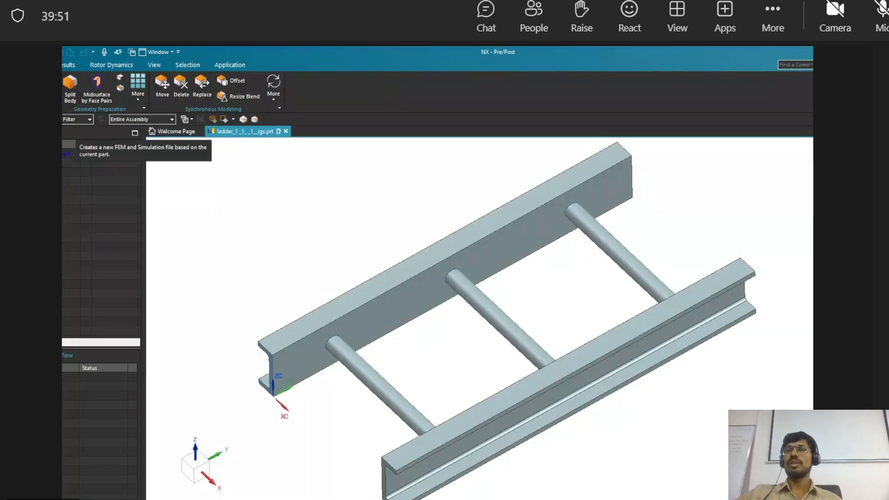
Create a new FEM and Simulation with an idealized part for Simcenter Nastran structural analysis, including Lines in the CAD geometry
click(68, 144)
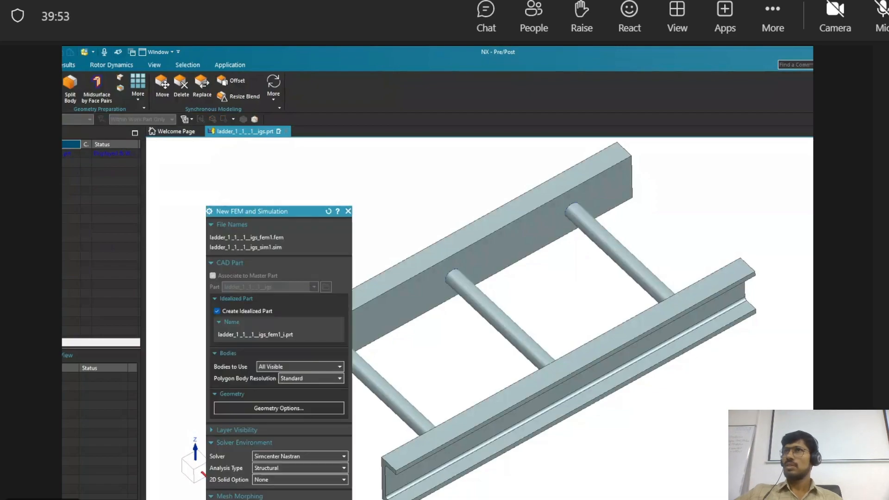
drag(257, 212, 215, 155)
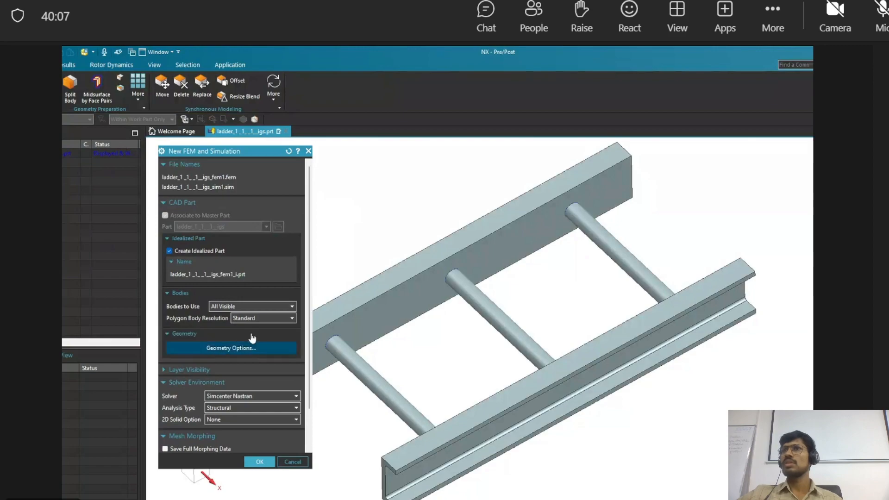
scroll(262, 360, down, 1)
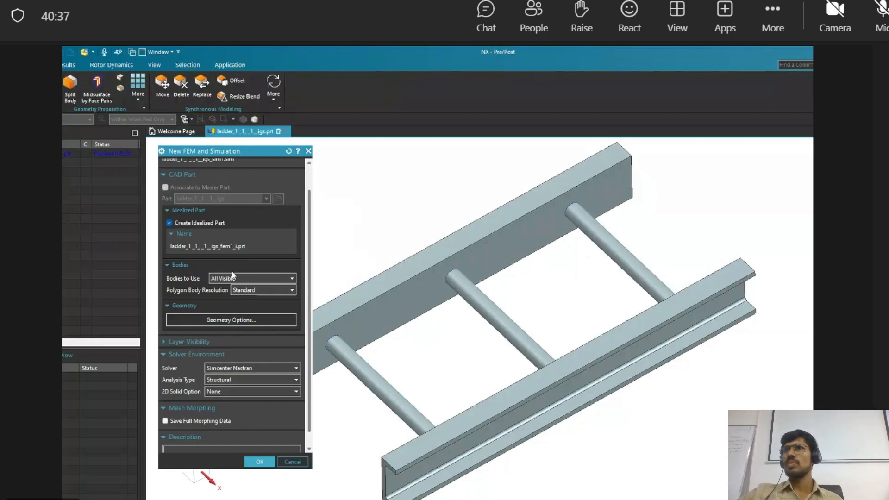
click(216, 322)
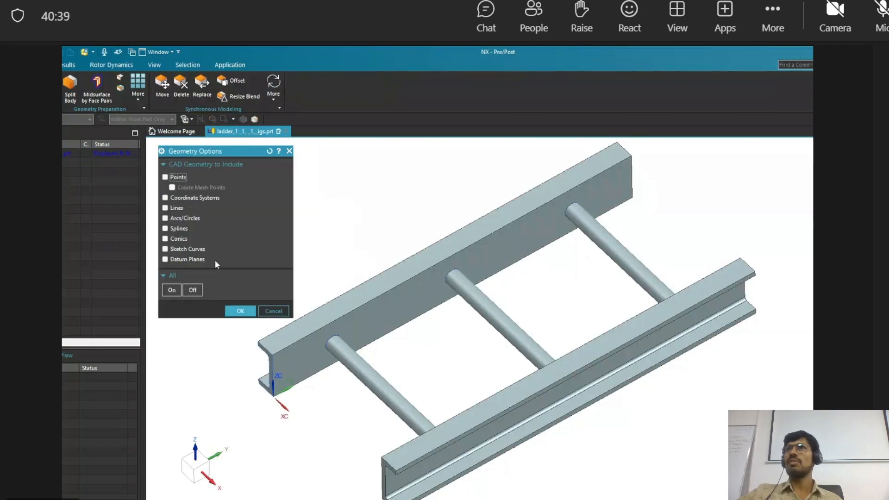
click(165, 209)
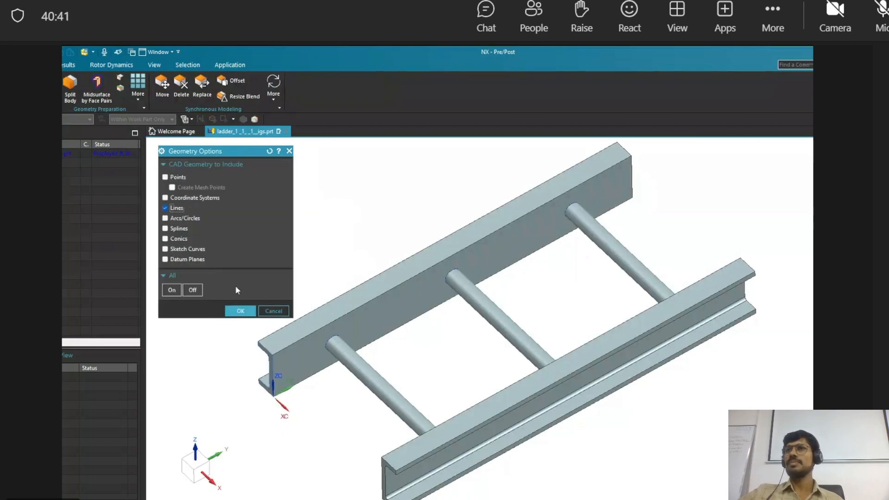
click(242, 311)
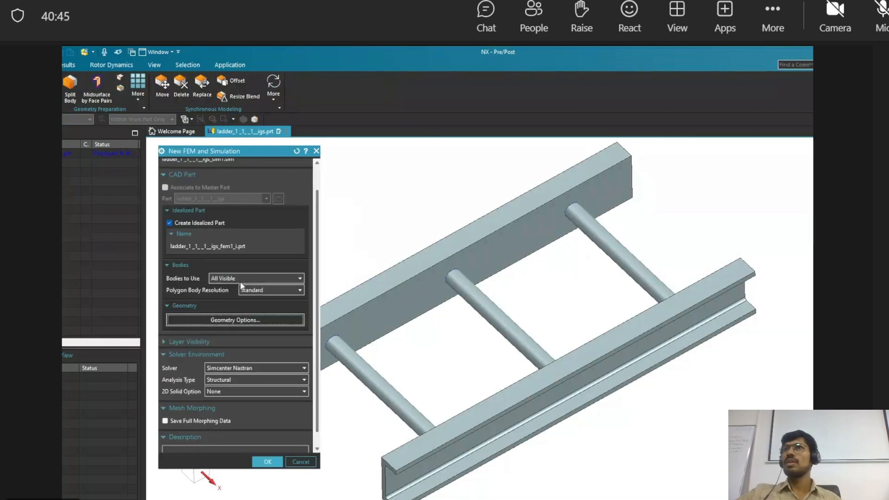
scroll(272, 419, down, 1)
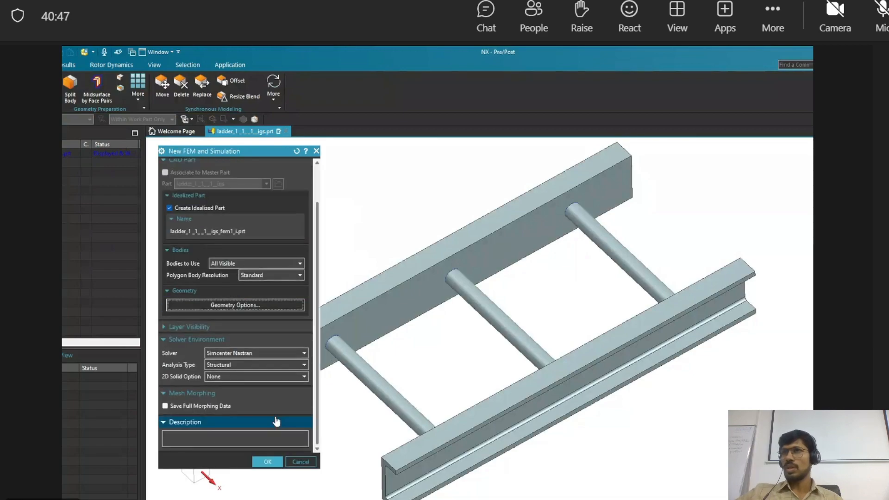
click(273, 463)
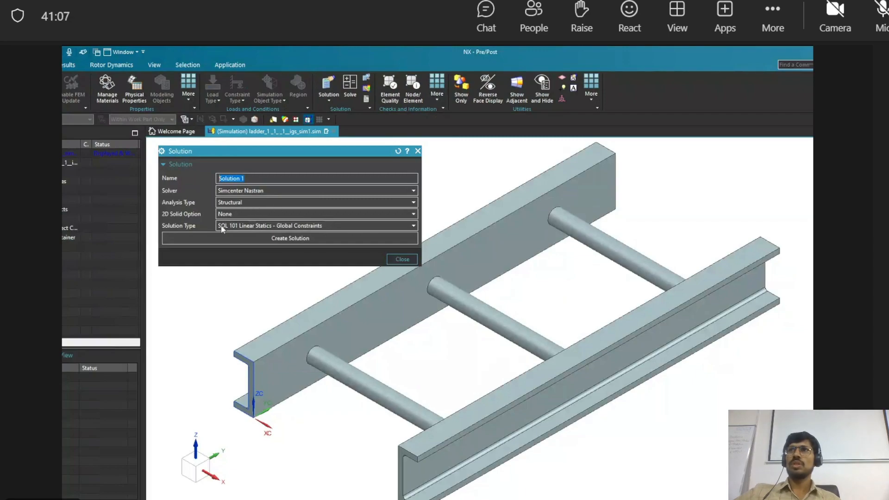
Create Solution 1 as SOL 101 Linear Statics - Global Constraints, reviewing its Case Control and Bulk Data settings and keeping the defaults
click(290, 238)
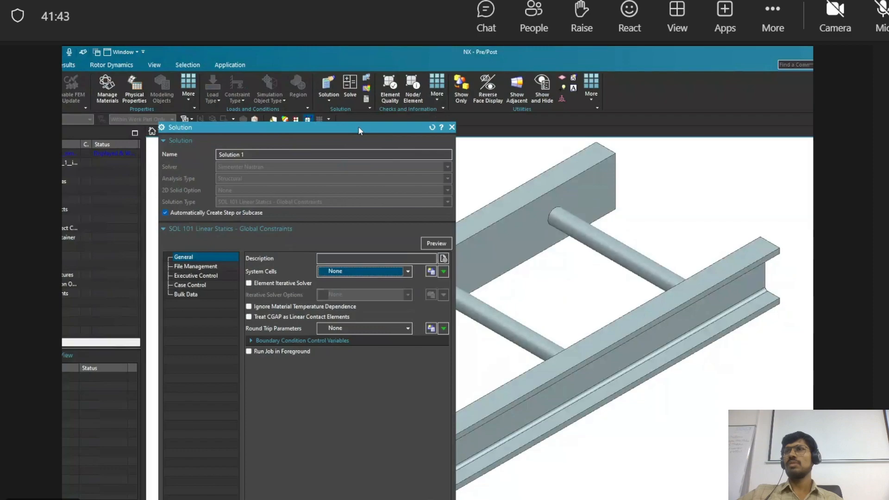
drag(359, 131, 350, 102)
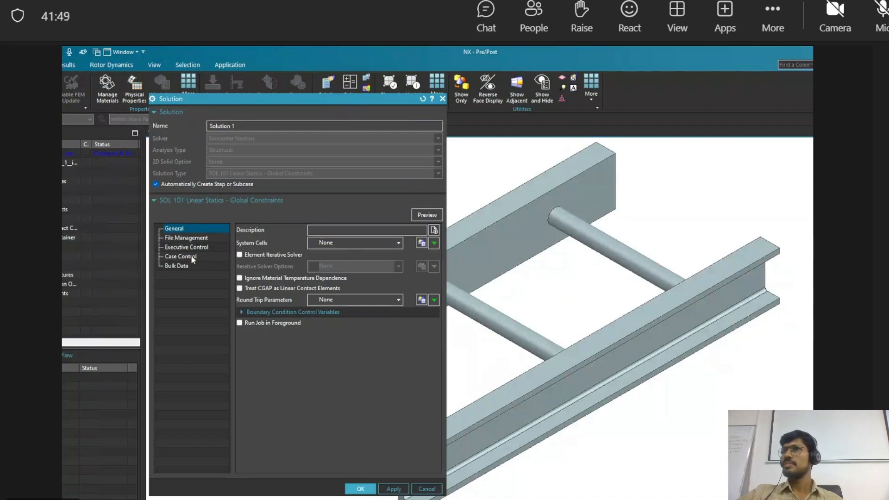
click(193, 258)
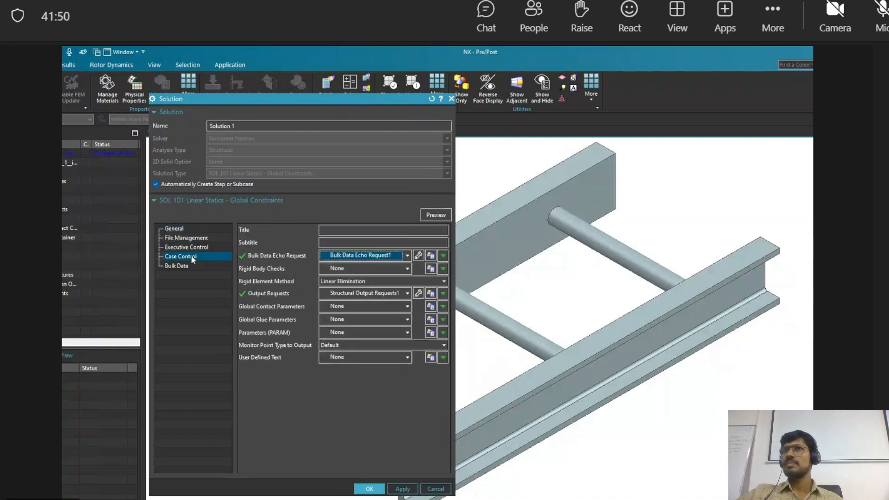
click(170, 266)
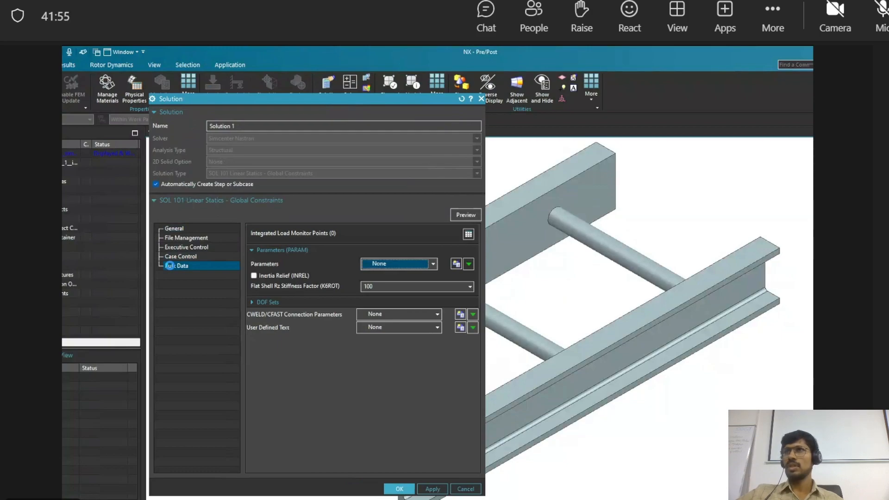
click(400, 489)
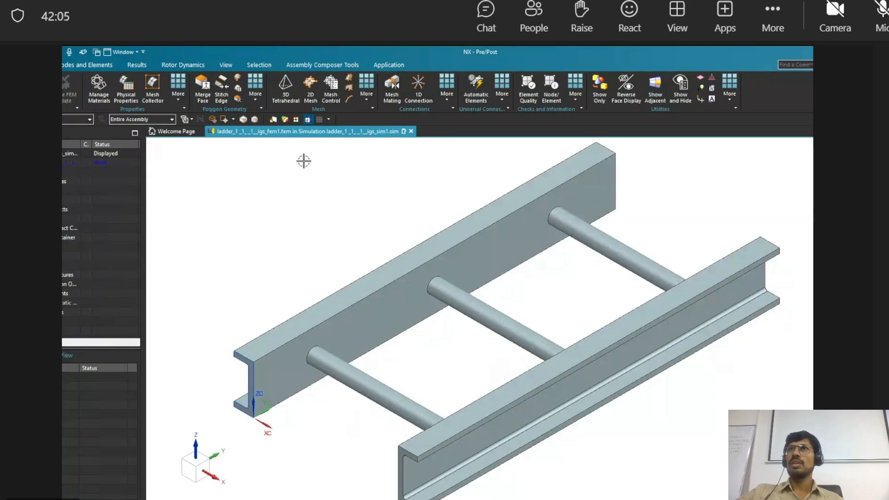
Check the sim1 and fem1 entries and their status in the Simulation Navigator, adjusting the name column width
drag(80, 146, 119, 147)
click(82, 161)
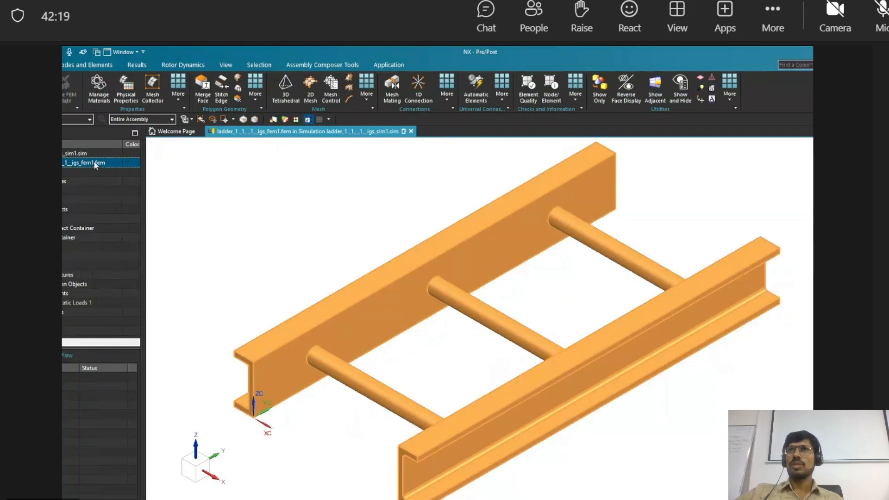
mouse_move(120, 144)
mouse_down()
mouse_move(101, 144)
mouse_move(126, 143)
mouse_up()
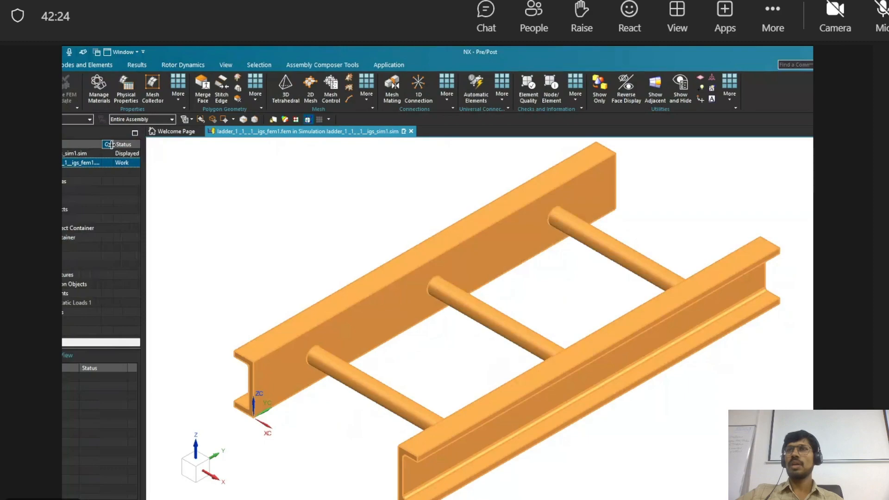
double_click(75, 153)
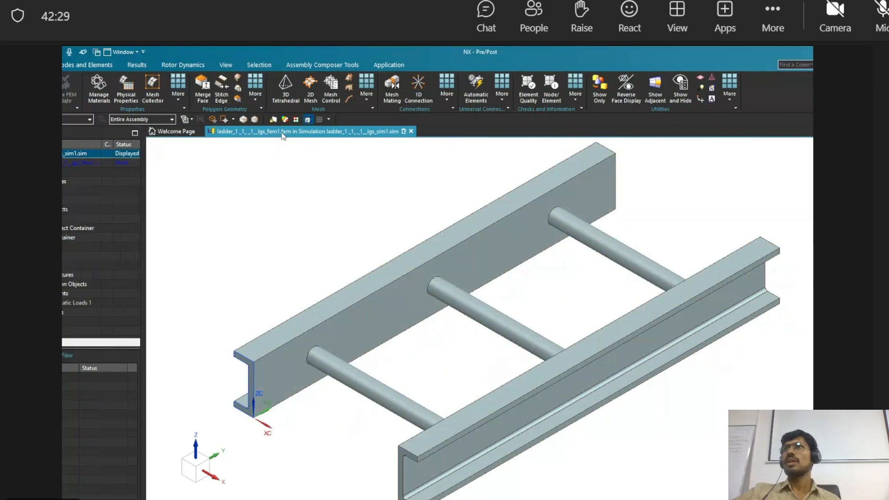
double_click(71, 163)
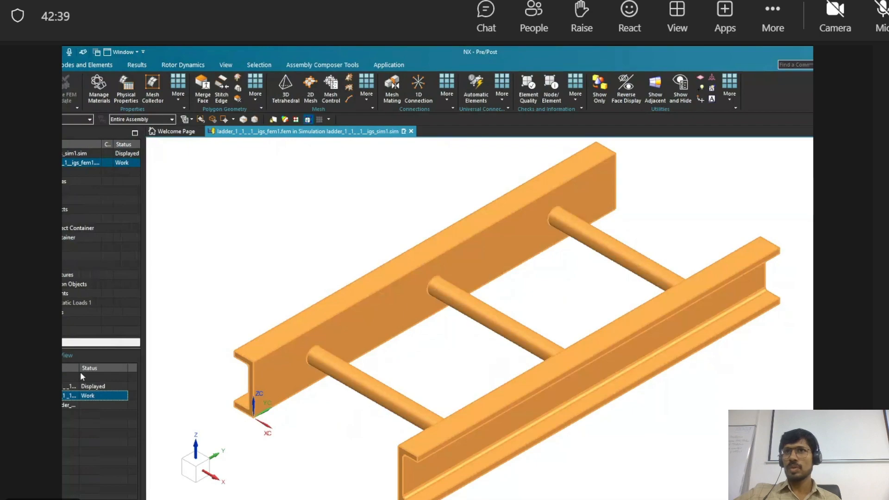
Widen the simulation file view to read the full file names and make the idealized part fem1_i the displayed part
drag(80, 369, 158, 358)
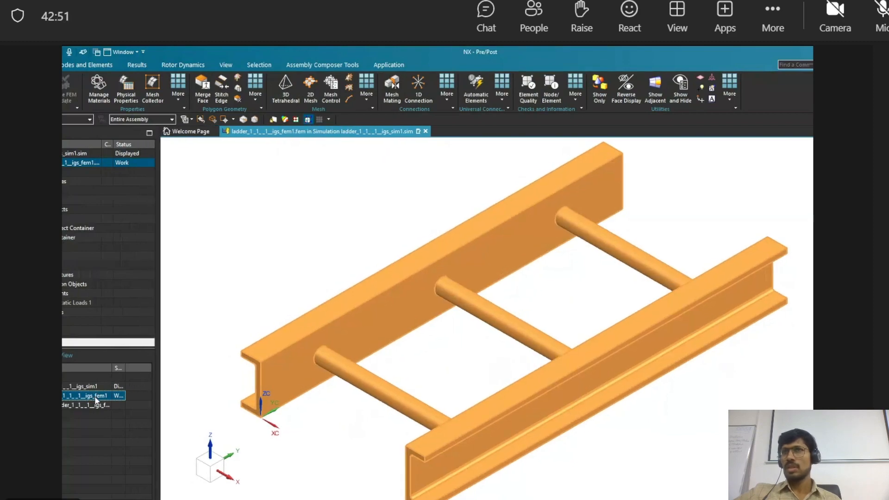
drag(113, 368, 136, 370)
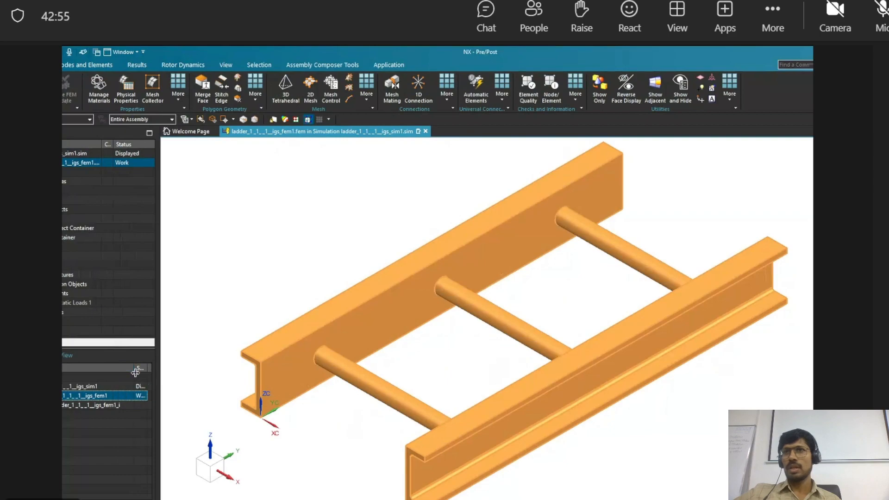
click(104, 405)
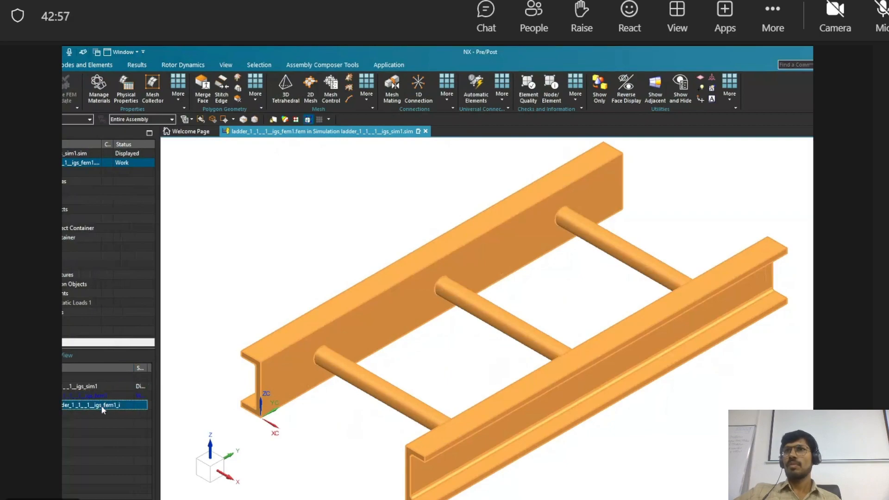
right_click(103, 408)
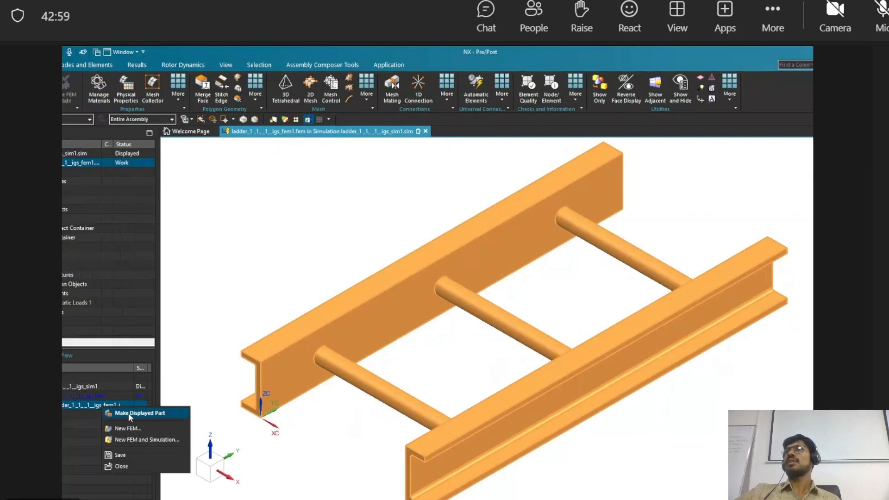
click(129, 413)
click(434, 307)
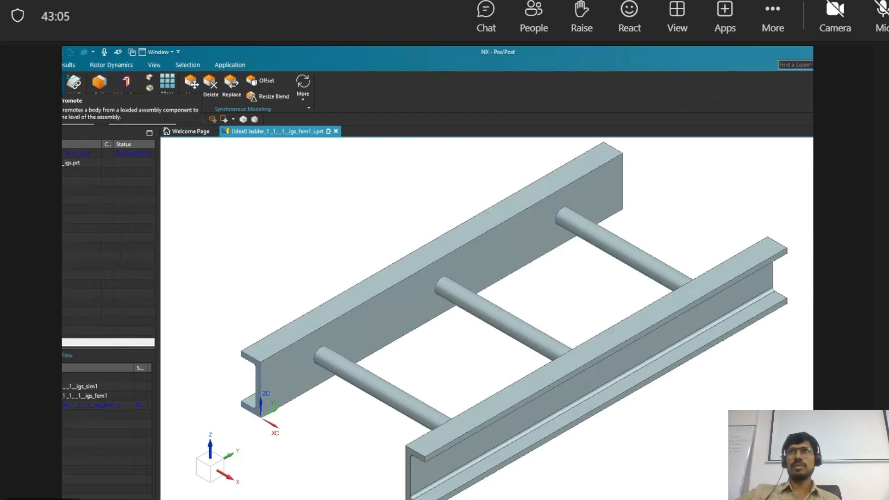
Promote all bodies of the ladder assembly into the idealized part
click(64, 83)
scroll(318, 208, down, 3)
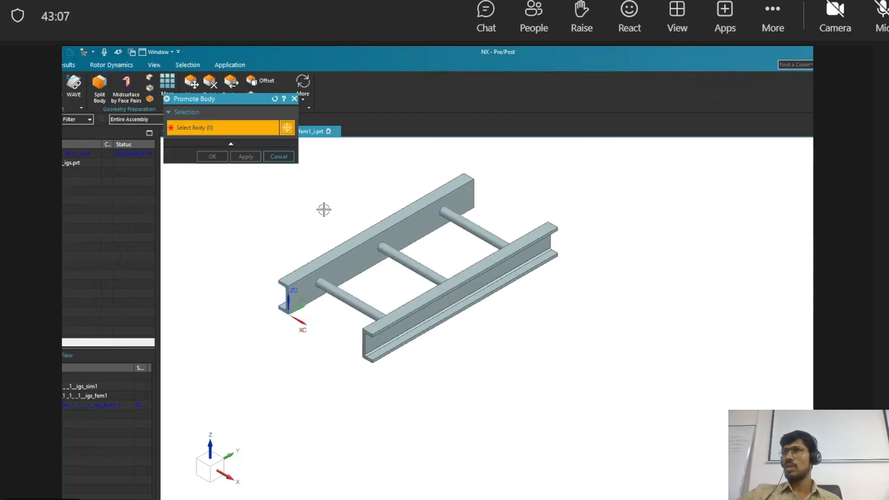
scroll(323, 209, down, 2)
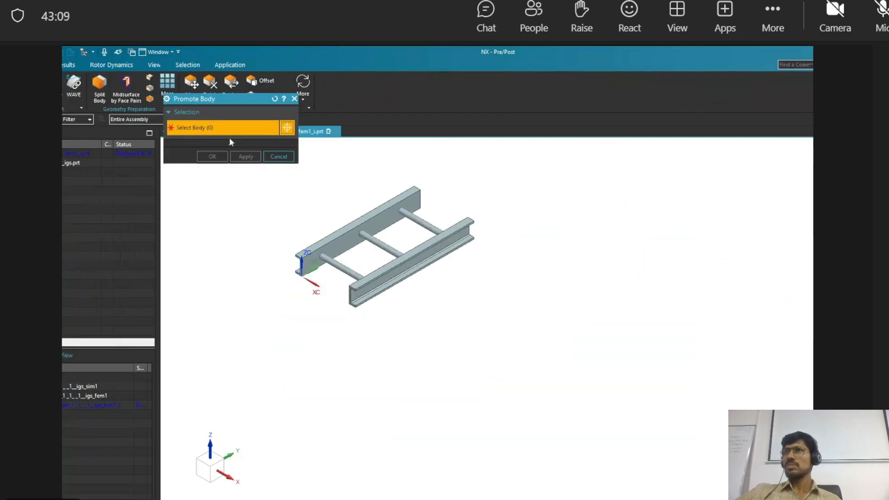
drag(256, 177, 508, 334)
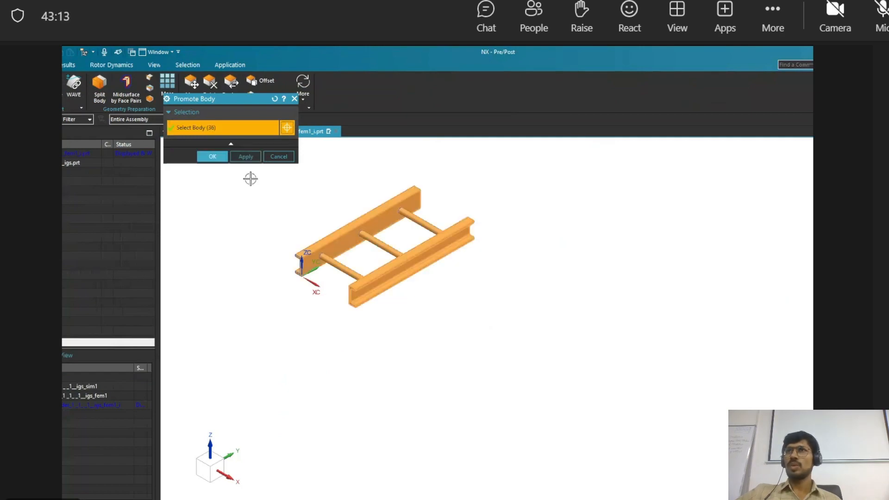
click(208, 157)
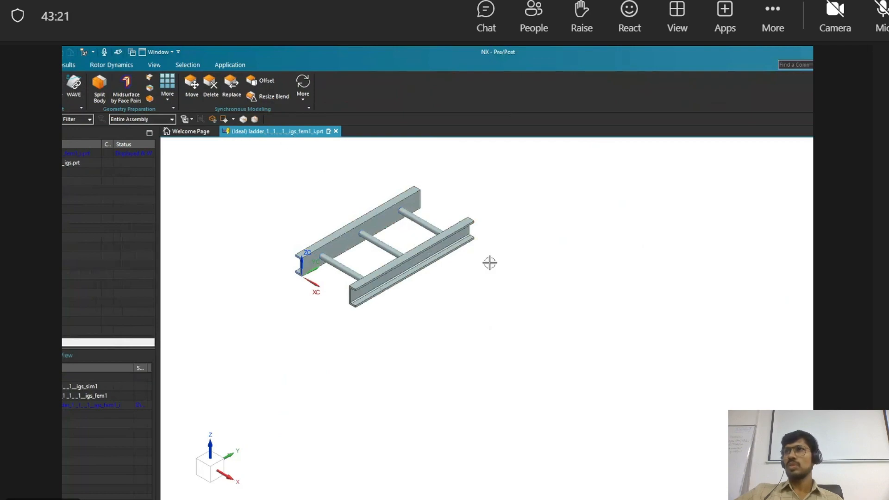
shift+middle_drag(490, 262, 655, 379)
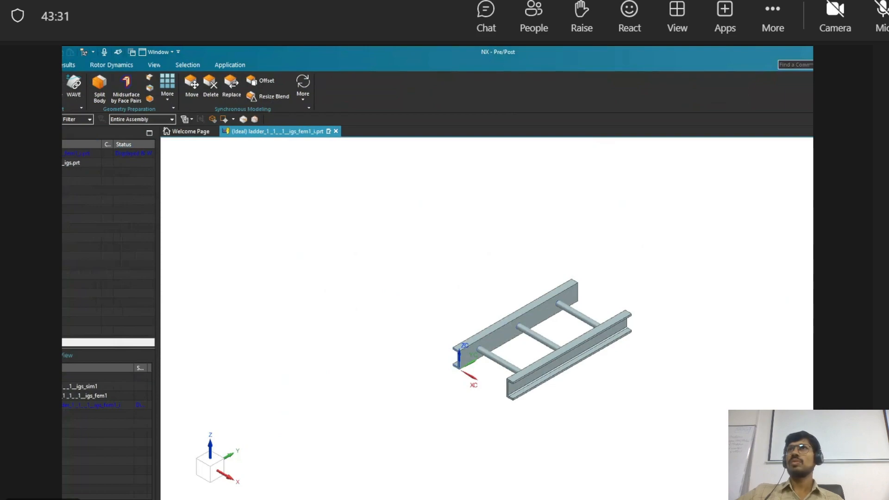
Display the ladder in Static Wireframe style and set the view background to Dark Gray
click(154, 65)
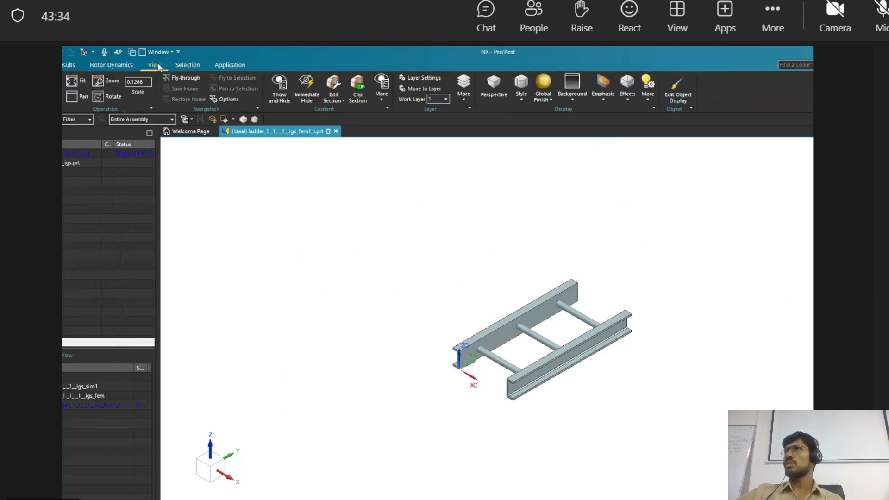
click(531, 102)
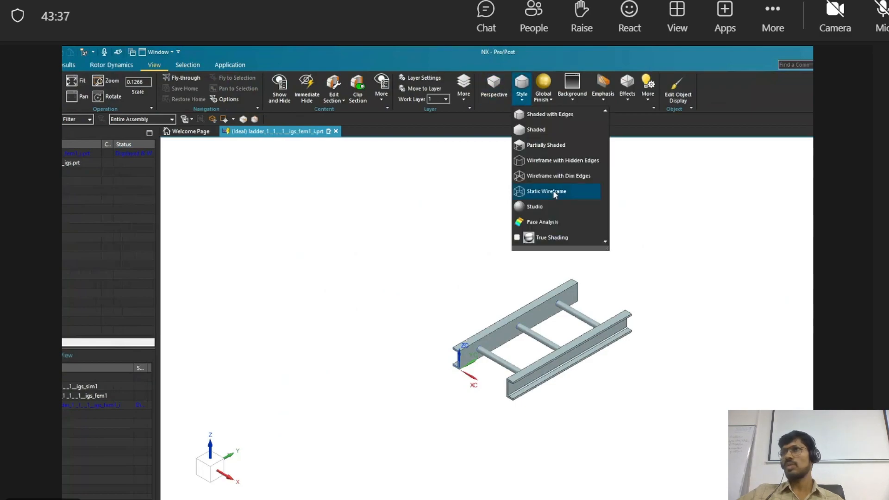
click(555, 191)
middle_drag(494, 256, 479, 278)
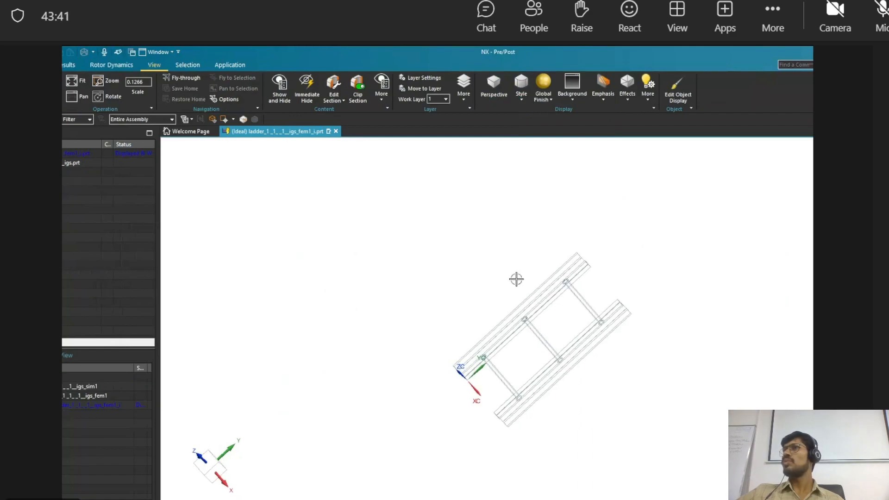
scroll(516, 278, up, 1)
middle_drag(516, 271, 526, 280)
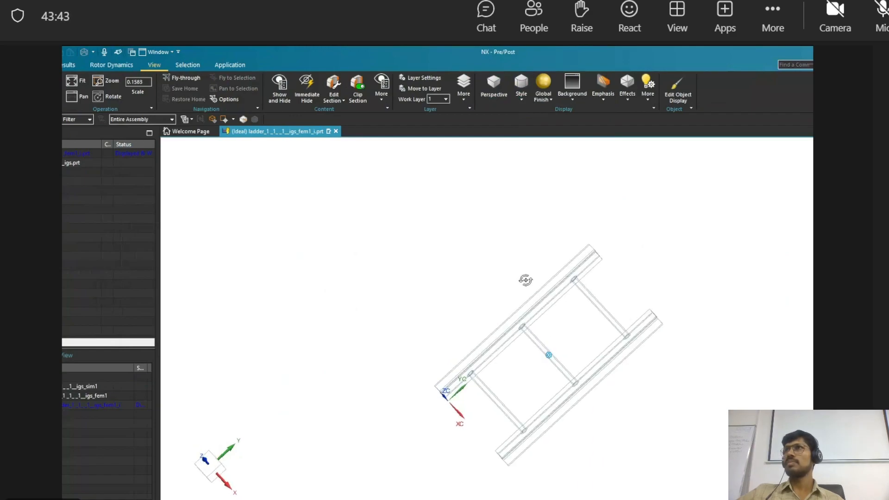
click(573, 90)
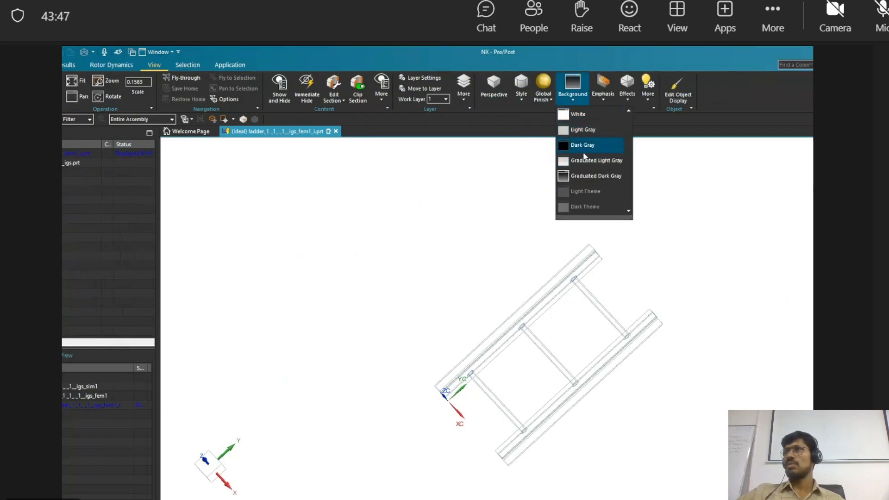
click(582, 145)
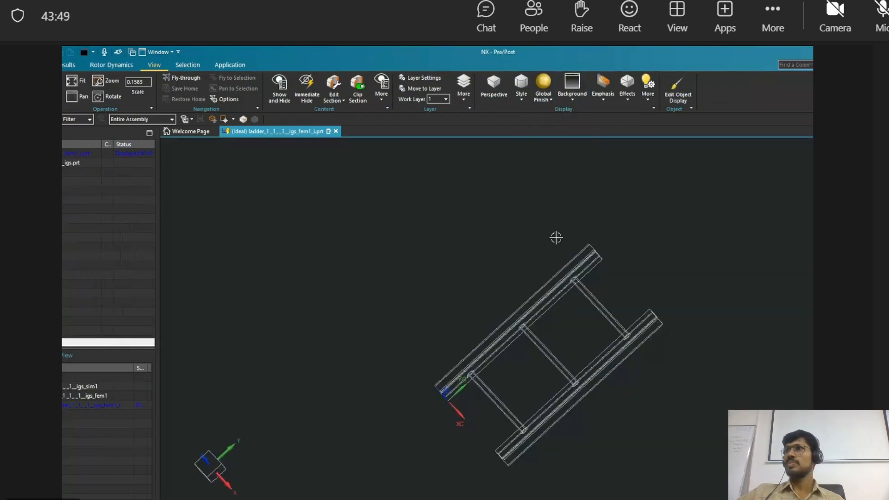
Examine the wireframe side rails, rungs and their joints in the idealized ladder
scroll(573, 324, up, 2)
scroll(572, 324, down, 2)
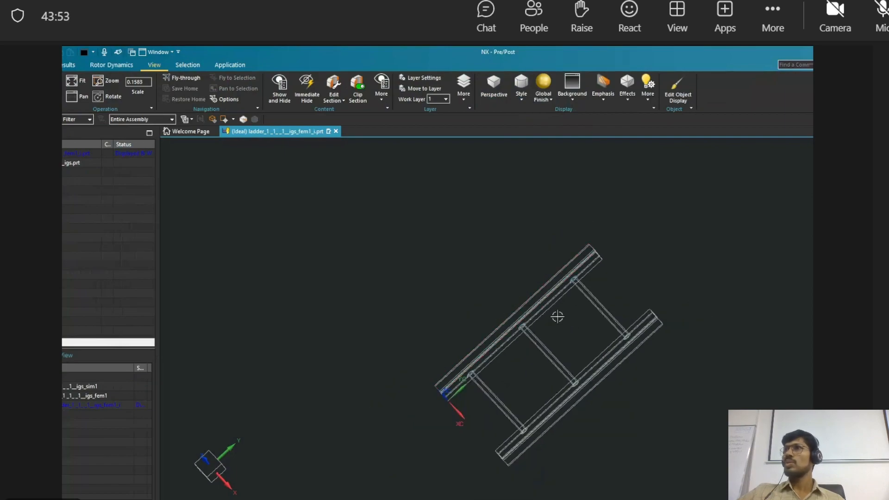
middle_drag(682, 383, 718, 361)
middle_drag(591, 312, 558, 333)
scroll(557, 333, up, 3)
scroll(553, 317, up, 3)
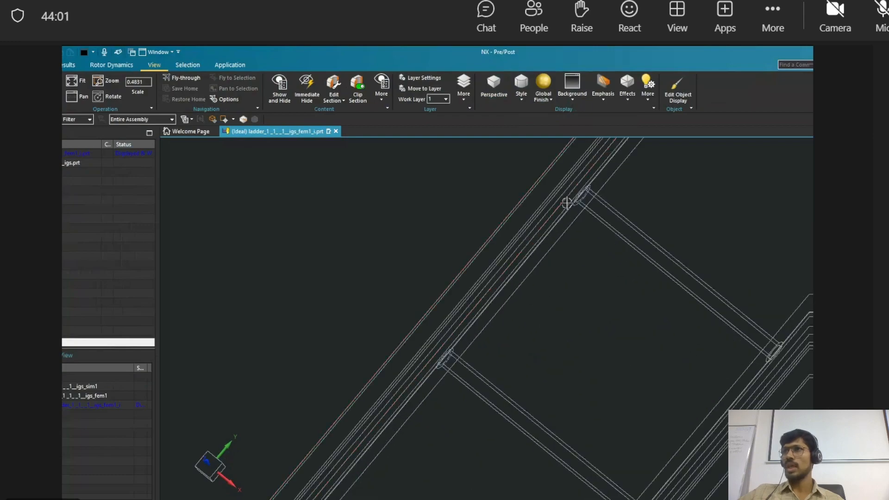
scroll(540, 296, down, 5)
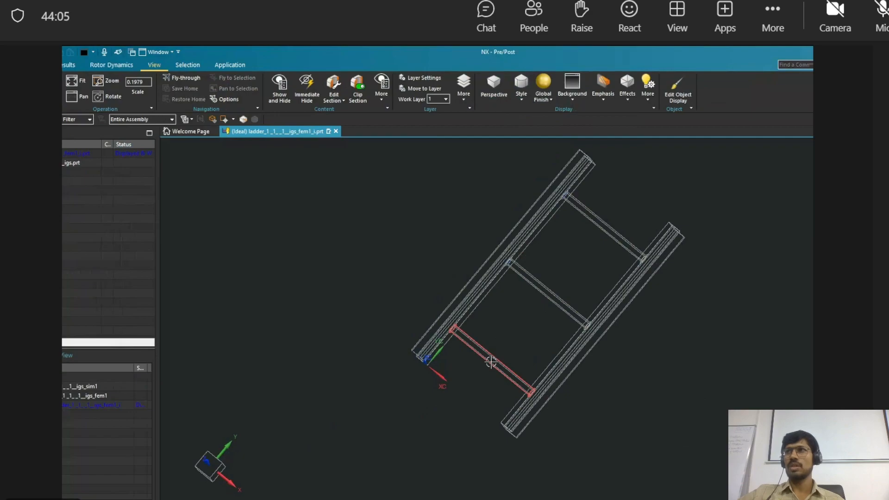
scroll(514, 324, down, 1)
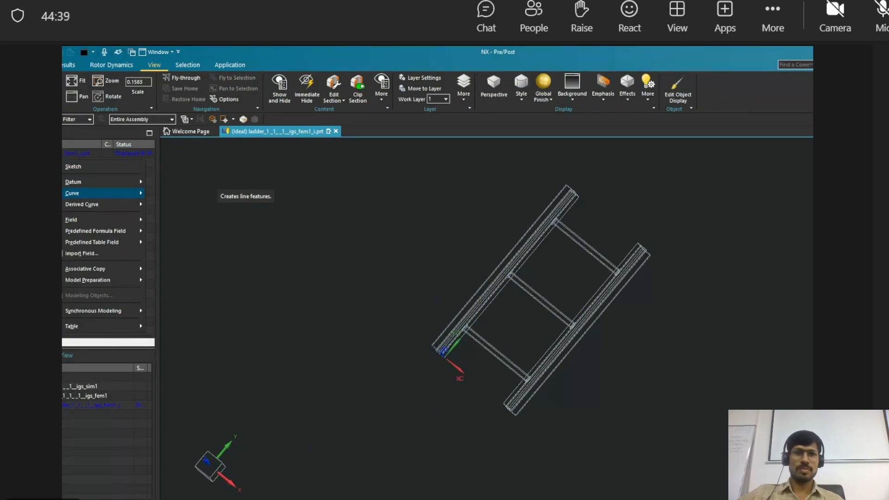
Create a line from the midpoint of the long edge at the side rail's end to the arc centre of the nearest rung's circular edge
click(176, 196)
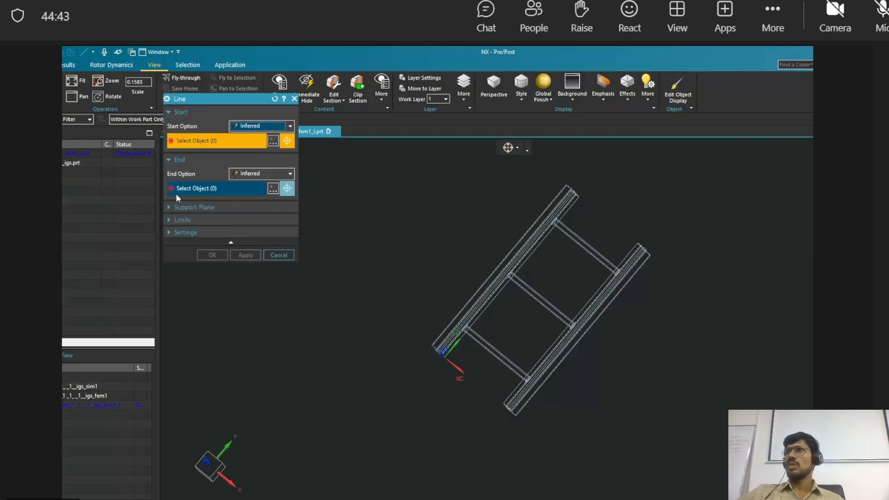
scroll(581, 161, up, 4)
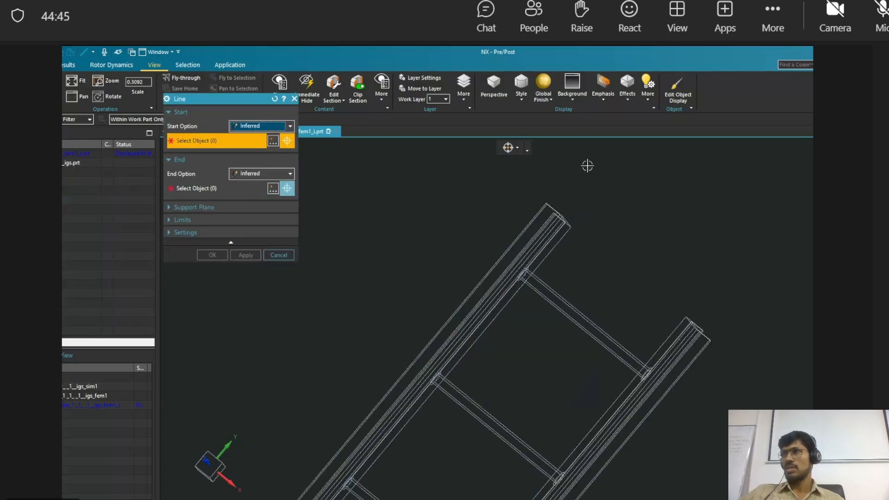
middle_drag(619, 229, 593, 220)
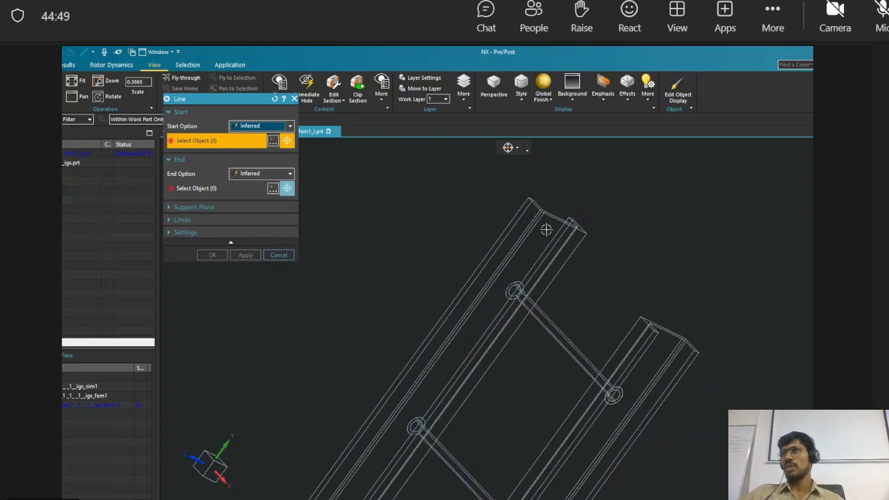
scroll(546, 230, up, 6)
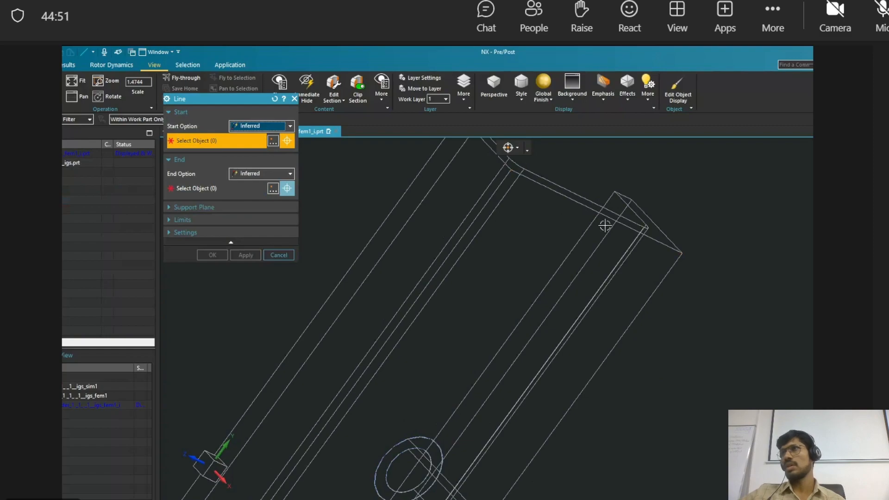
scroll(604, 226, up, 4)
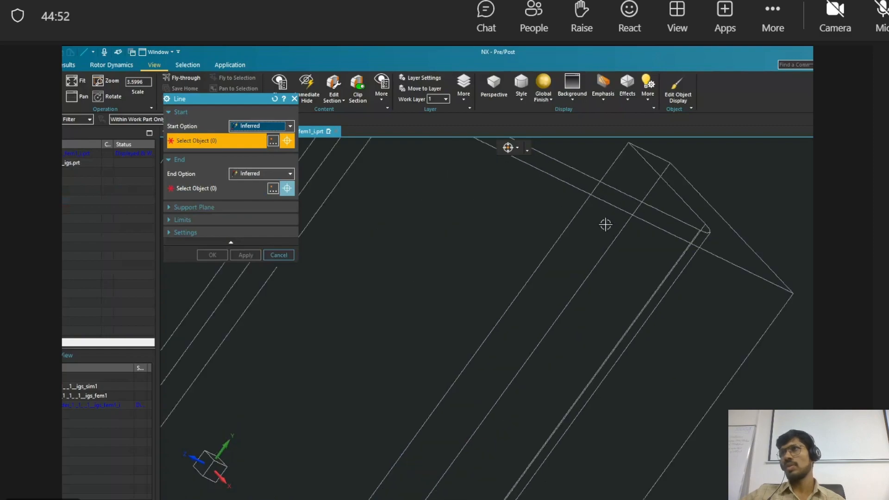
click(586, 192)
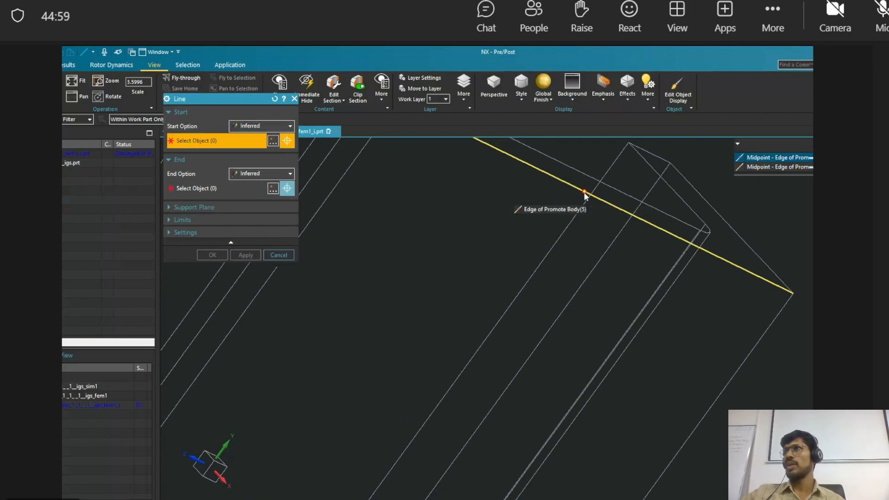
click(768, 159)
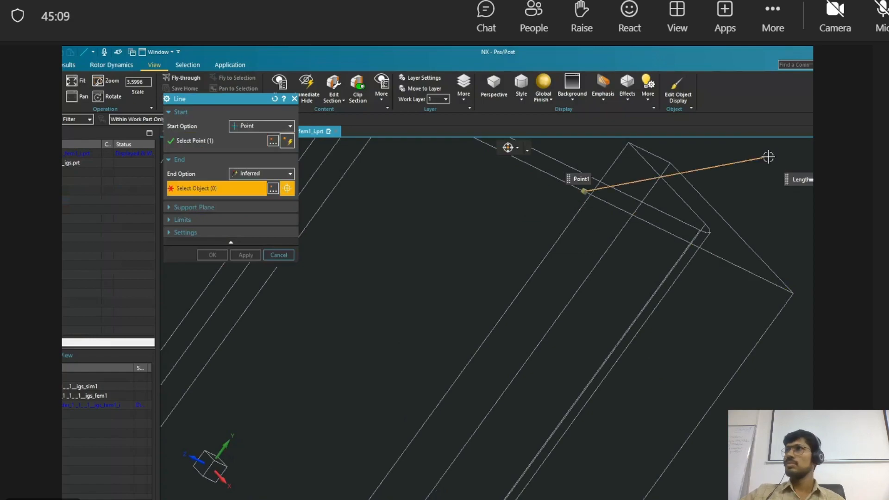
scroll(535, 233, down, 6)
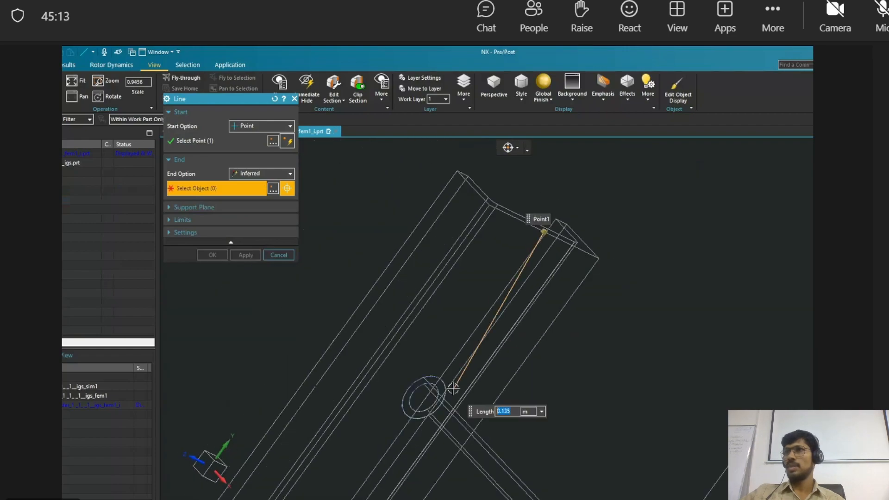
scroll(407, 400, up, 6)
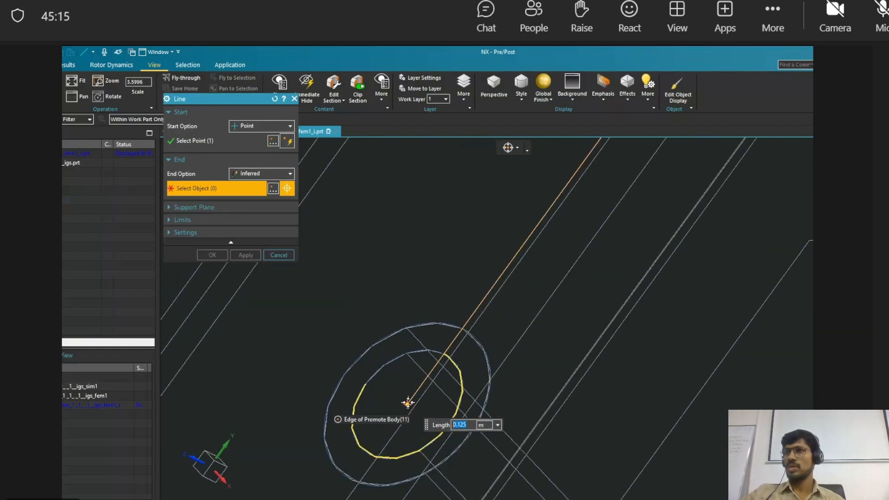
mouse_move(409, 404)
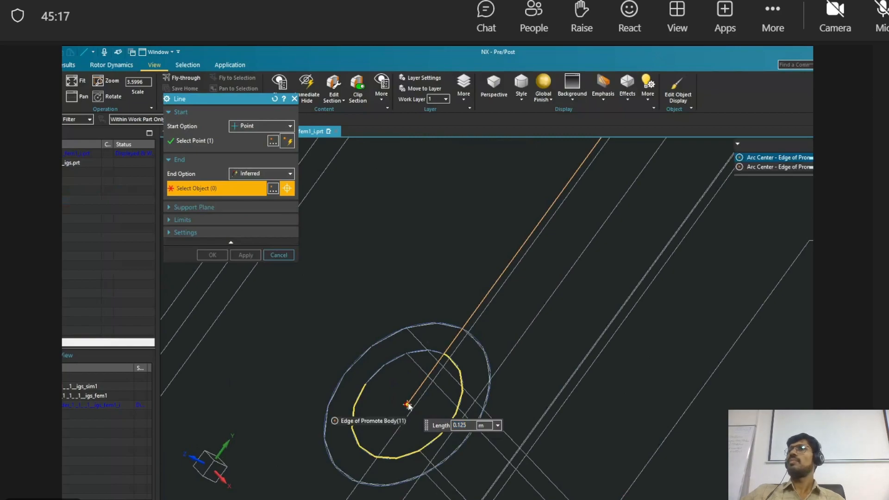
click(771, 161)
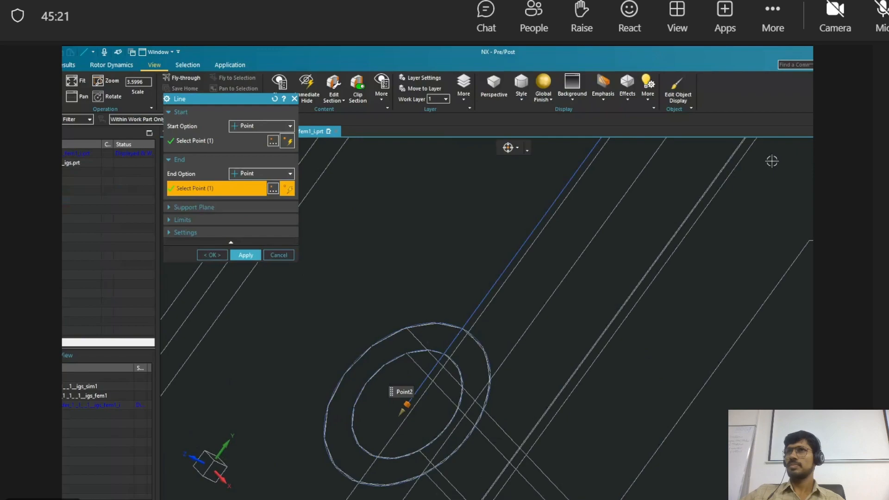
click(245, 256)
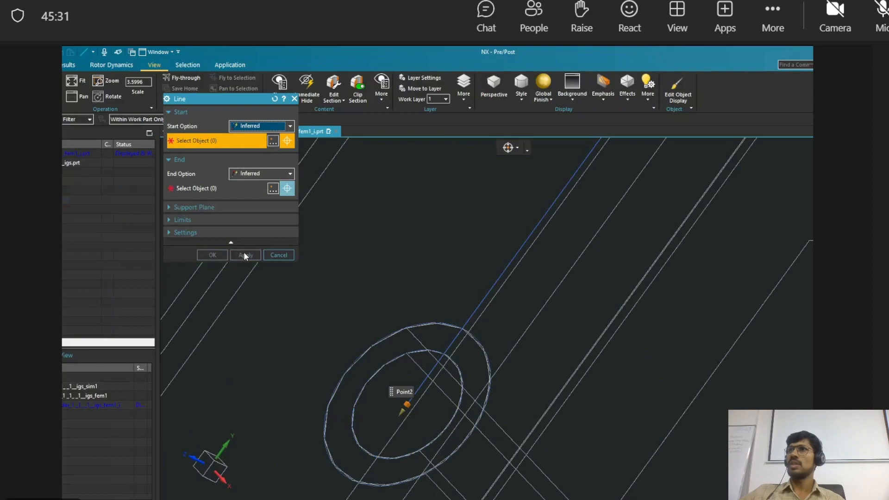
Create a second line along the same rail from the first line's endpoint to the arc centre of the middle rung's circular edge
scroll(456, 308, down, 5)
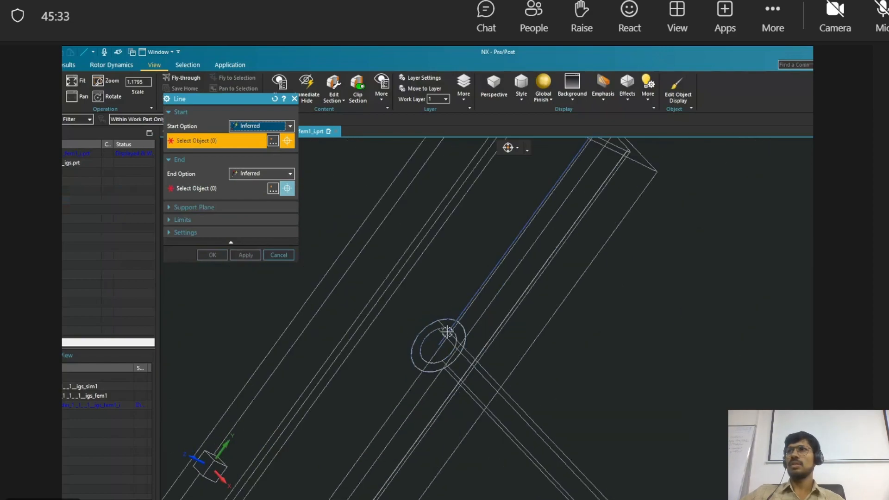
scroll(440, 343, up, 7)
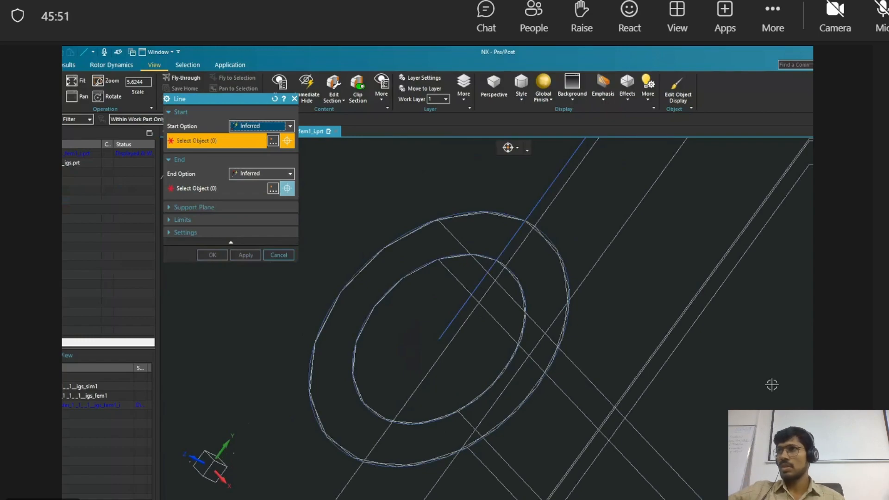
click(442, 341)
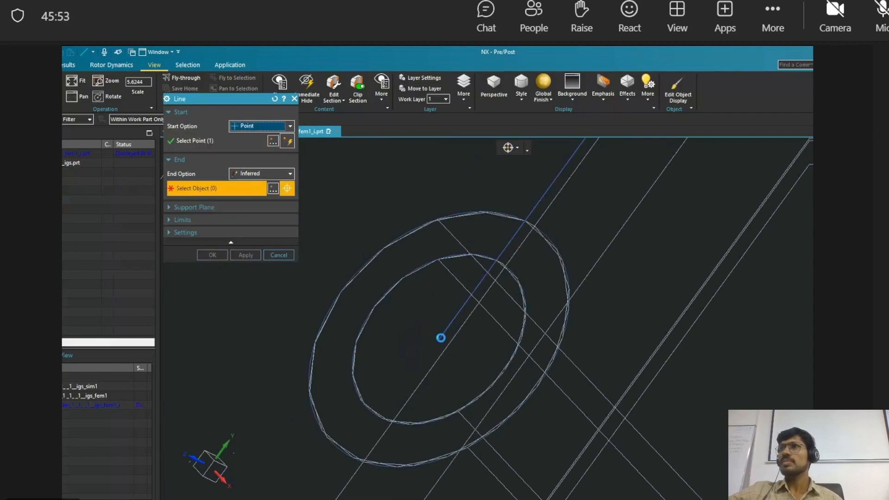
scroll(440, 336, down, 2)
scroll(439, 335, down, 5)
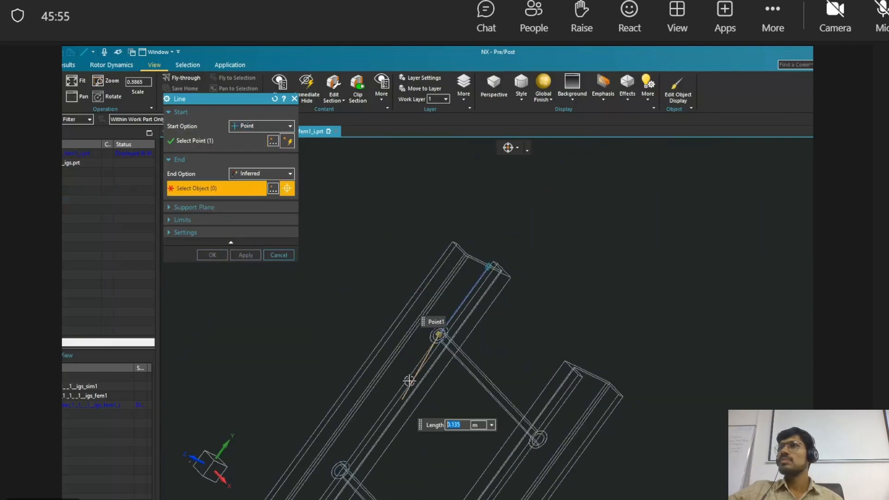
scroll(448, 288, up, 4)
scroll(448, 288, down, 7)
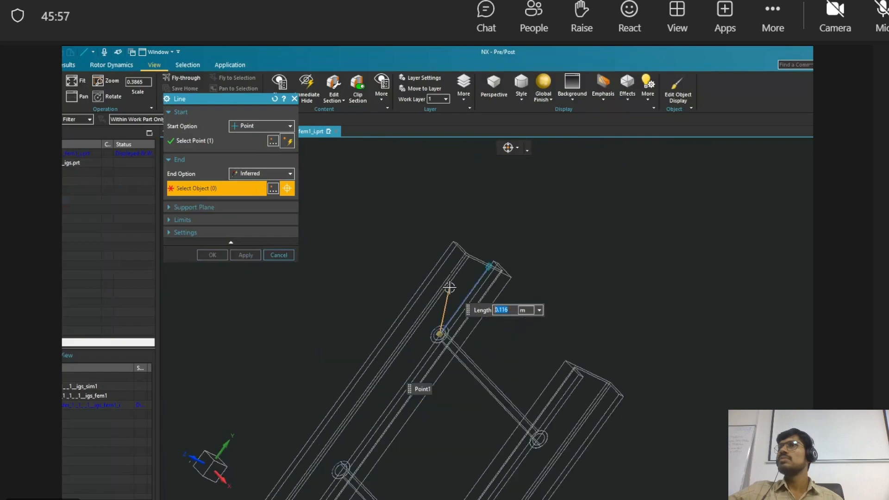
scroll(394, 429, up, 4)
scroll(395, 429, up, 4)
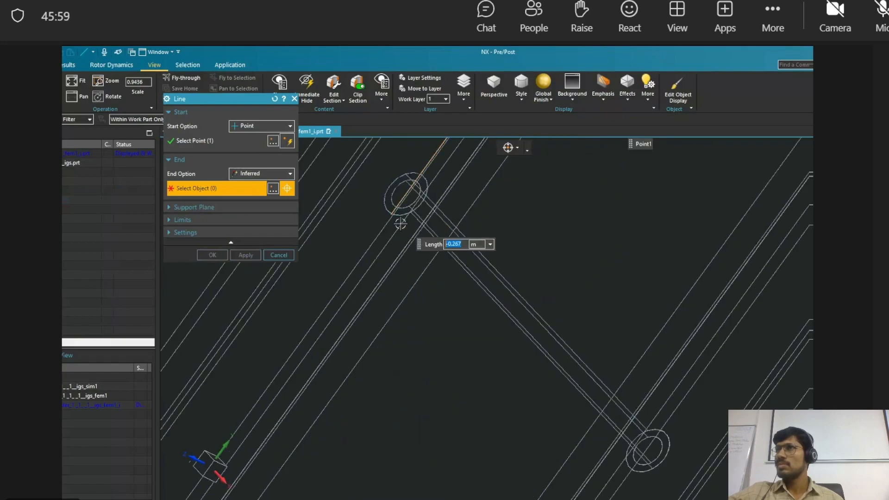
scroll(405, 194, up, 2)
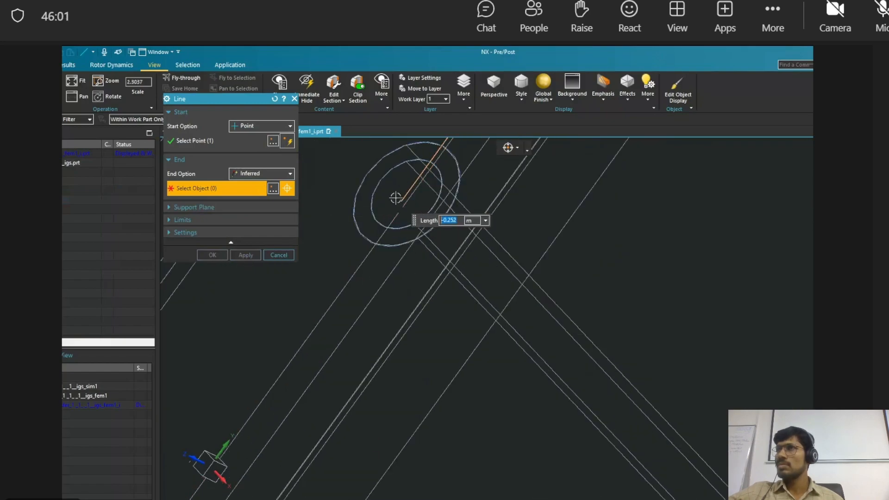
scroll(410, 184, up, 3)
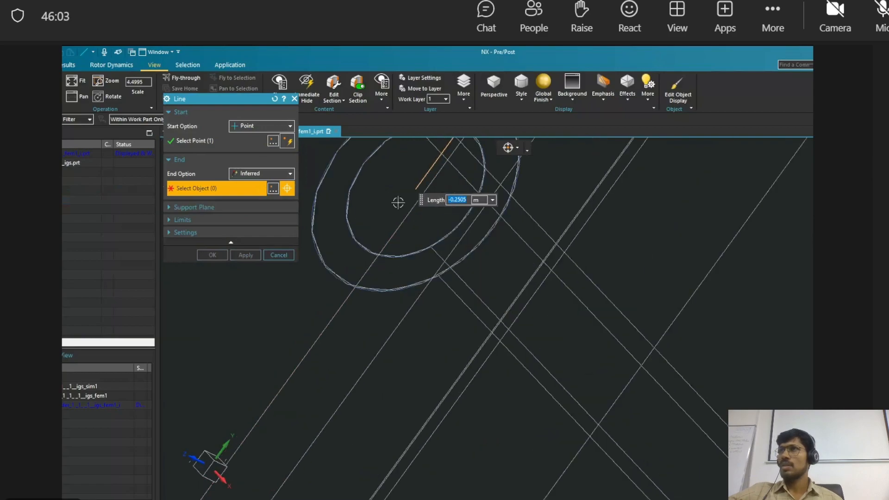
scroll(397, 215, down, 4)
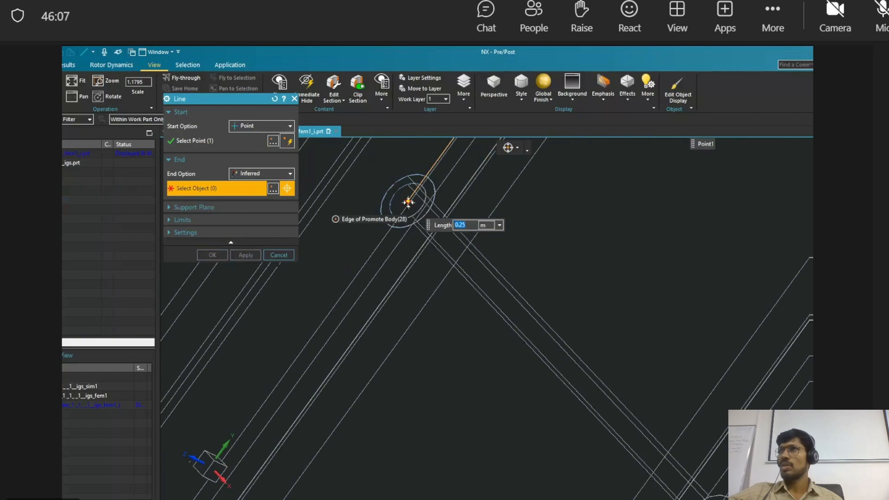
scroll(407, 202, up, 4)
scroll(408, 201, up, 1)
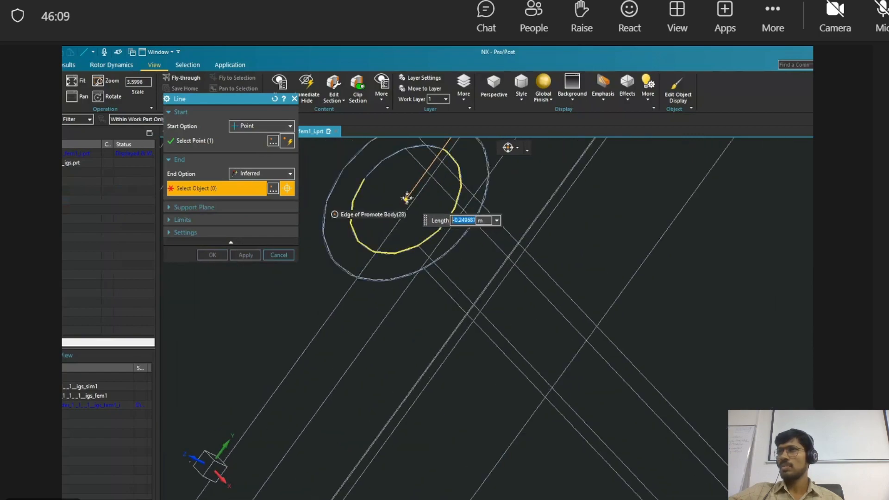
click(405, 199)
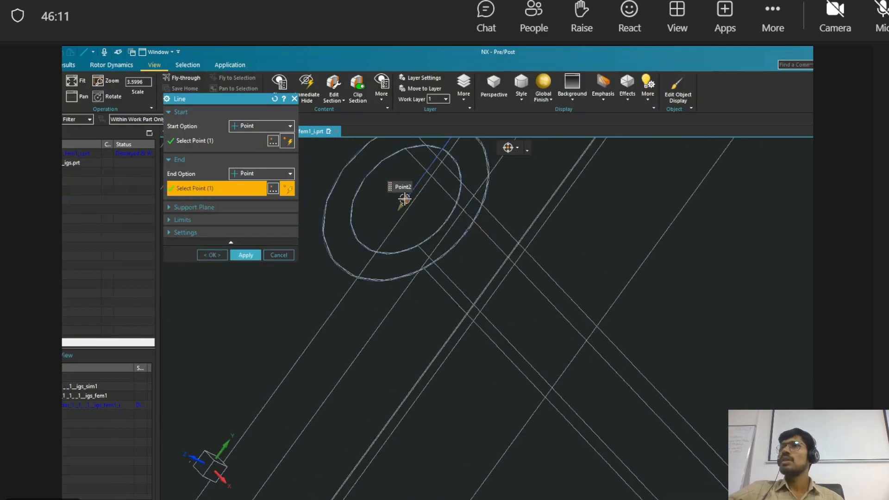
scroll(429, 230, down, 8)
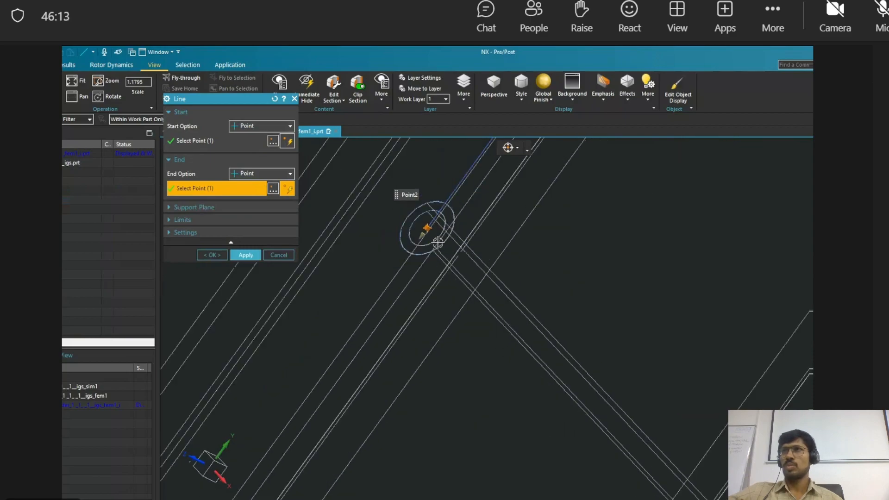
click(245, 255)
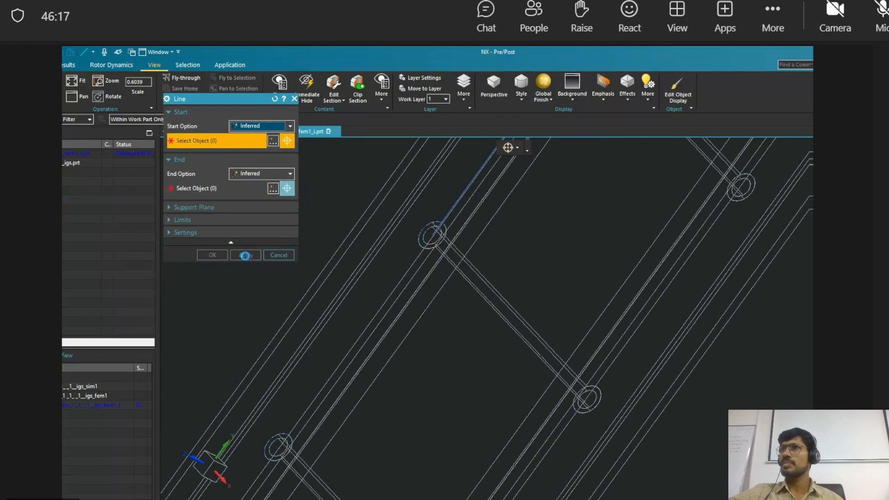
Create a third line along the first rail from the middle rung's arc centre to the arc centre of the lowest rung's circular edge
scroll(434, 233, up, 9)
scroll(434, 233, up, 1)
click(429, 233)
scroll(428, 234, down, 12)
scroll(370, 339, up, 8)
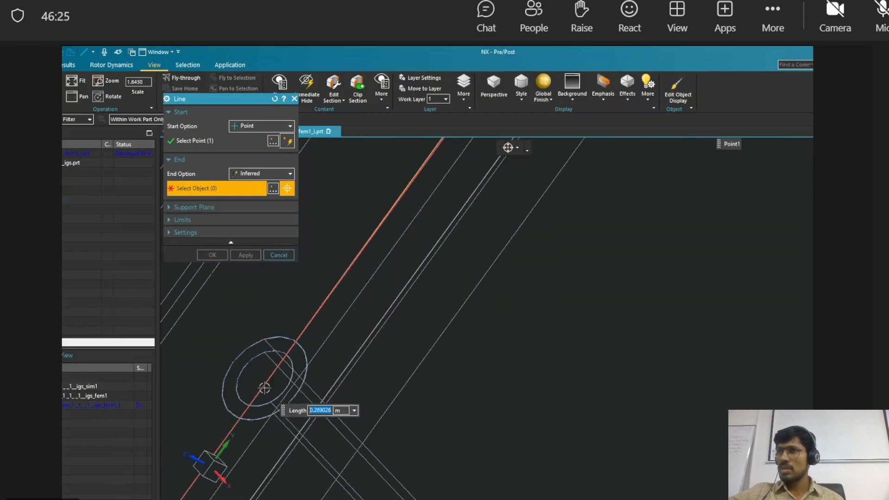
scroll(266, 385, up, 7)
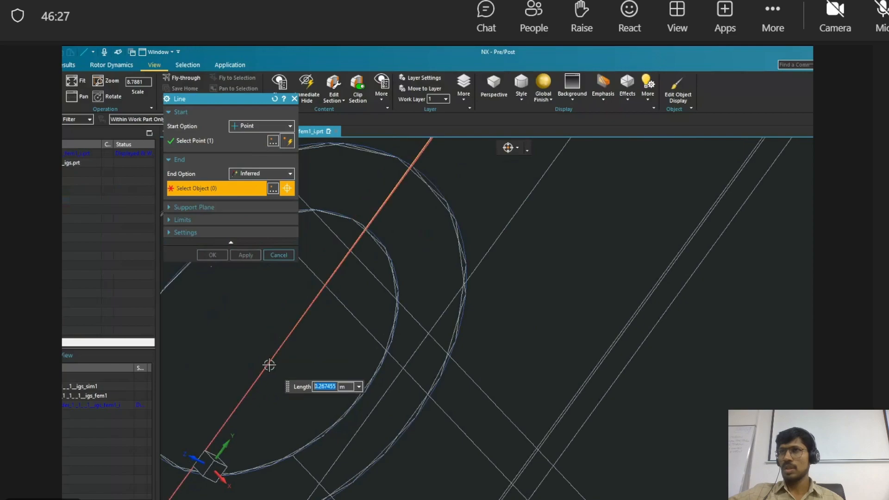
scroll(290, 345, down, 4)
scroll(289, 357, up, 2)
scroll(293, 357, down, 3)
scroll(301, 343, down, 3)
scroll(299, 341, up, 4)
scroll(299, 342, up, 6)
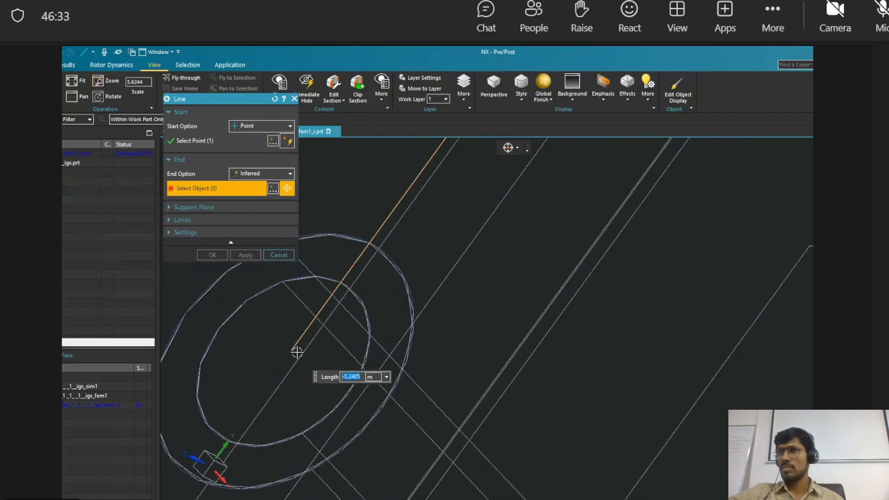
scroll(328, 389, down, 8)
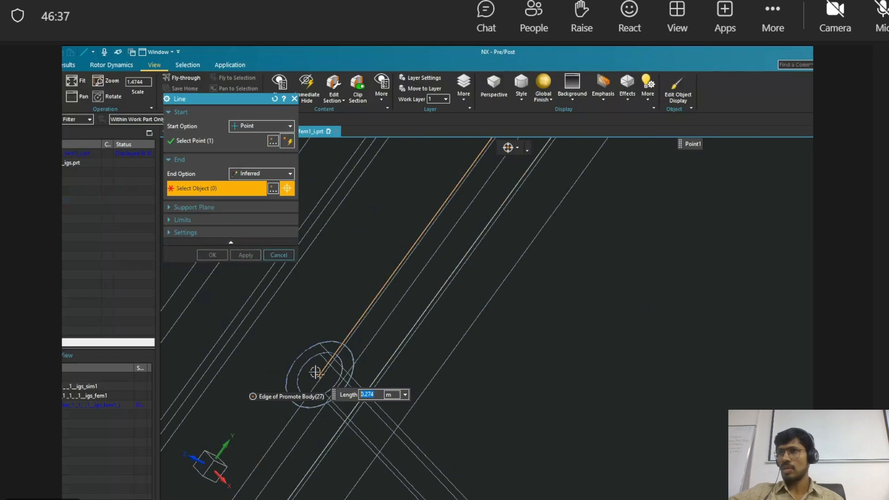
scroll(320, 375, up, 3)
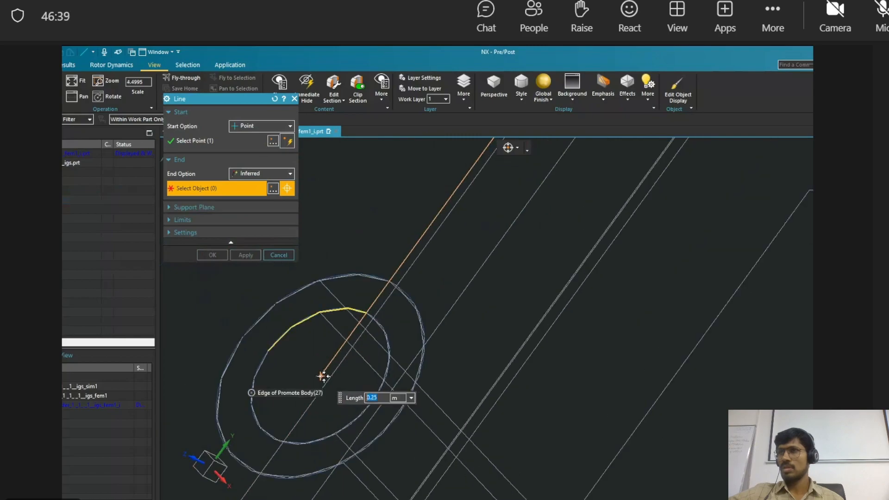
click(319, 374)
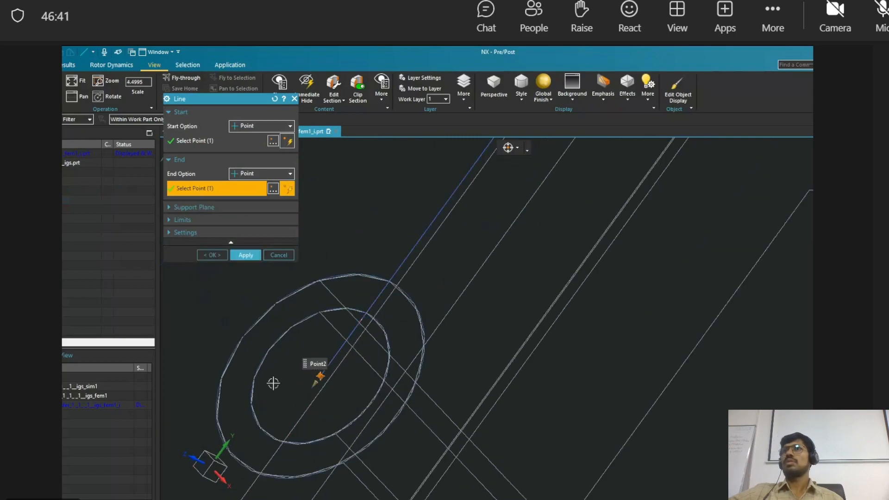
click(245, 255)
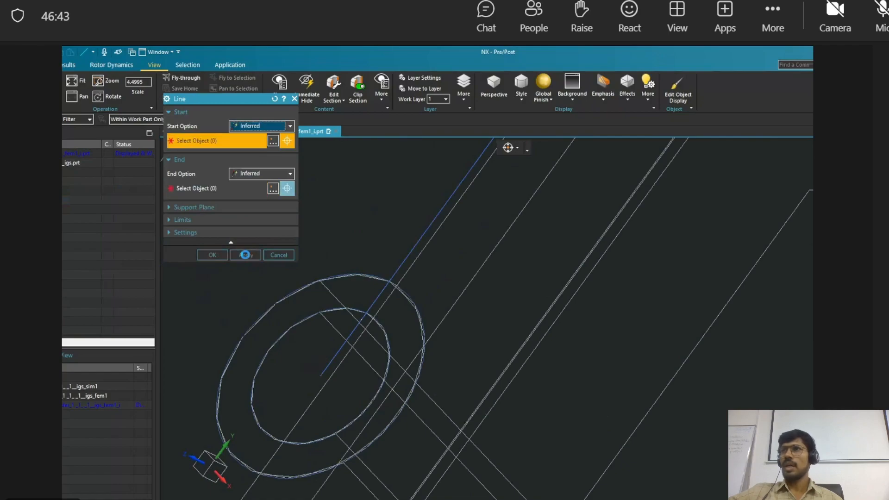
Create a line from the first rail's lowest rung arc centre to the midpoint of the long edge at the rail's lower end
scroll(319, 349, down, 8)
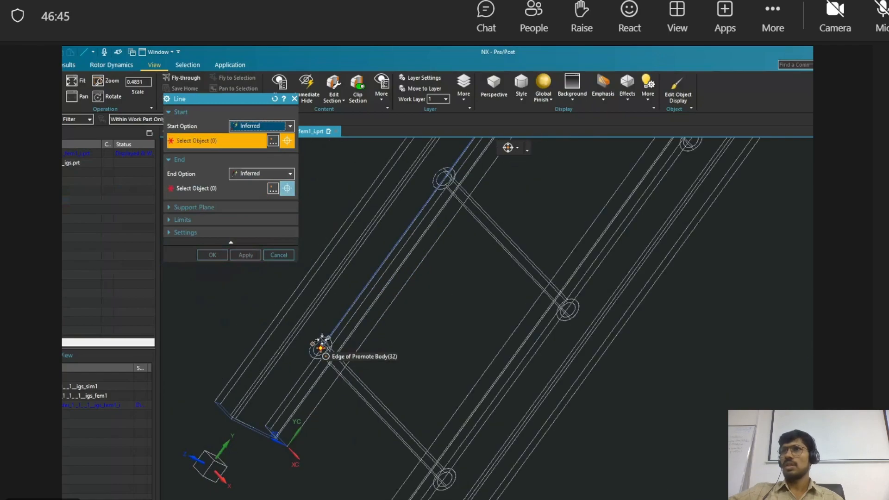
scroll(323, 342, up, 4)
click(319, 338)
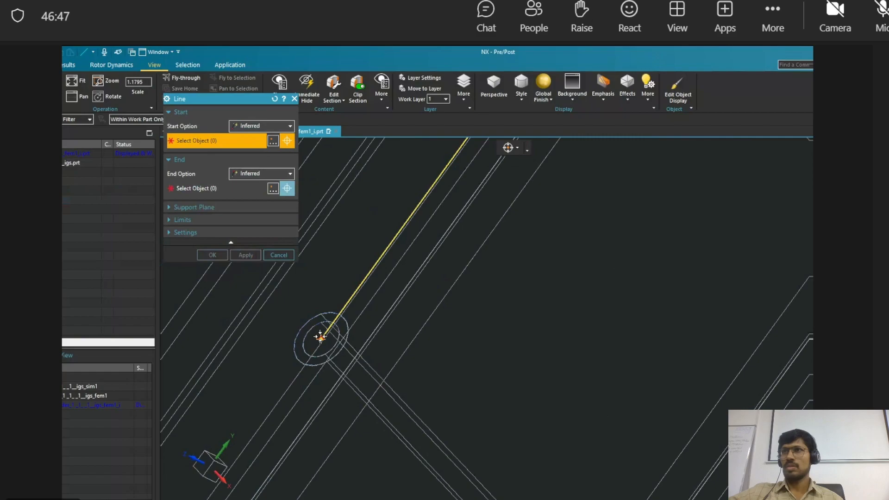
scroll(319, 337, down, 5)
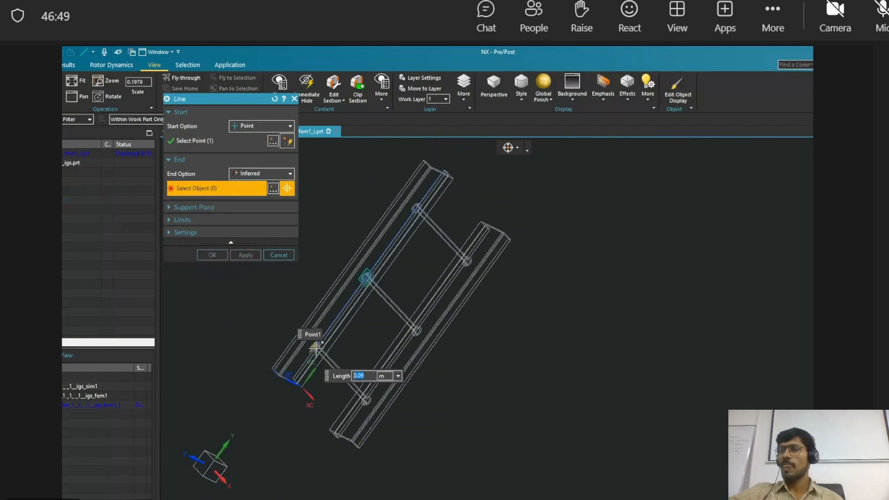
scroll(268, 401, up, 7)
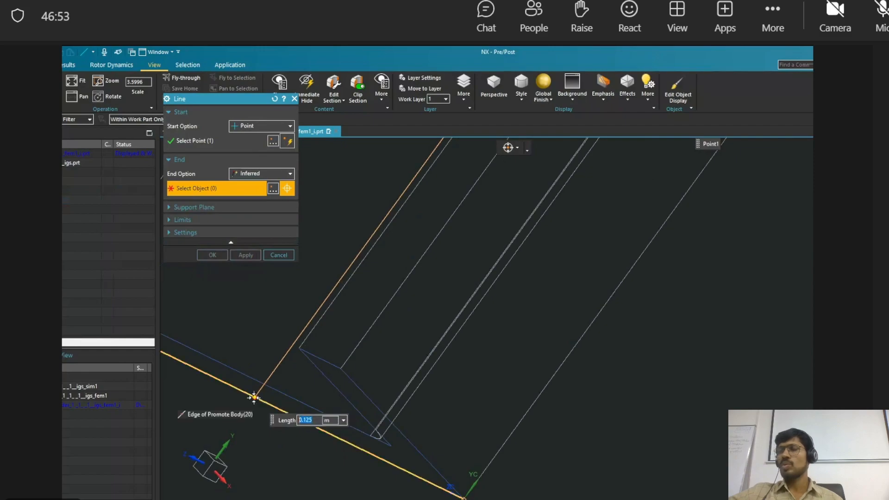
click(253, 398)
scroll(254, 398, down, 9)
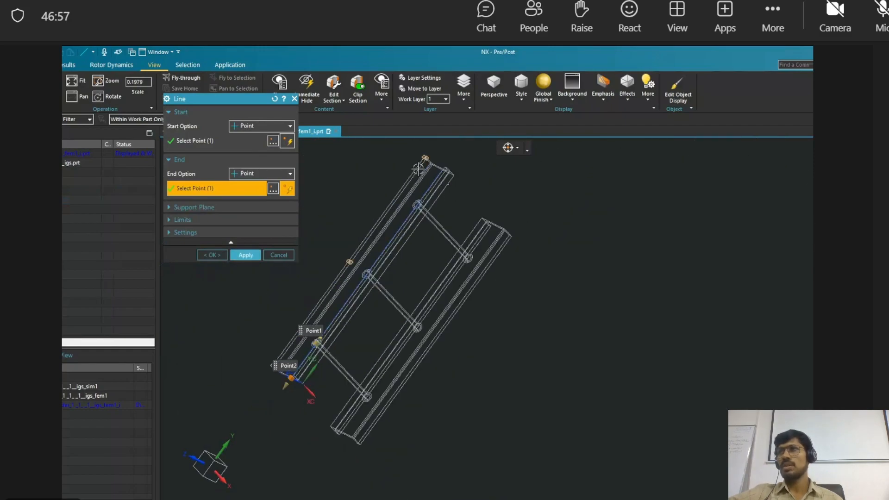
scroll(465, 175, up, 4)
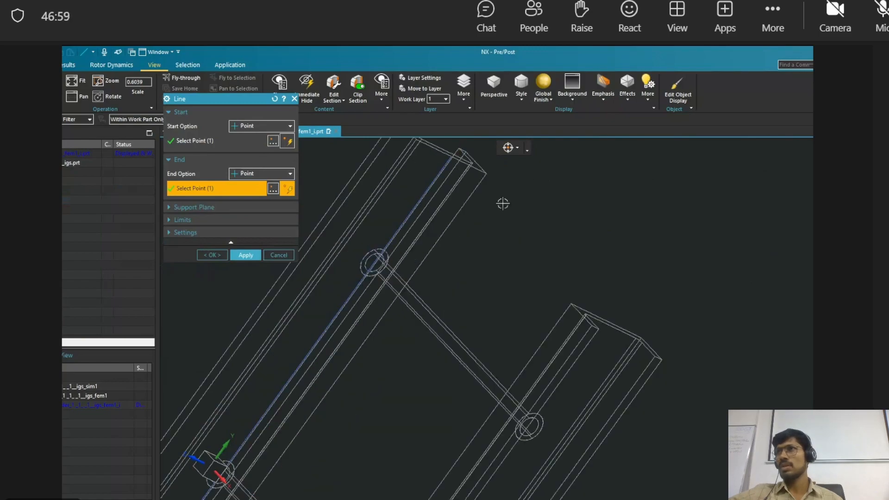
mouse_move(503, 204)
middle_down()
mouse_move(524, 224)
mouse_move(496, 207)
middle_up()
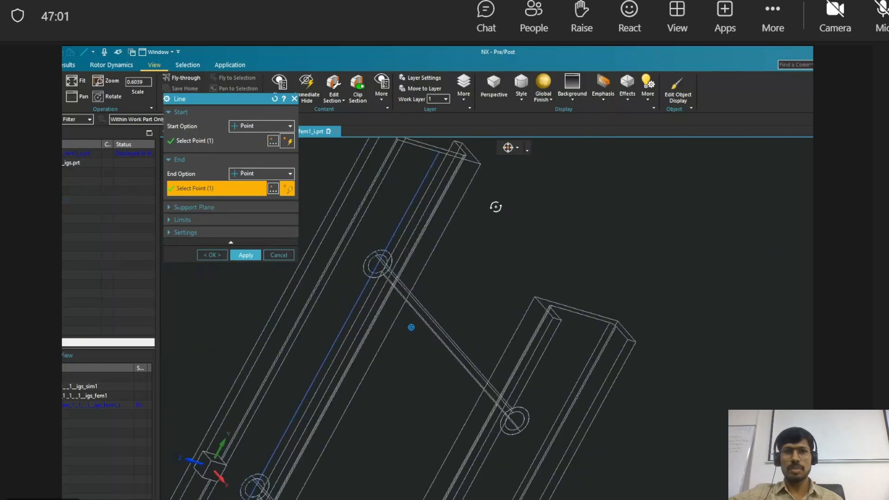
scroll(469, 231, down, 3)
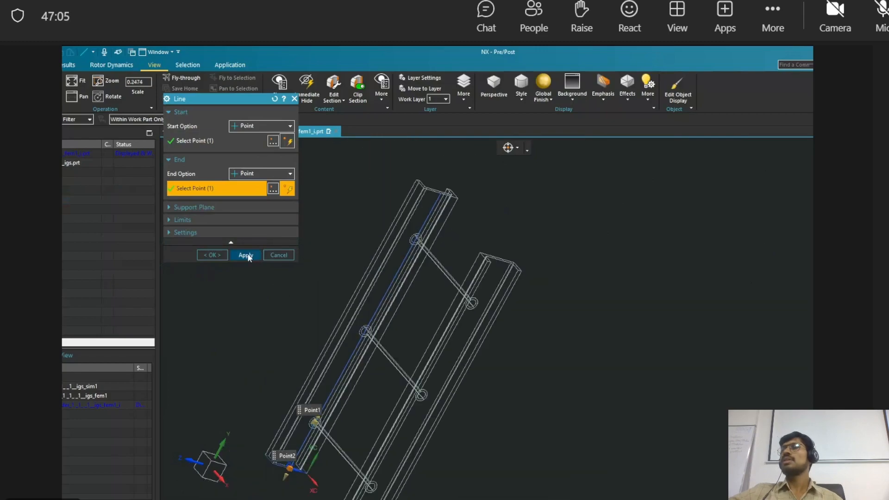
click(246, 255)
Create a line on the opposite rail from the midpoint of its upper end's long edge to the top rung's arc centre
middle_drag(565, 308, 607, 293)
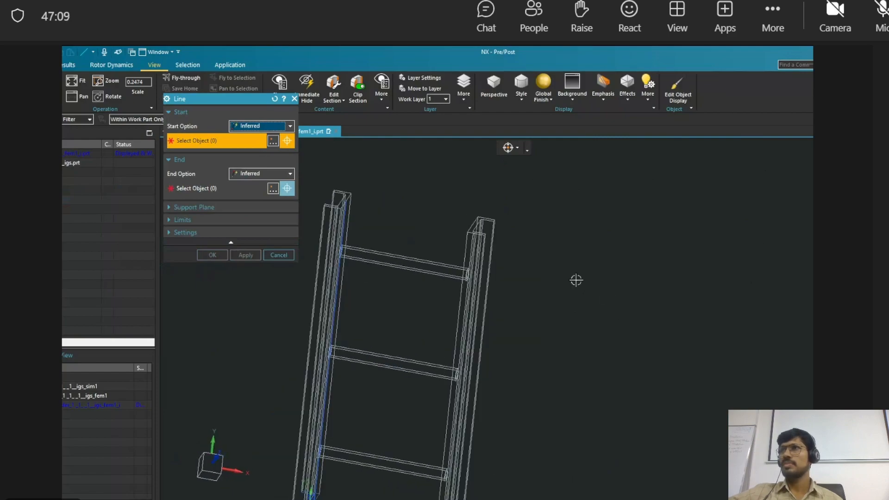
scroll(536, 293, up, 2)
scroll(473, 252, up, 4)
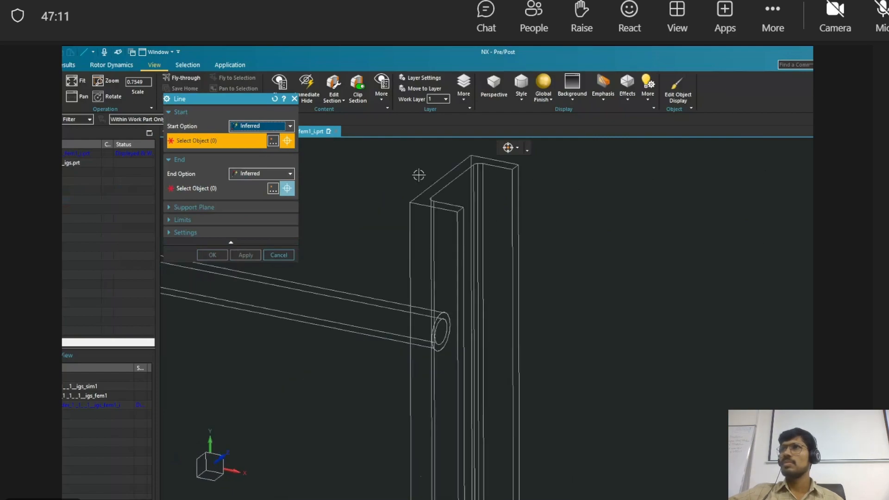
click(441, 178)
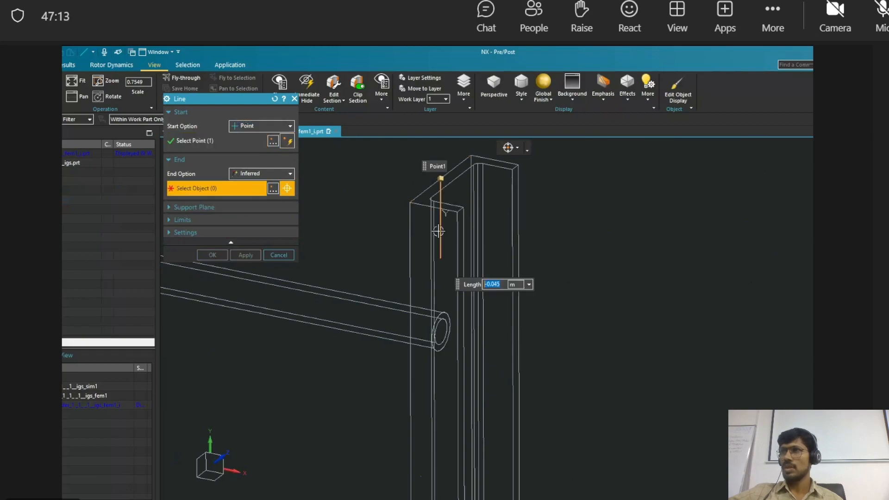
click(442, 332)
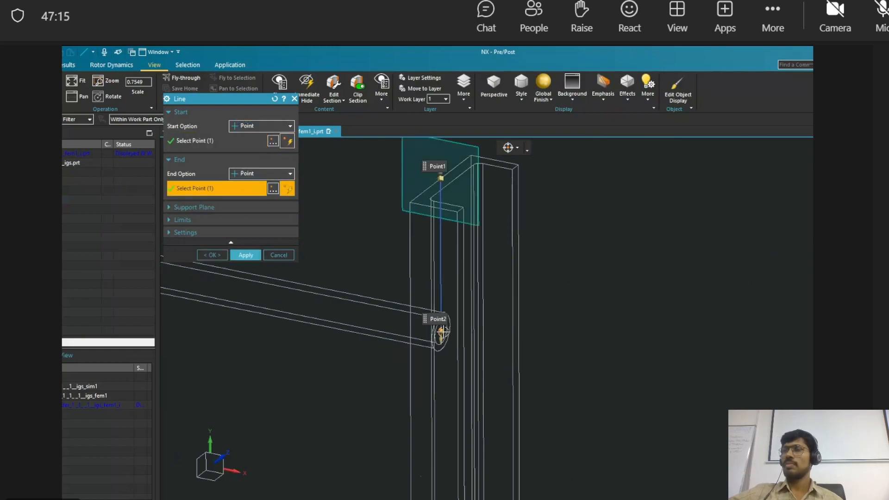
scroll(440, 331, up, 10)
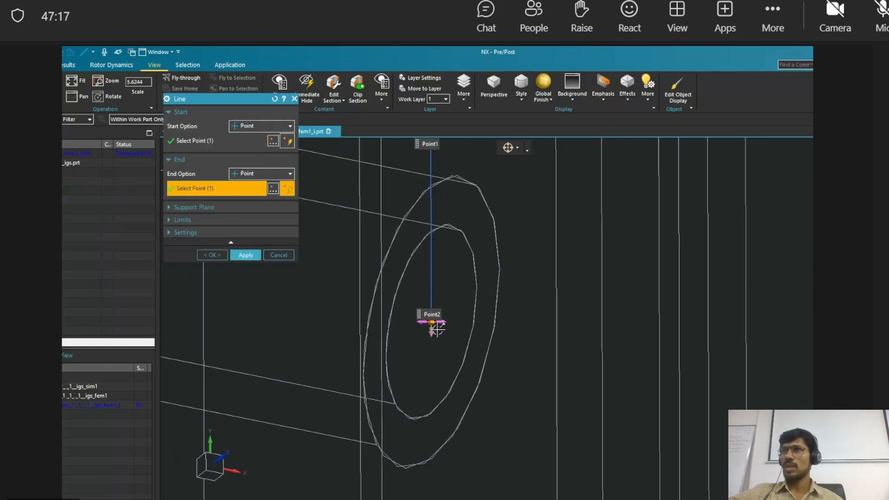
click(248, 254)
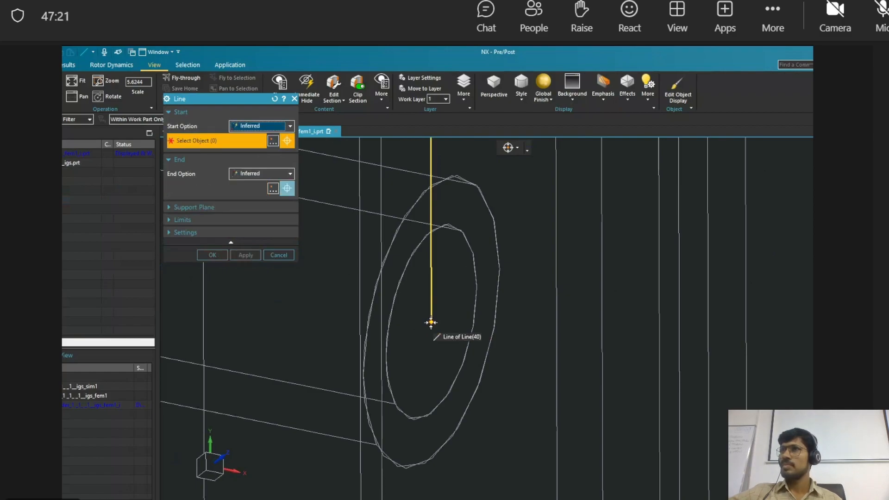
Create a line along the opposite rail from the top rung's arc centre to the arc centre of the middle rung's circular edge
click(432, 321)
scroll(431, 324, down, 7)
scroll(430, 323, down, 10)
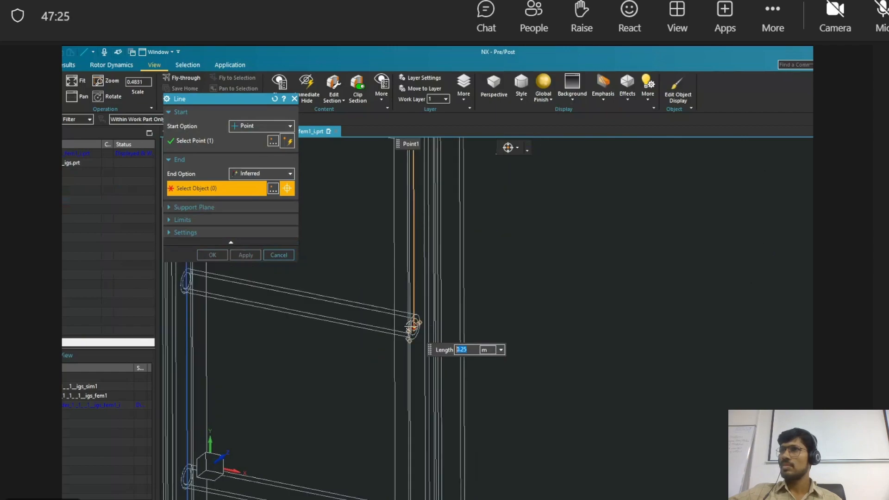
scroll(429, 332, up, 5)
scroll(417, 327, up, 2)
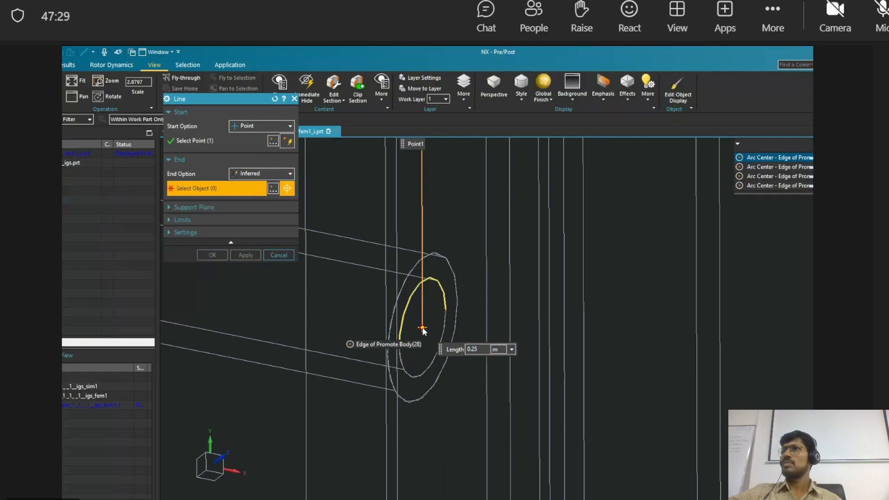
click(797, 159)
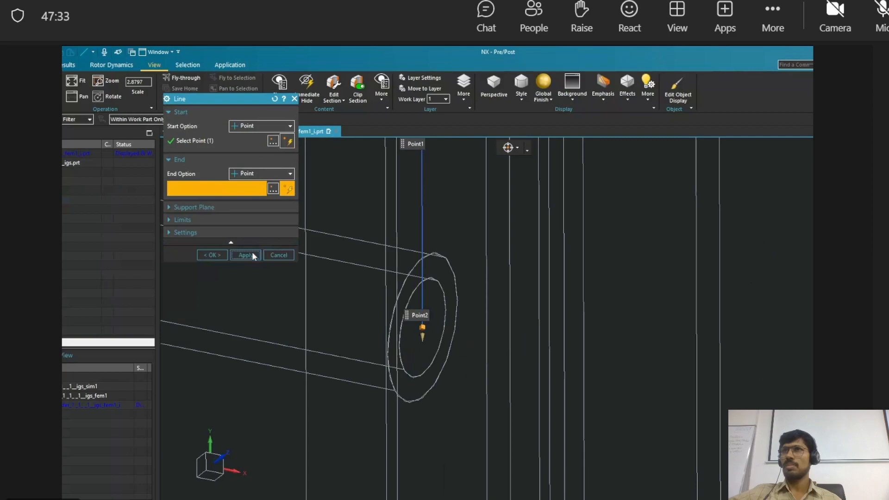
click(252, 254)
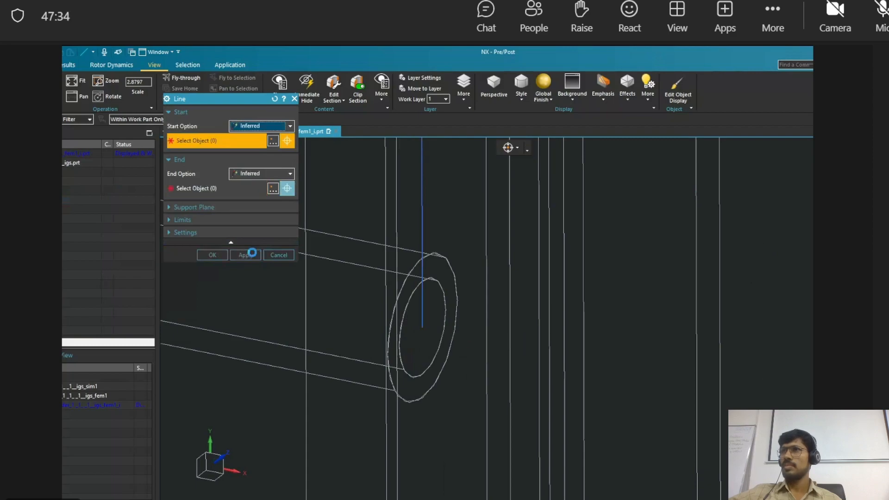
Create a line along the opposite rail from the middle rung's arc centre to the lowest rung's arc centre
click(421, 326)
scroll(429, 233, down, 5)
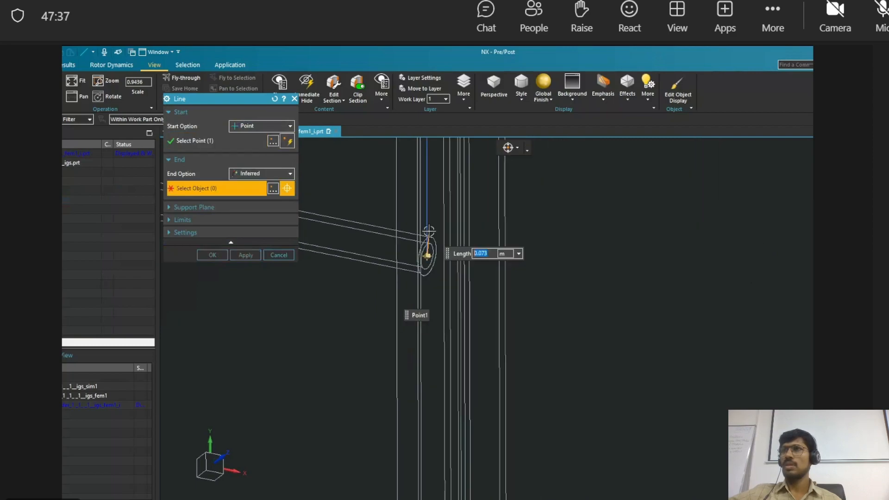
scroll(426, 367, up, 4)
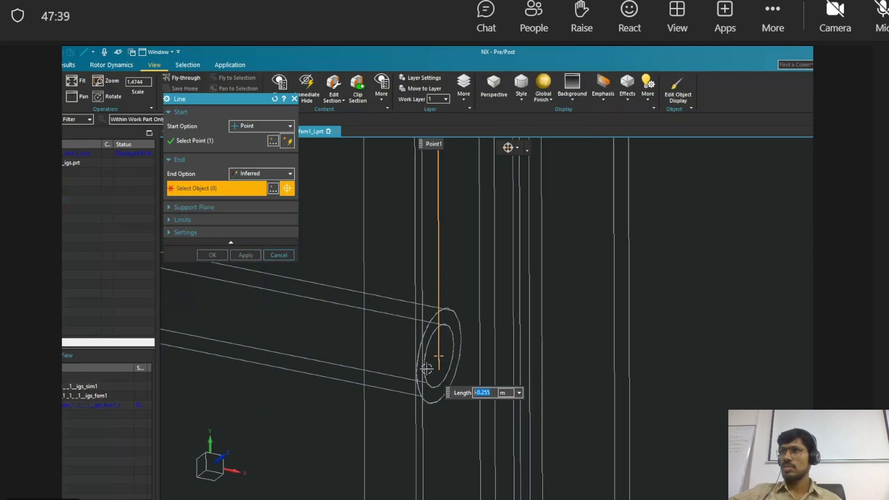
click(440, 352)
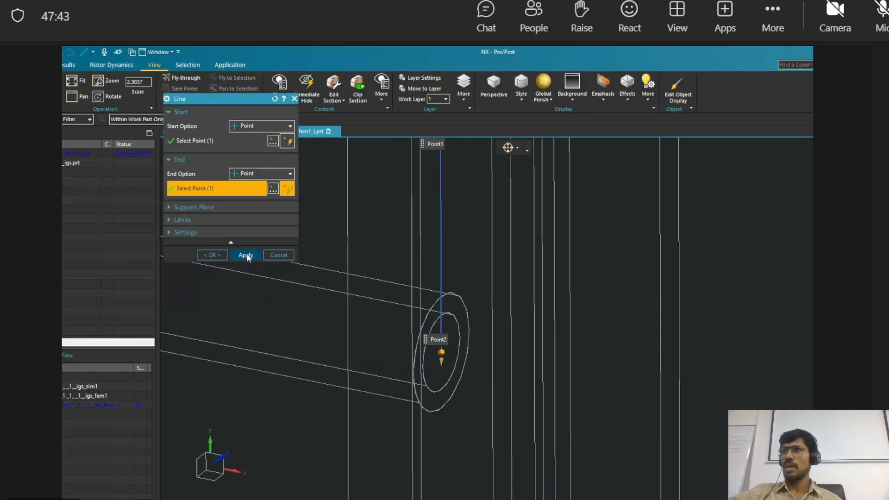
click(246, 255)
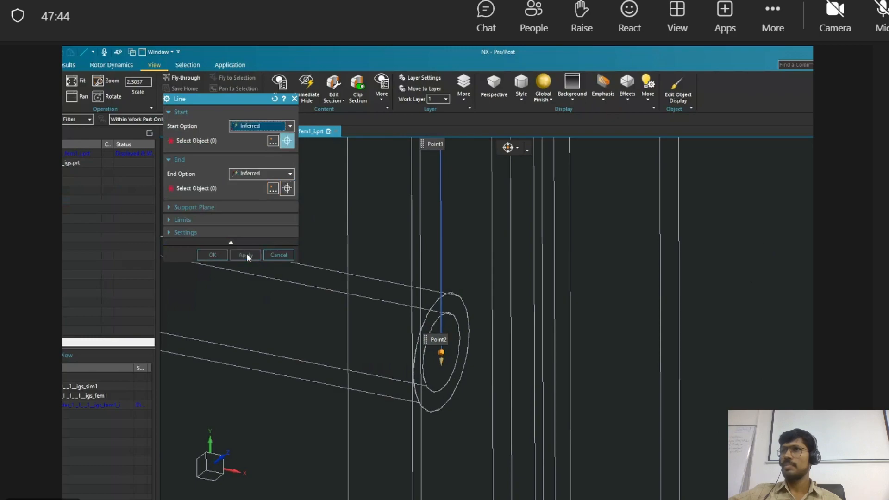
Create a line from the opposite rail's lowest rung arc centre to the midpoint of the long edge at that rail's lower end
click(440, 351)
scroll(446, 319, down, 3)
scroll(449, 370, up, 5)
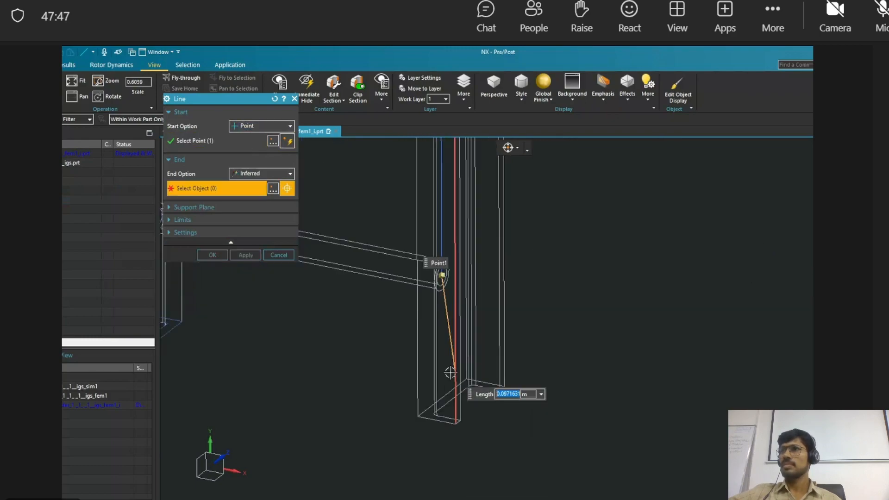
scroll(433, 445, down, 1)
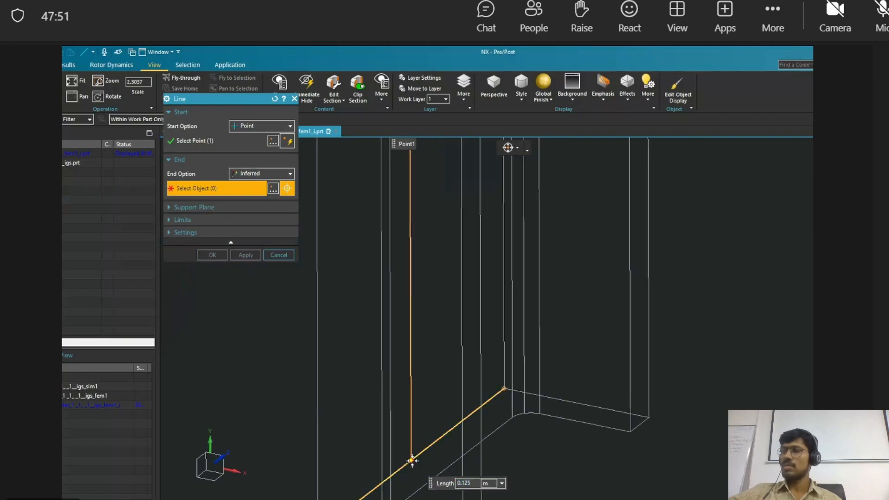
click(412, 460)
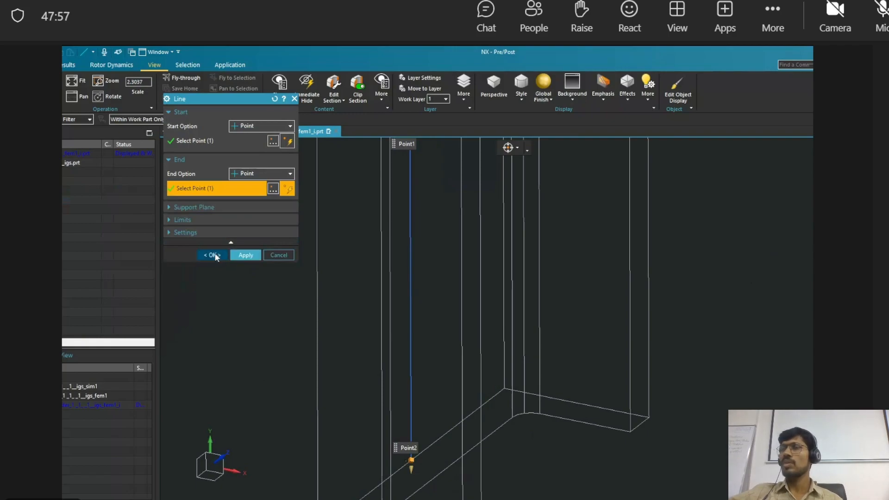
click(246, 256)
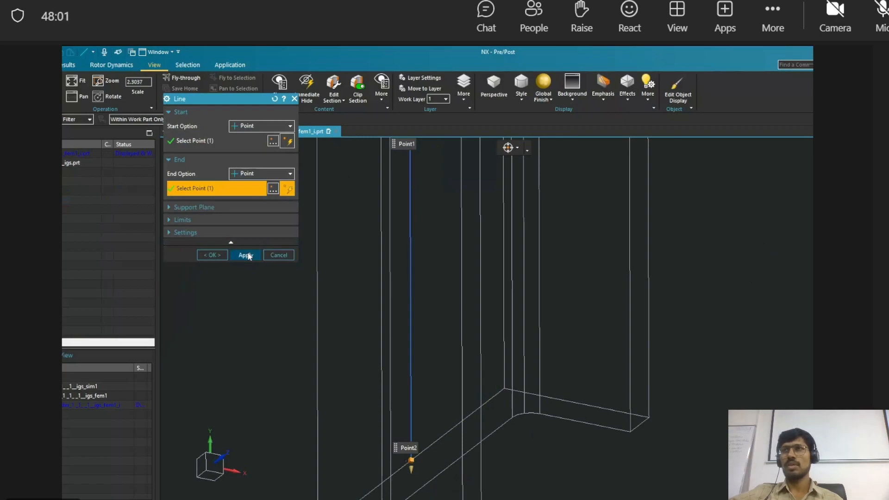
click(245, 255)
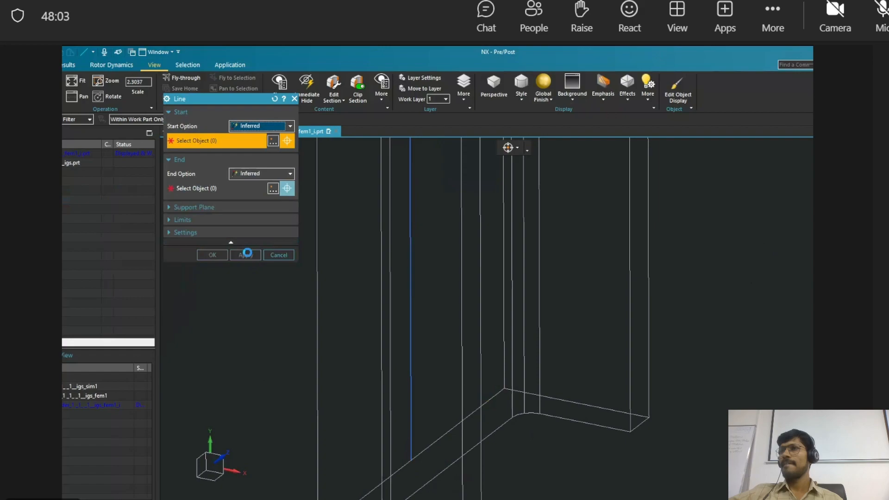
scroll(472, 240, down, 5)
scroll(482, 264, down, 2)
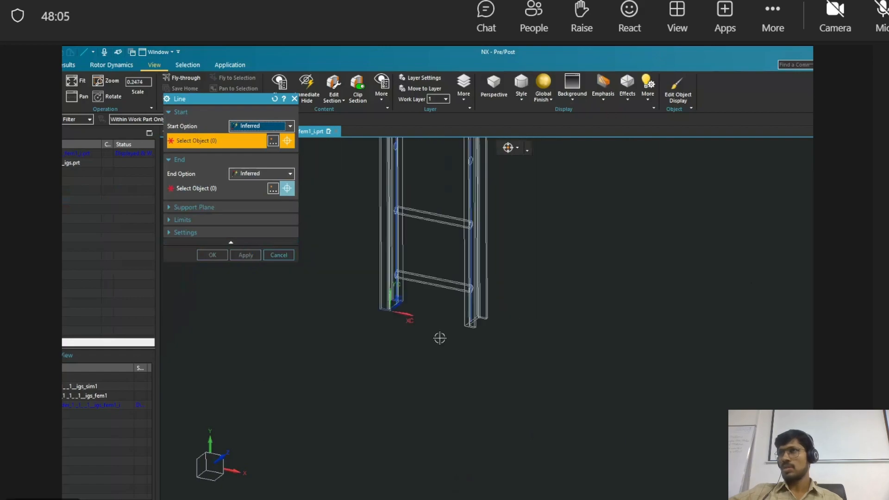
Create a line through the top rung from its arc centre on one rail to its arc centre on the opposite rail
scroll(463, 235, up, 4)
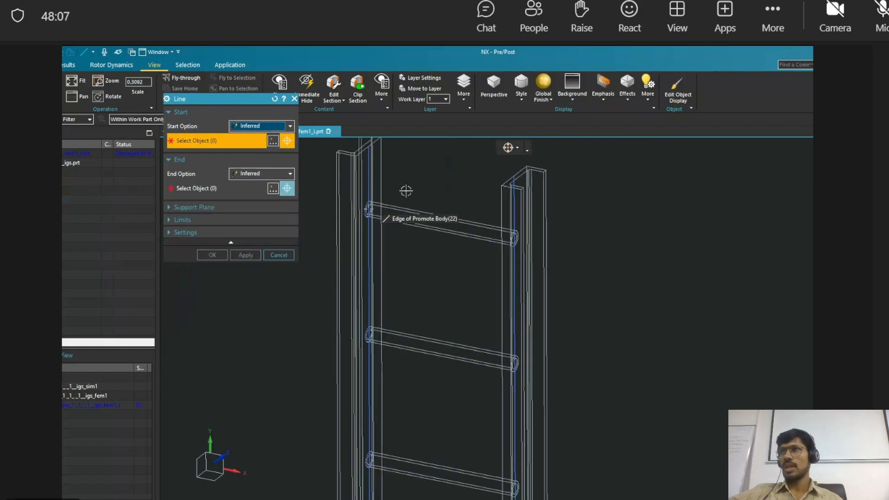
scroll(387, 210, up, 4)
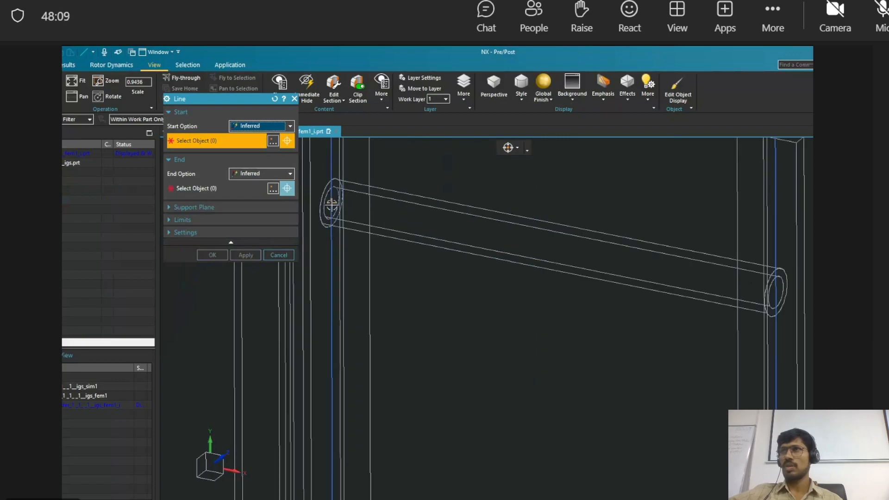
scroll(331, 203, up, 3)
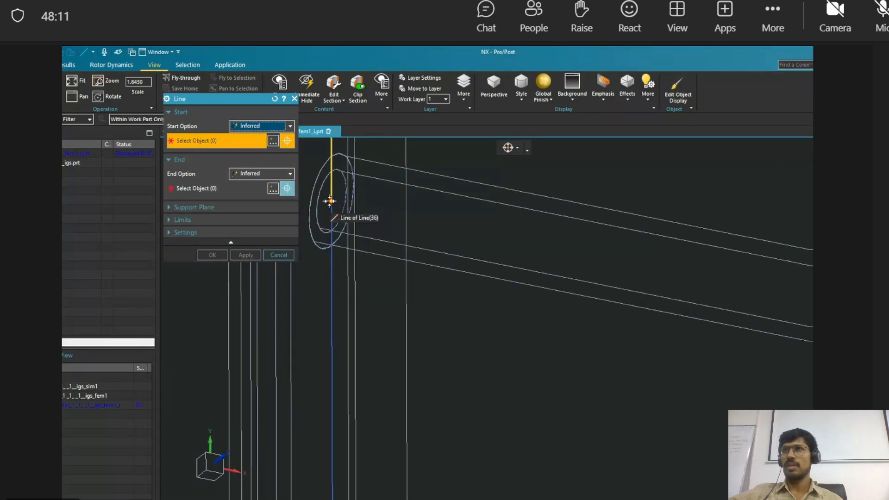
click(330, 200)
scroll(597, 235, down, 4)
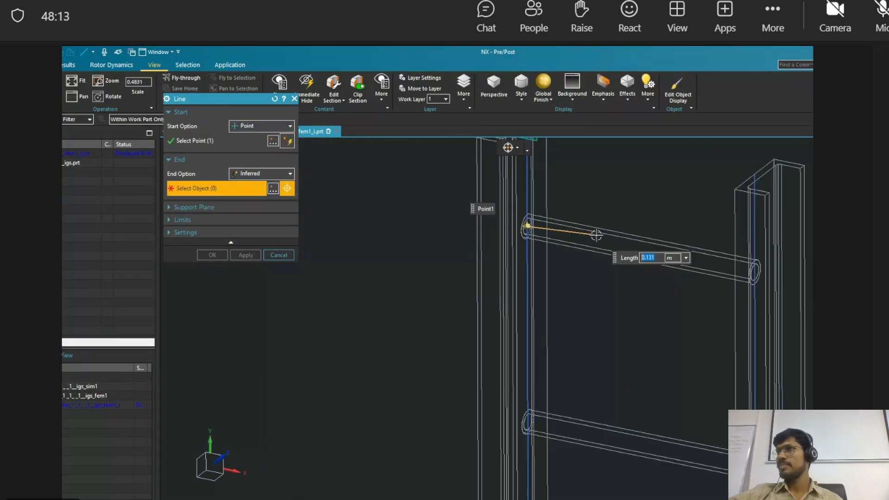
scroll(769, 282, up, 4)
scroll(778, 297, up, 2)
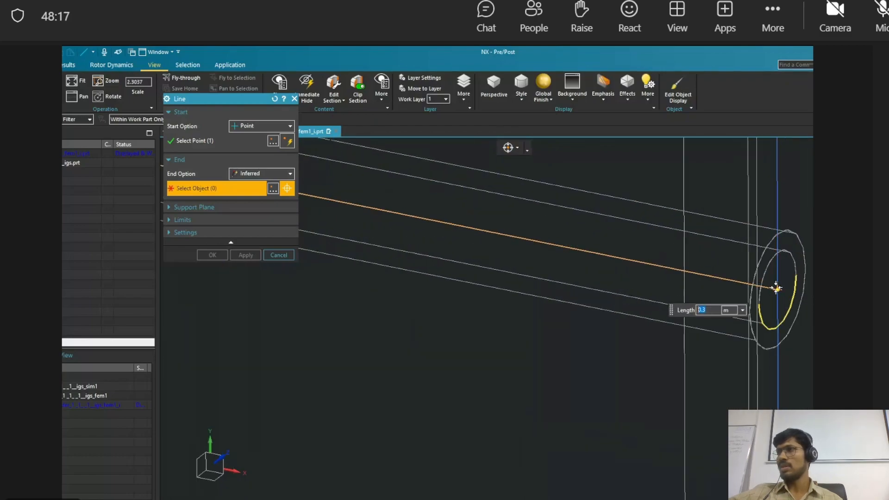
click(777, 288)
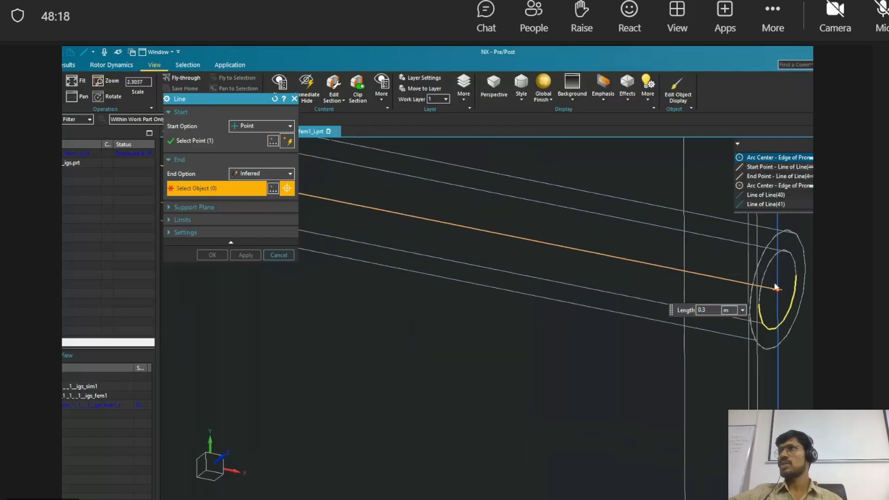
click(753, 160)
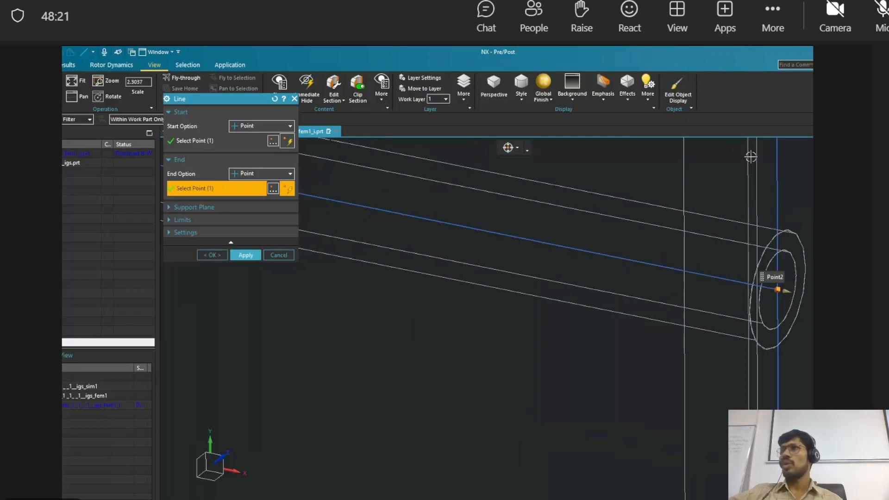
scroll(581, 250, down, 8)
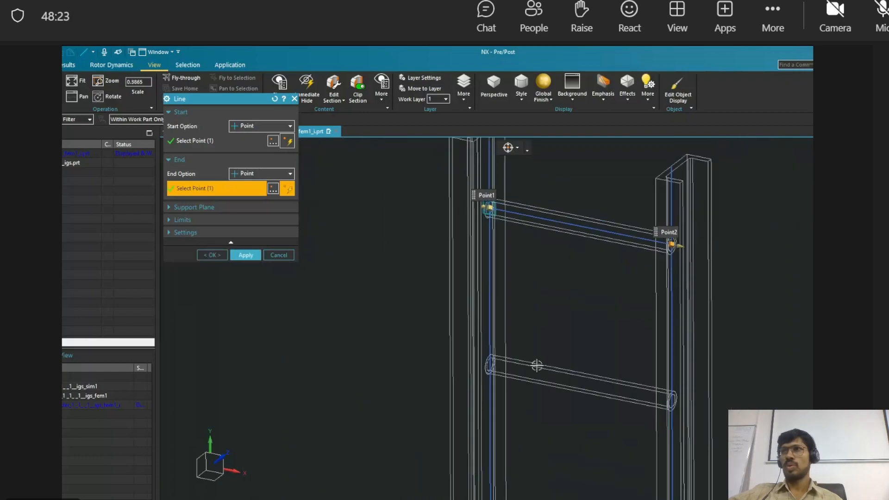
scroll(477, 354, up, 9)
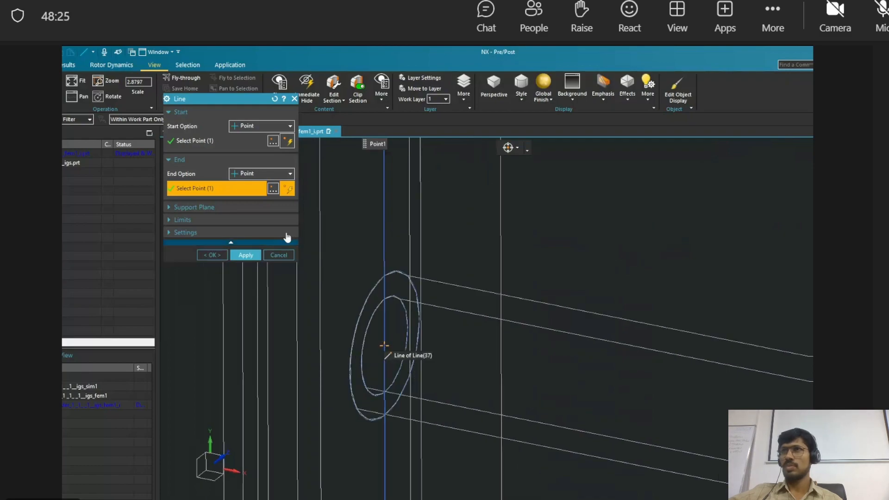
click(245, 254)
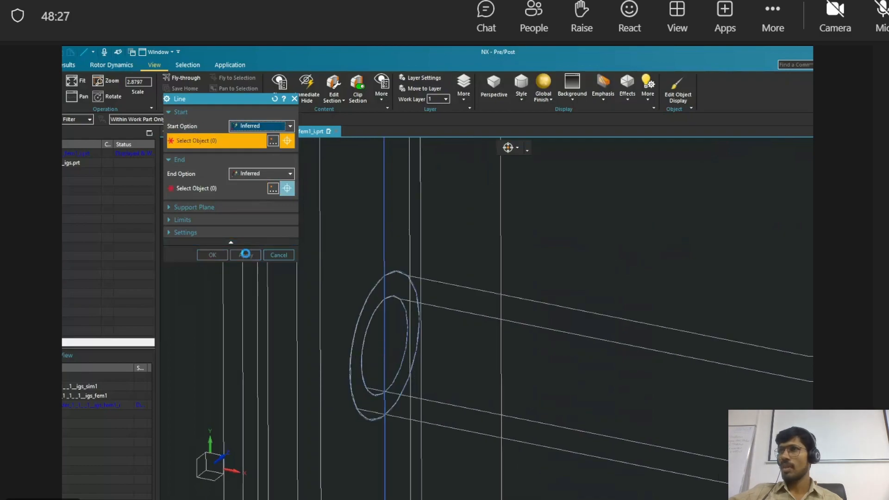
Create a line through the middle rung, joining the arc centres of its circular edges at the two rails
click(383, 345)
scroll(523, 359, down, 3)
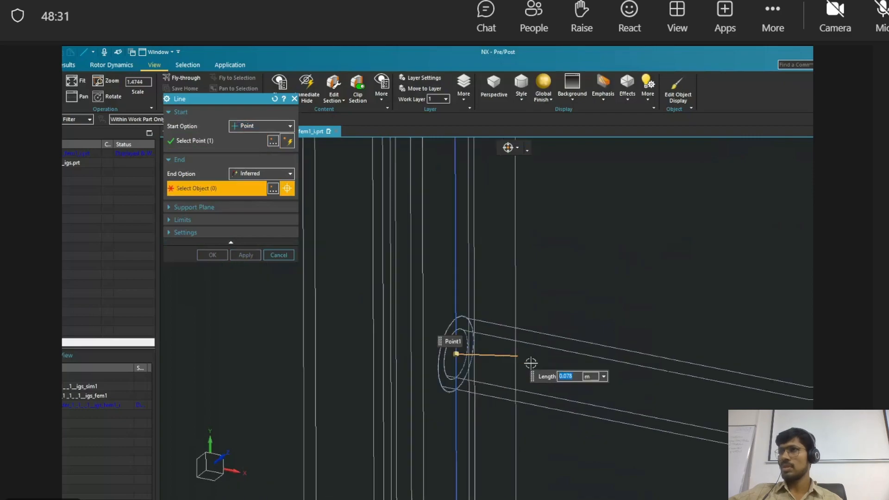
scroll(354, 326, down, 5)
scroll(608, 347, up, 4)
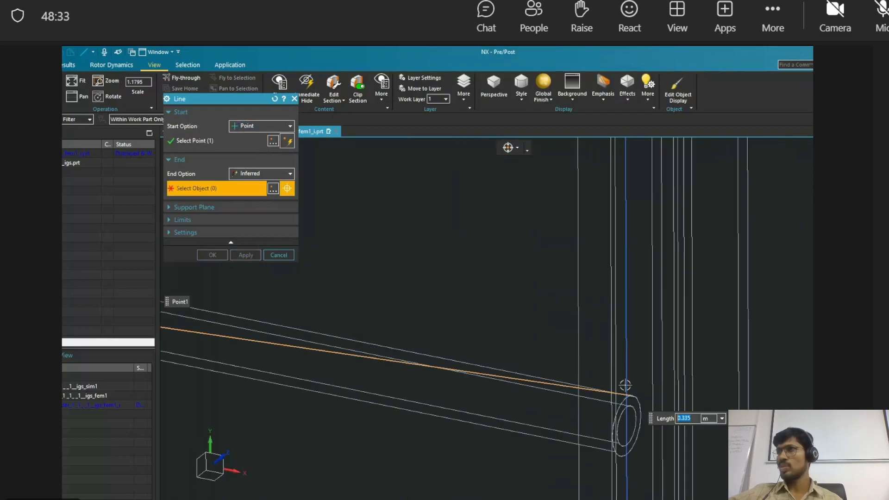
scroll(629, 426, up, 2)
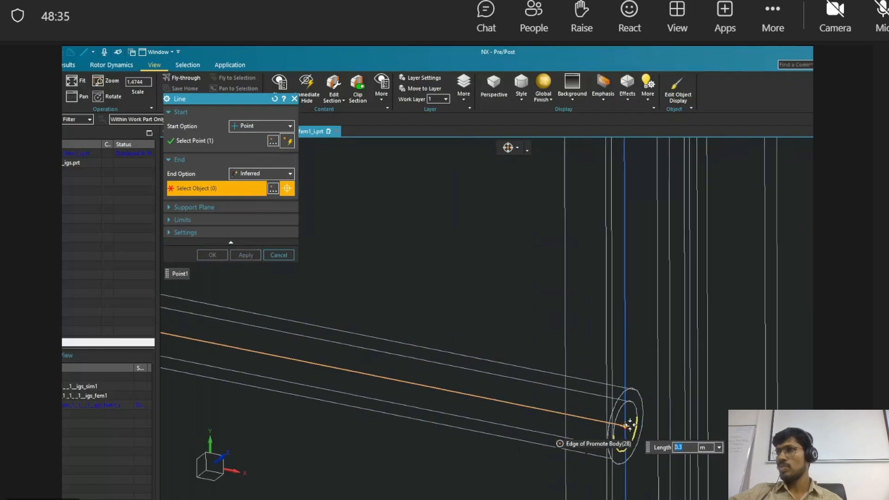
scroll(629, 426, up, 4)
click(618, 428)
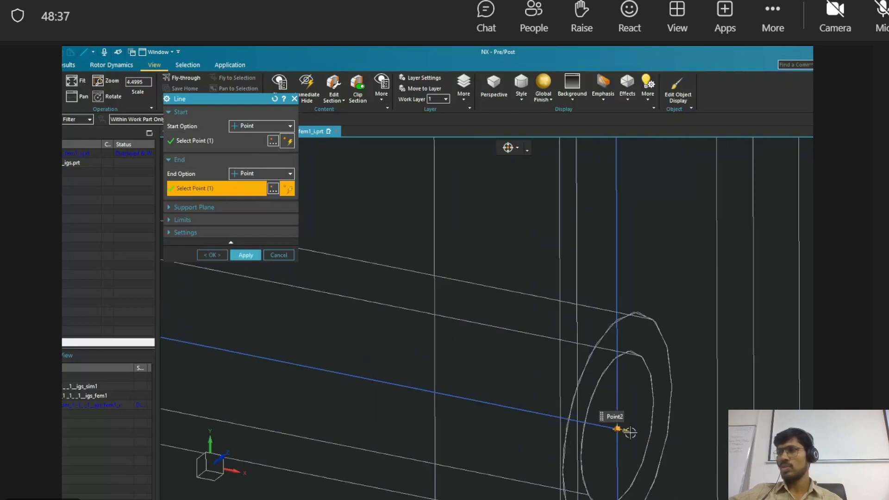
click(246, 255)
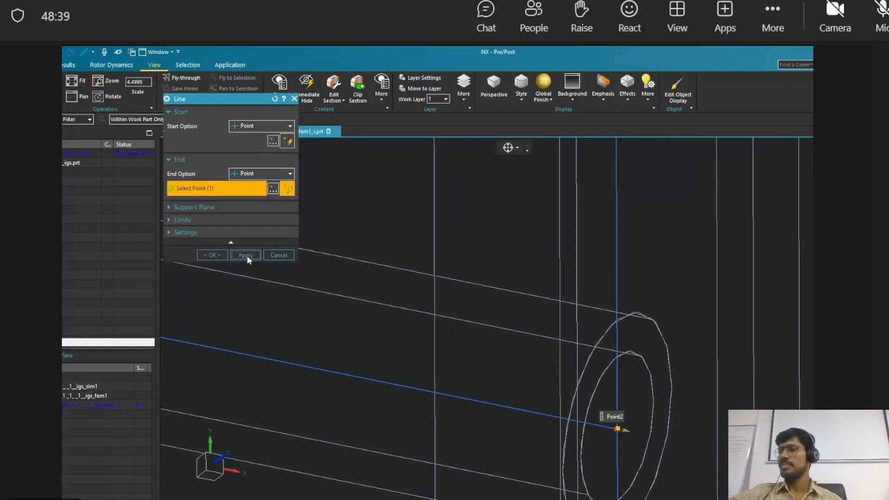
Inspect the rail and rung centrelines, including where the top rung's line meets the rail line
scroll(579, 264, down, 13)
scroll(556, 213, up, 1)
scroll(529, 185, down, 3)
scroll(509, 146, up, 3)
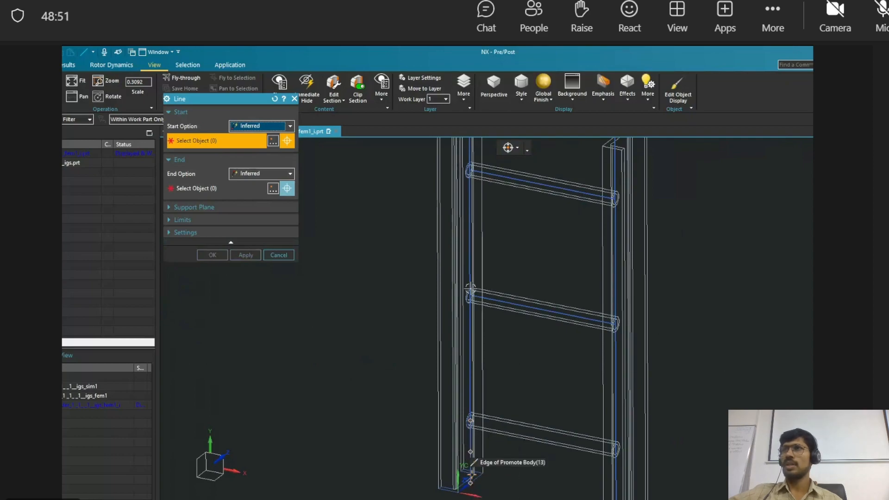
scroll(468, 178, down, 3)
scroll(472, 147, up, 5)
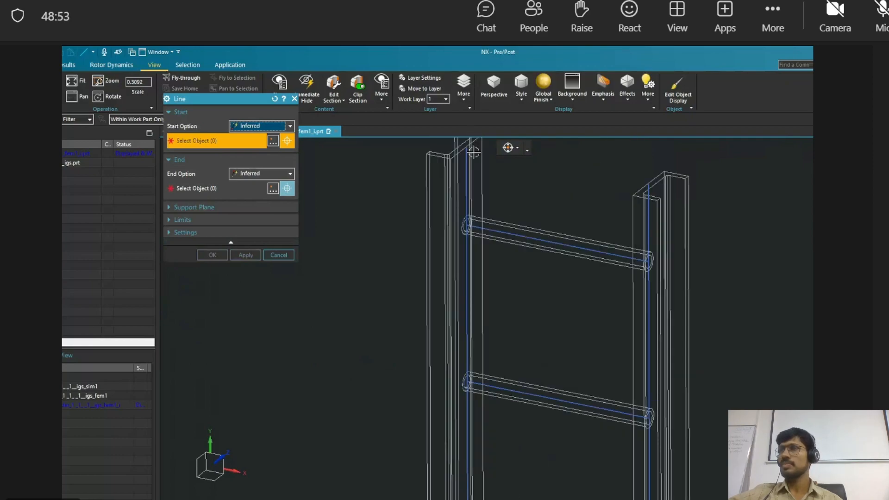
scroll(473, 158, down, 1)
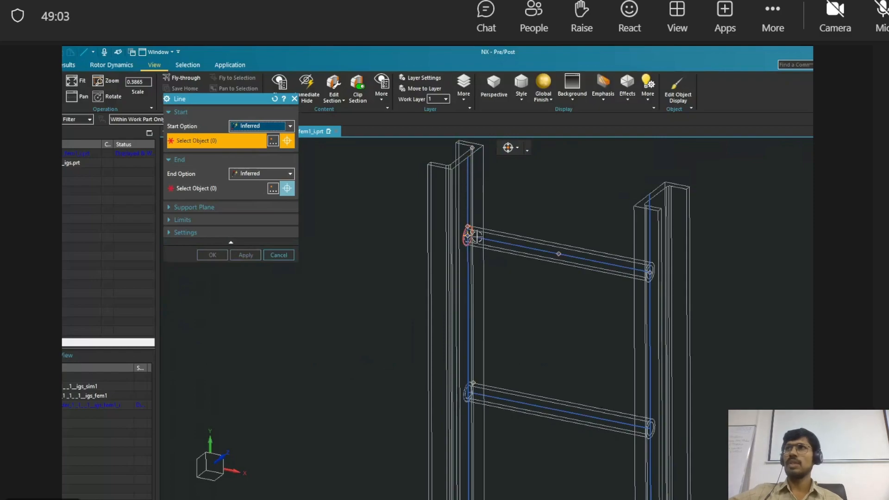
scroll(469, 236, up, 4)
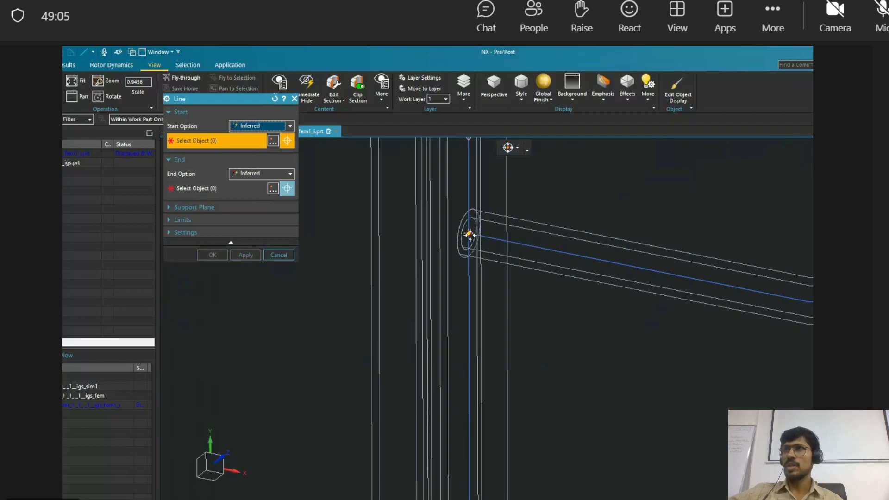
scroll(469, 235, down, 6)
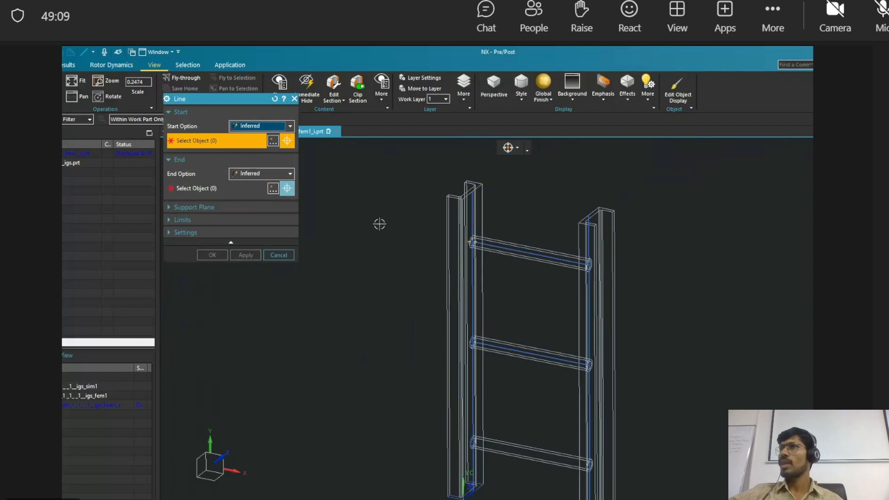
scroll(521, 380, down, 2)
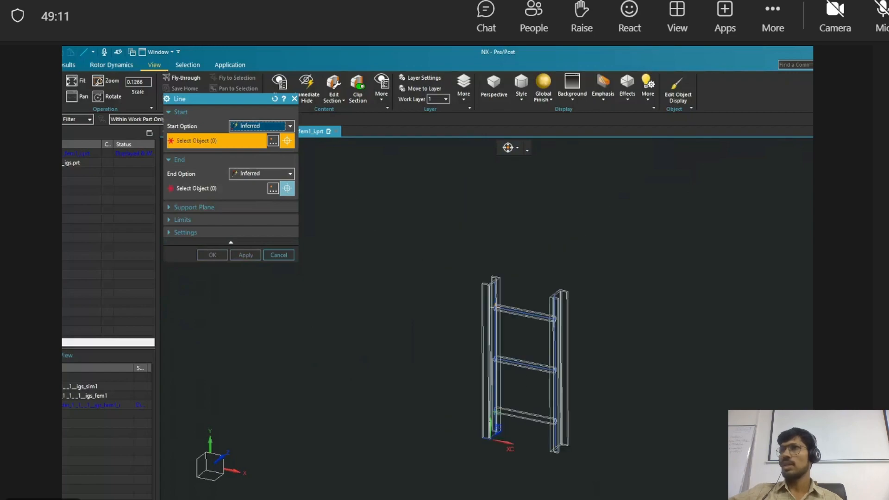
Create a line through the lowest rung between the arc centres at its two ends and finish the Line command
scroll(514, 366, up, 10)
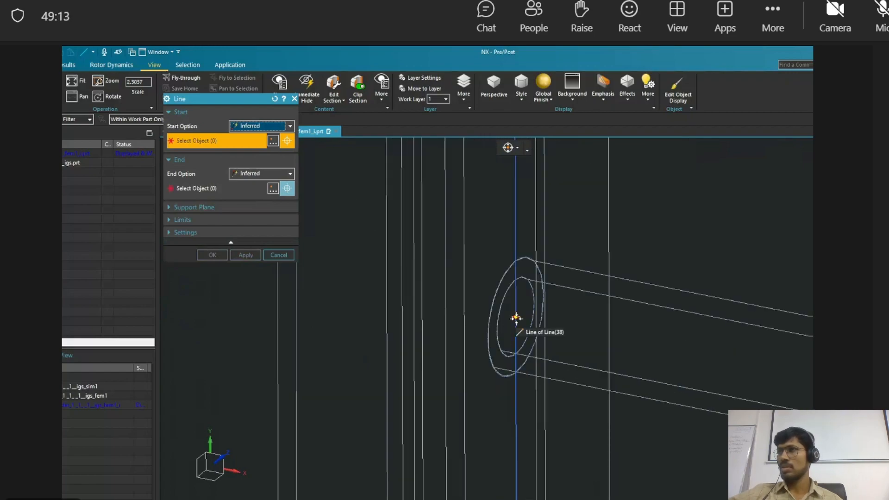
click(515, 318)
scroll(445, 331, down, 6)
scroll(549, 349, up, 5)
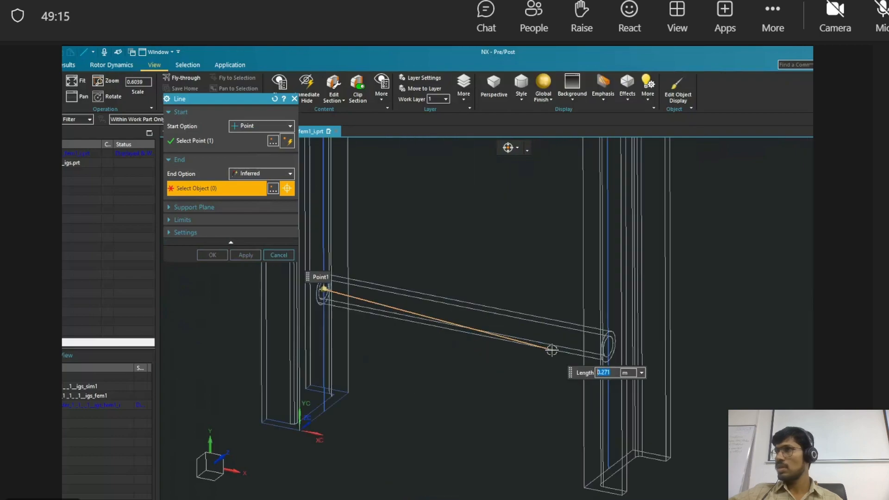
scroll(594, 347, up, 4)
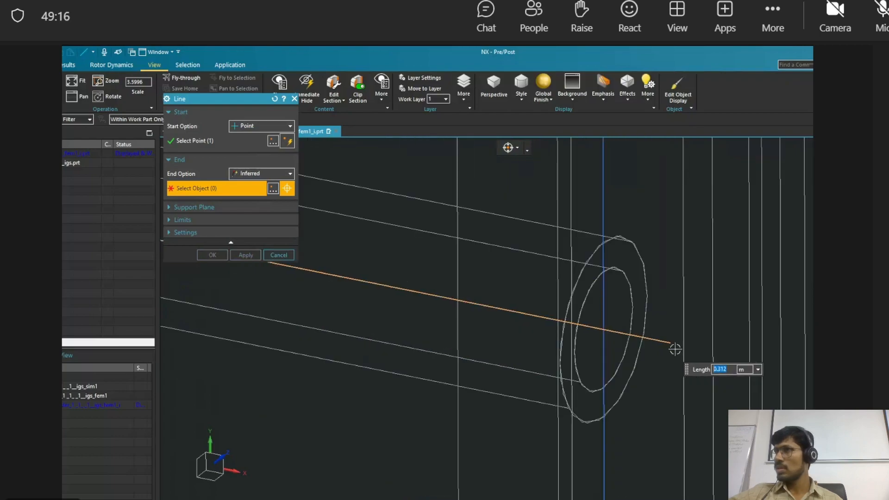
click(603, 328)
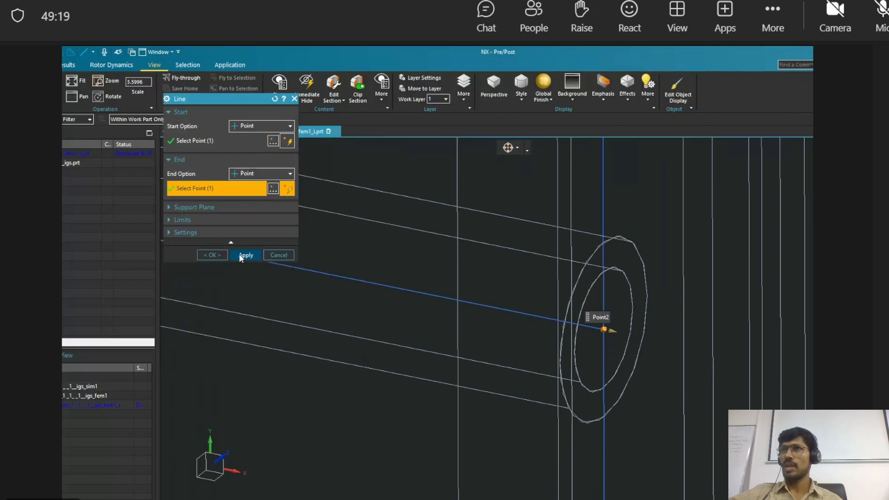
click(213, 255)
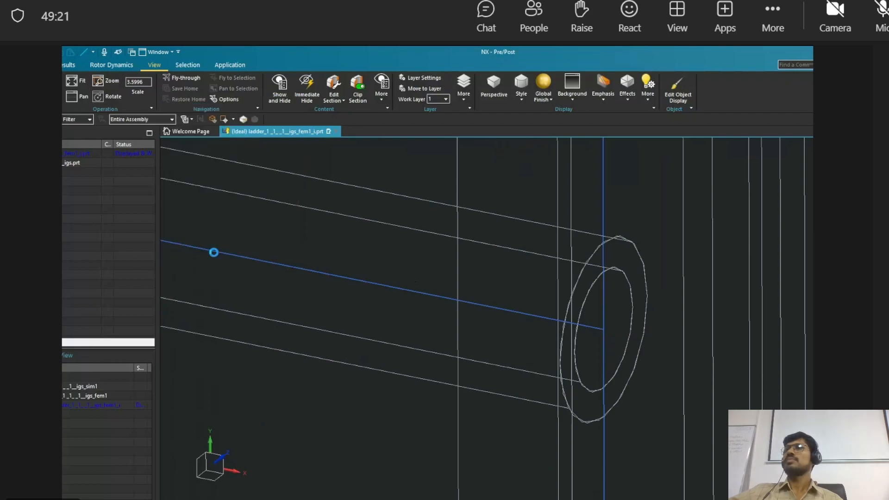
Switch the displayed part from the idealized part to the ladder's fem1 FEM file and dismiss the polygon body update log
scroll(423, 284, down, 10)
scroll(509, 395, down, 4)
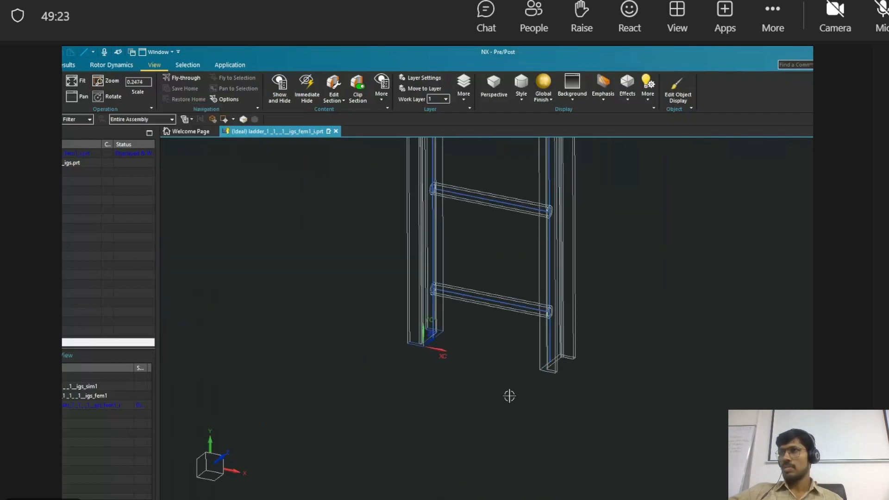
scroll(494, 192, up, 2)
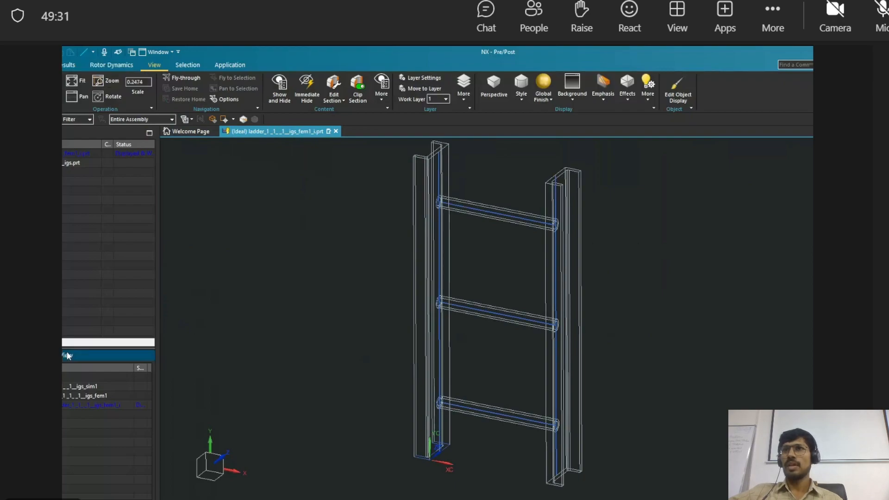
click(81, 394)
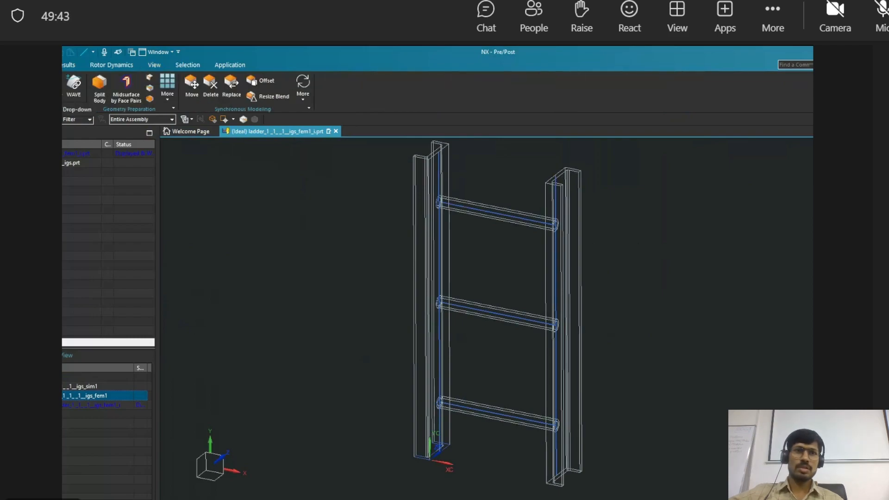
double_click(116, 394)
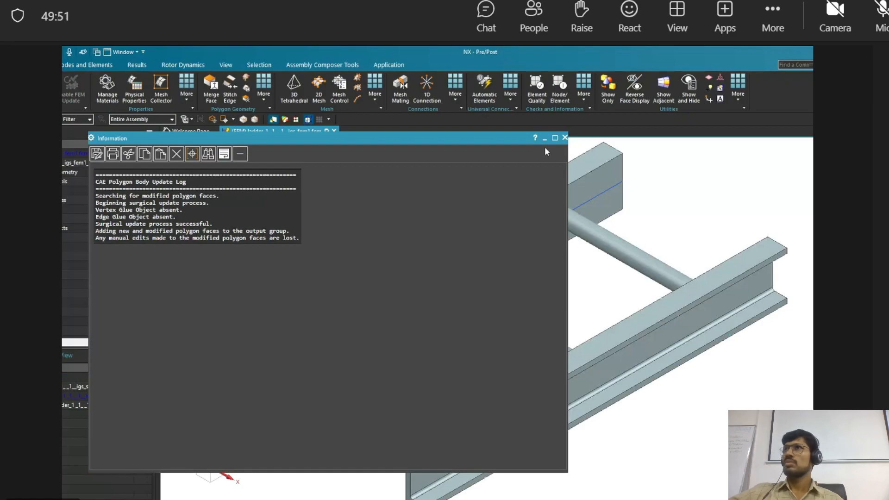
click(565, 138)
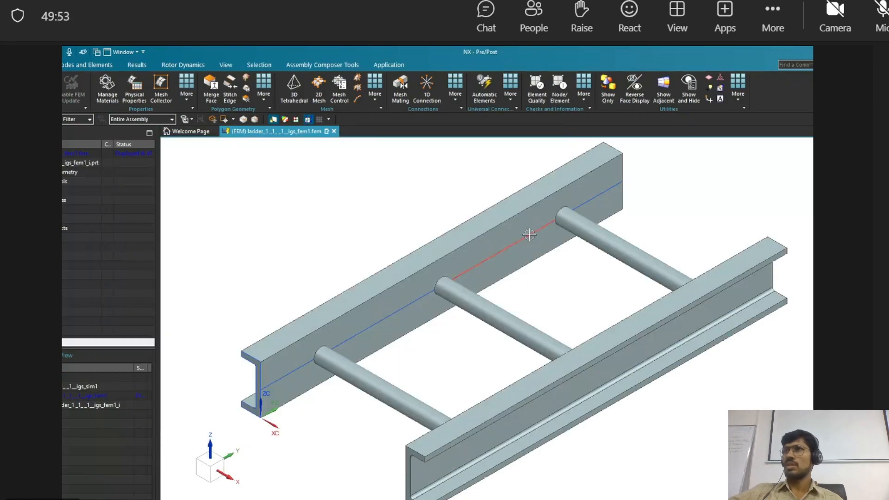
Examine the ladder geometry and its rail and rung centreline curves in the FEM from different angles
mouse_move(545, 282)
middle_down()
mouse_move(581, 294)
mouse_move(562, 276)
middle_up()
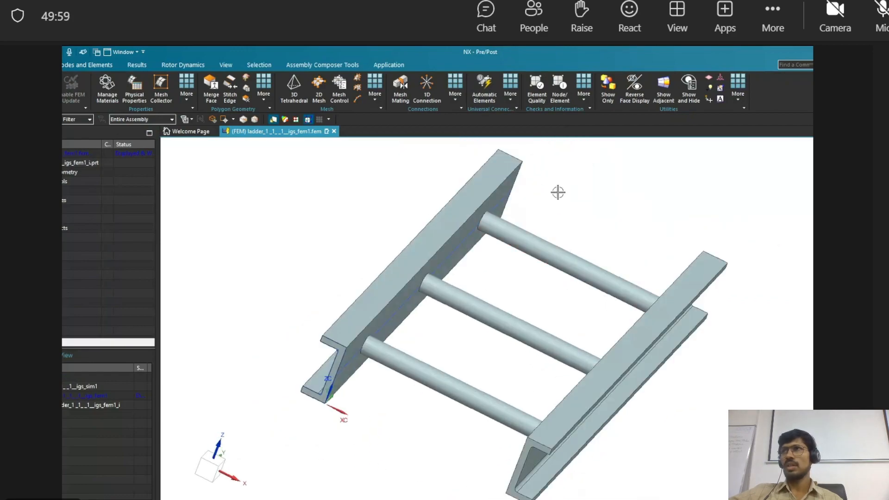
scroll(558, 192, down, 2)
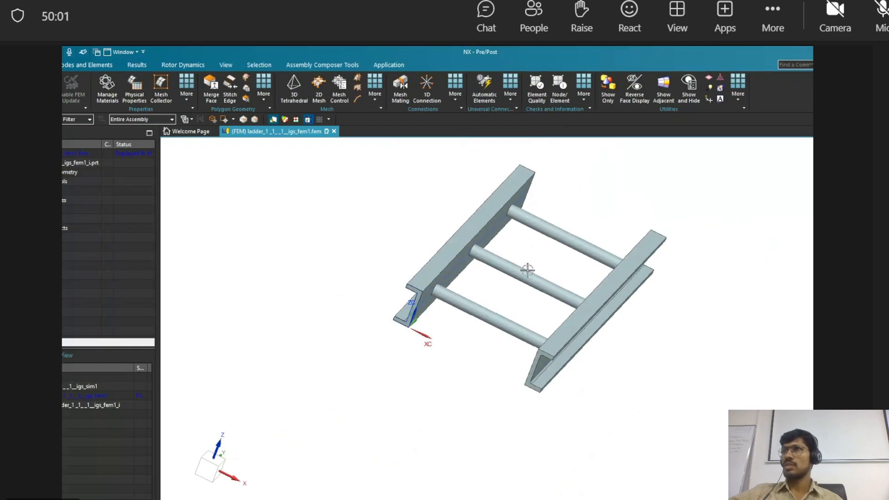
scroll(530, 218, up, 2)
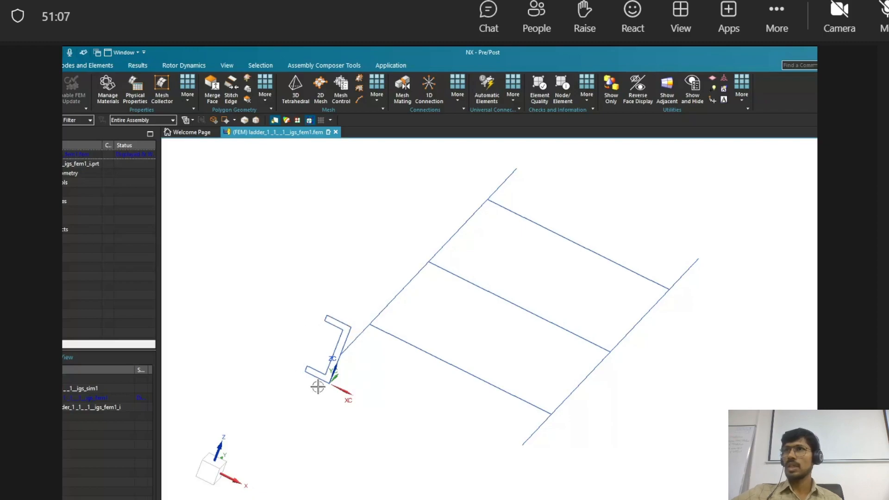
mouse_move(389, 363)
middle_down()
mouse_move(397, 385)
mouse_move(382, 401)
middle_up()
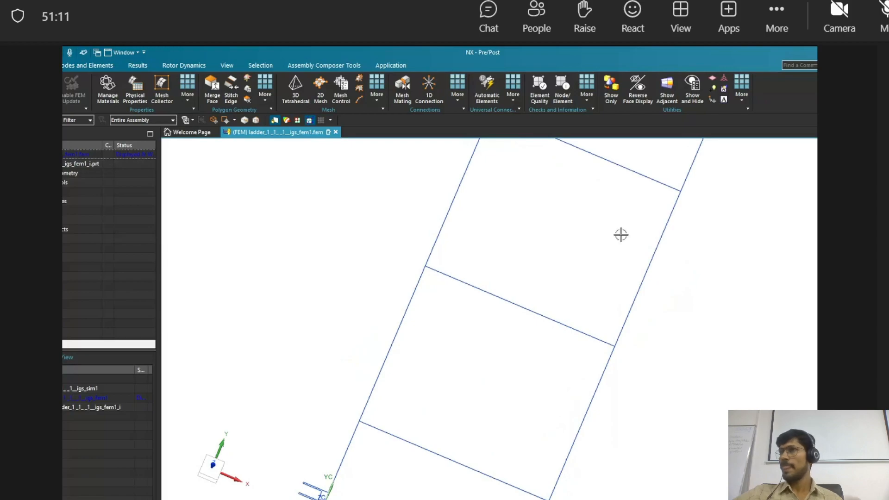
Set the graphics window background to Dark Gray so the ladder curves stand out
scroll(566, 332, down, 3)
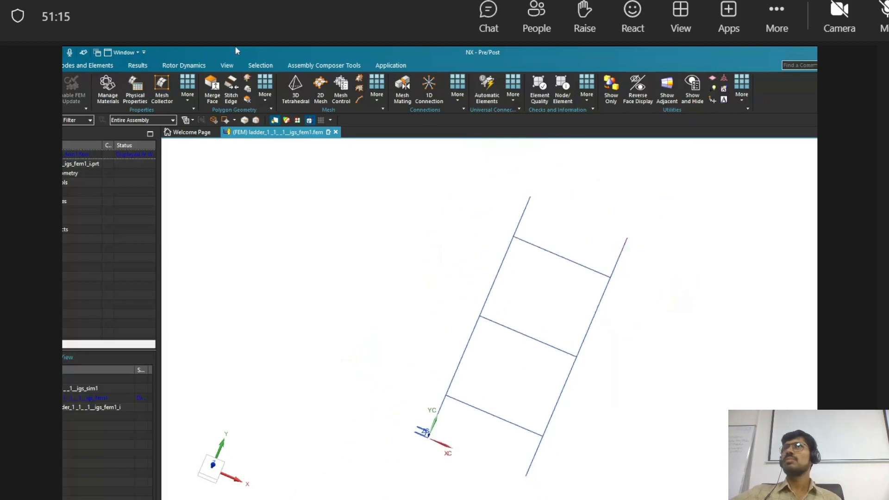
click(226, 65)
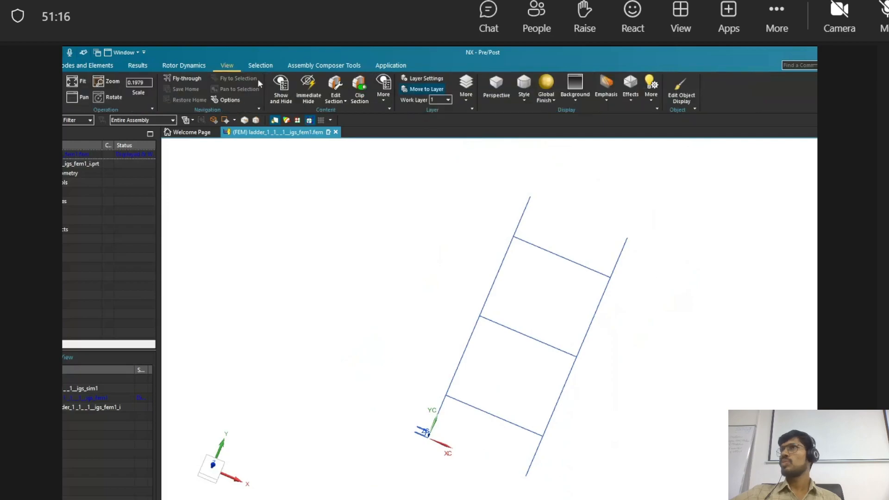
click(572, 97)
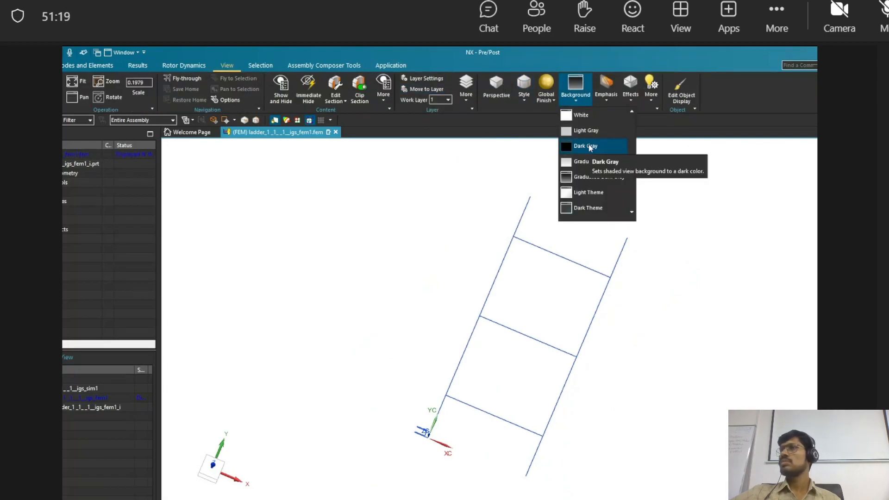
click(589, 146)
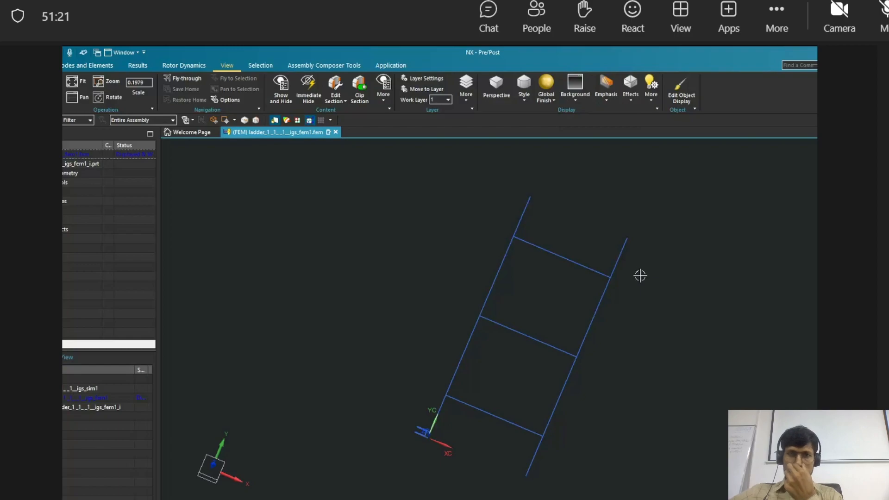
scroll(657, 309, up, 2)
scroll(647, 310, down, 1)
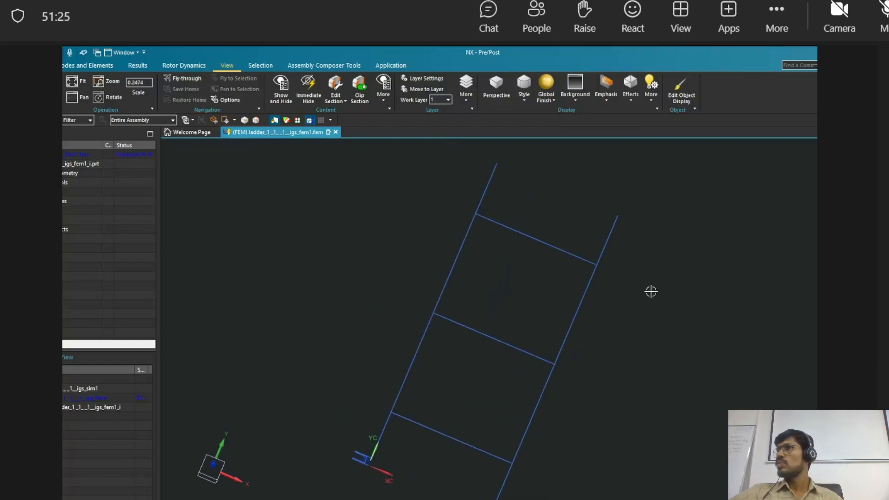
Orient the view so the ladder curves are seen squarely in the XY plane
right_click(650, 294)
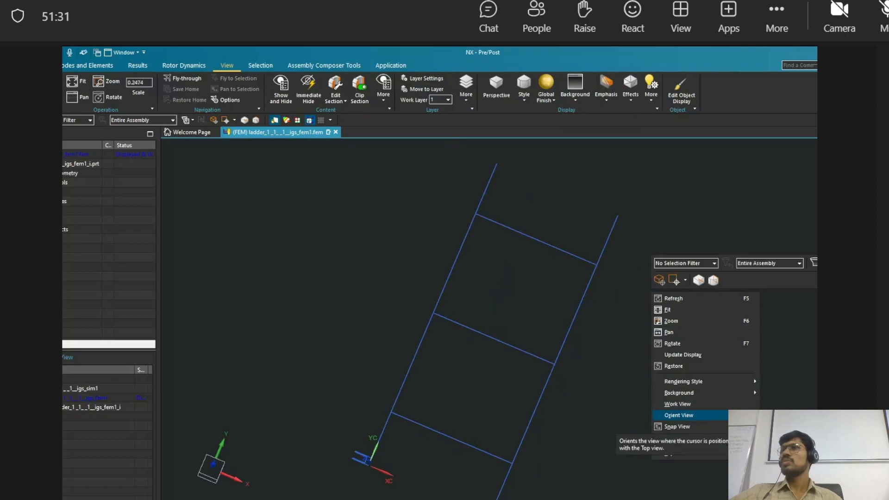
click(679, 416)
scroll(662, 394, down, 2)
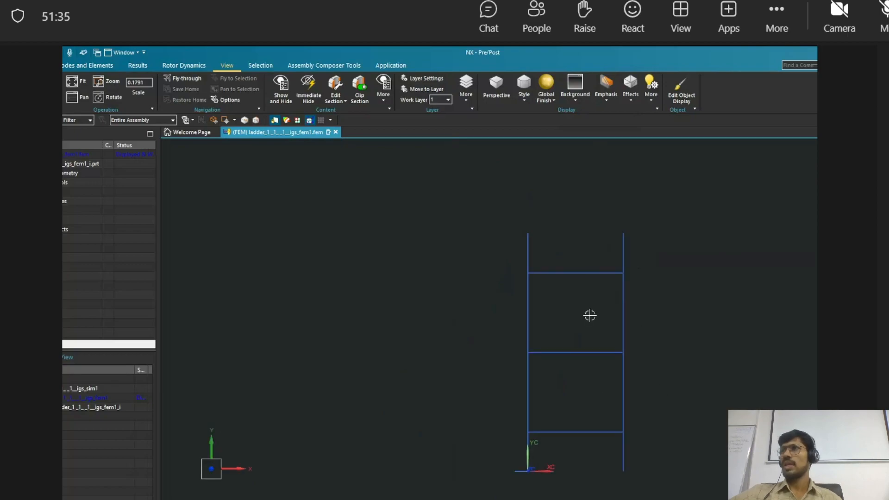
scroll(581, 311, down, 2)
scroll(581, 385, up, 3)
scroll(566, 319, down, 1)
scroll(554, 206, up, 1)
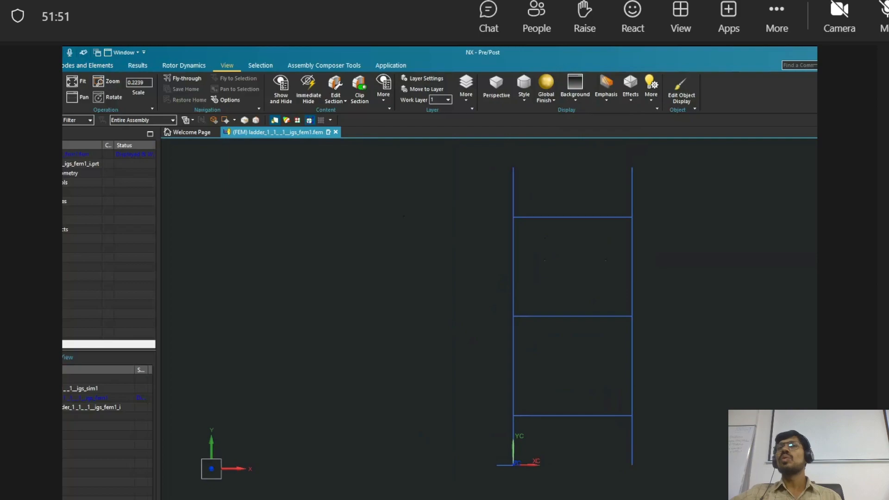
Start a new mesh collector with element family 1D and collector type Beam Collector
click(35, 66)
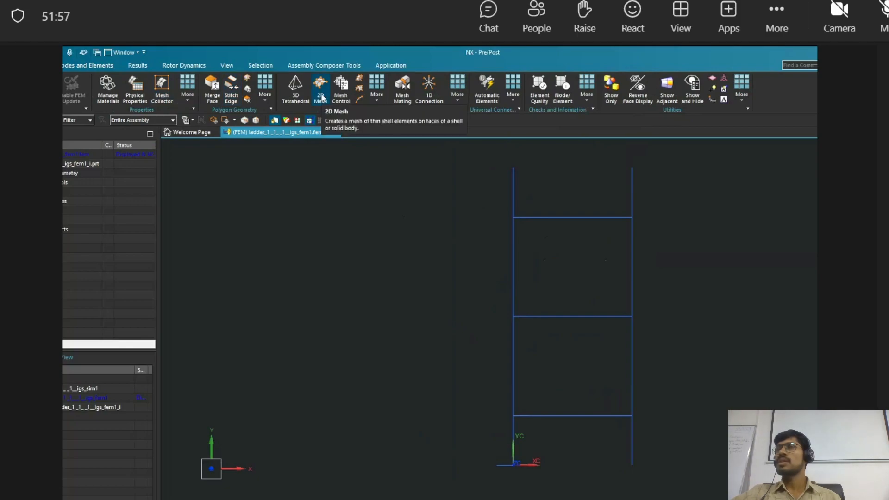
click(162, 95)
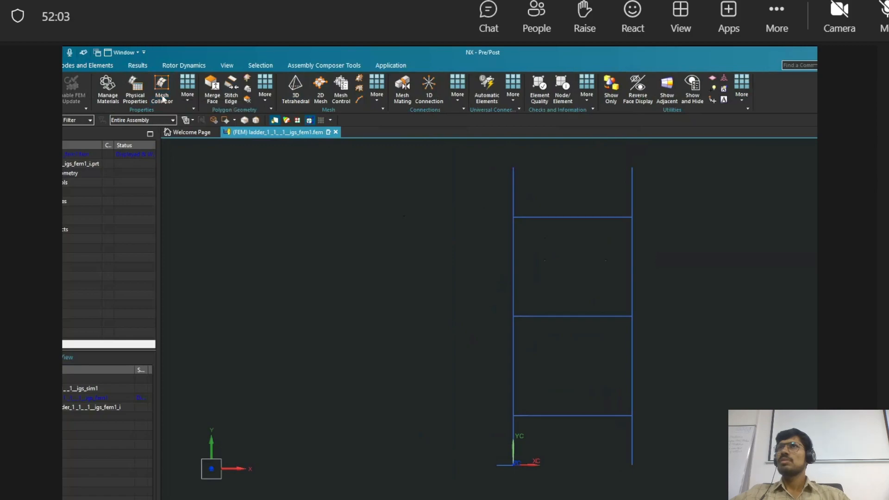
click(234, 127)
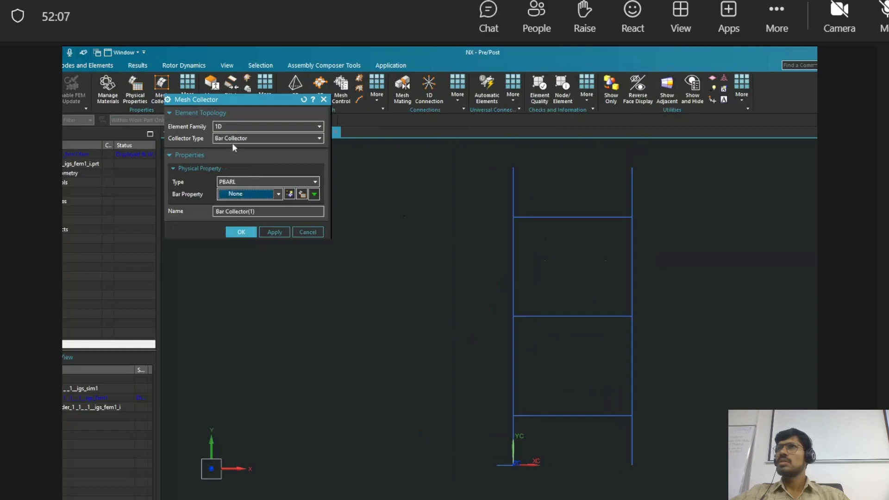
click(242, 142)
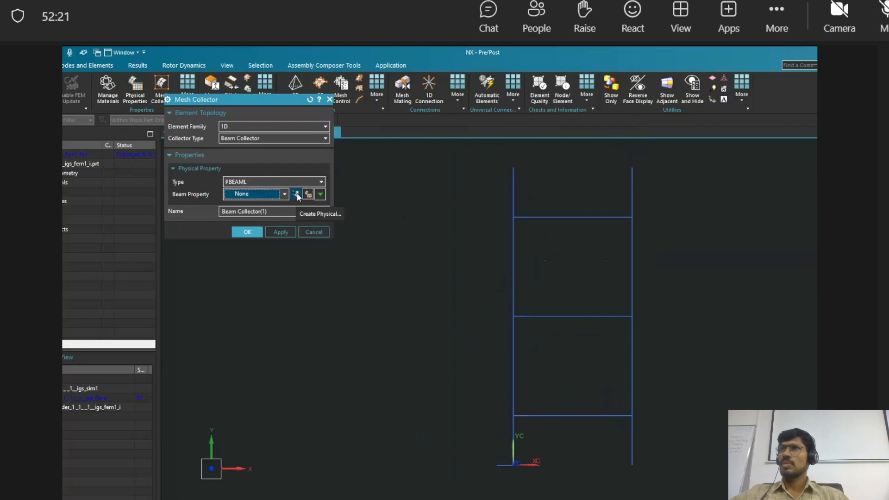
Rename the new beam mesh collector as CHAN Collector(1)
drag(272, 211, 221, 211)
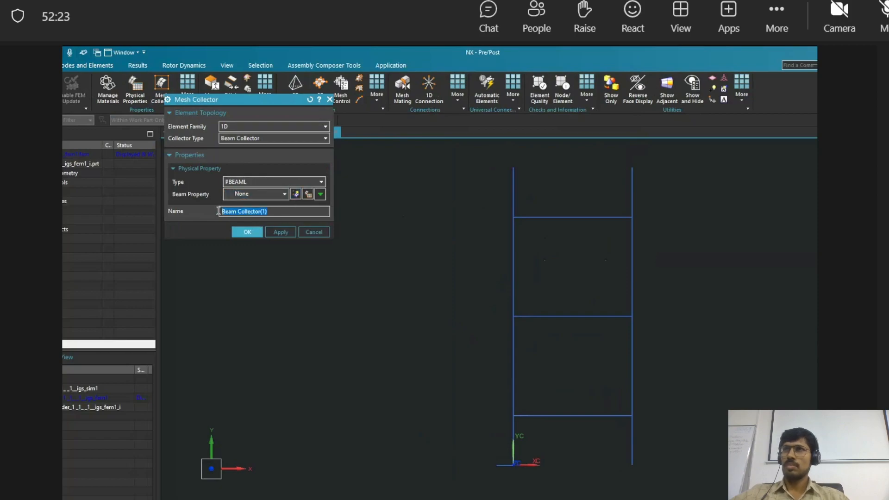
click(238, 211)
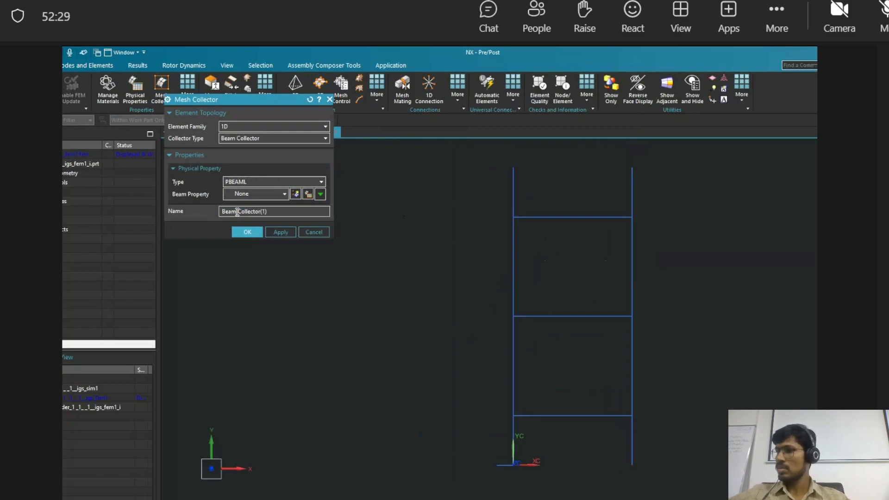
key(BackSpace)
key(BackSpace)
key(BackSpace)
key(BackSpace)
key(BackSpace)
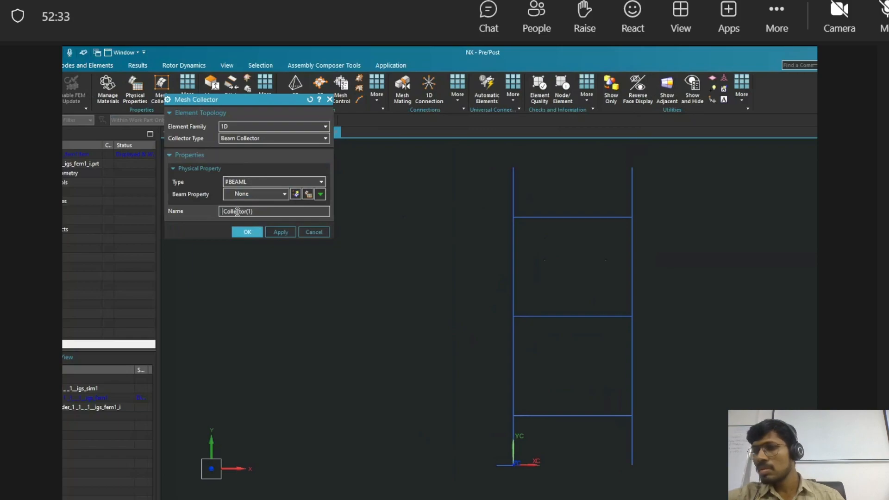
text(CH)
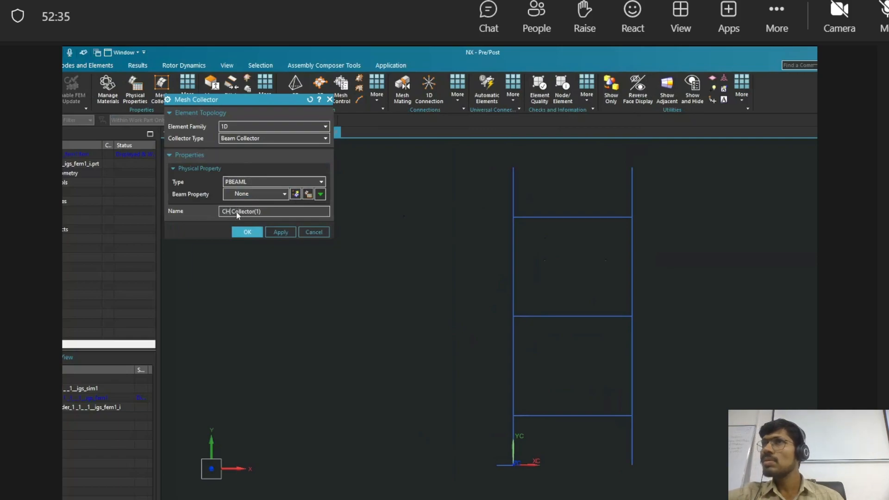
text(AN)
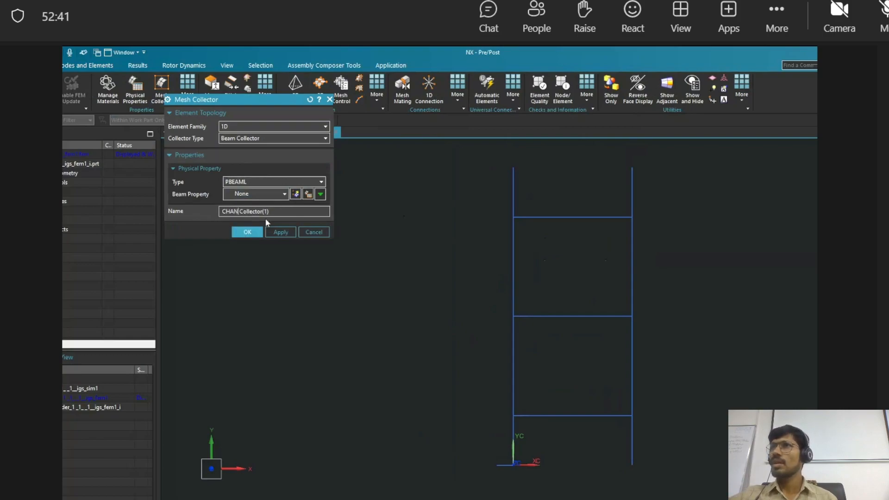
Start a PBEAML physical property for the collector and begin a new beam section of type CHAN for its fore section
click(296, 194)
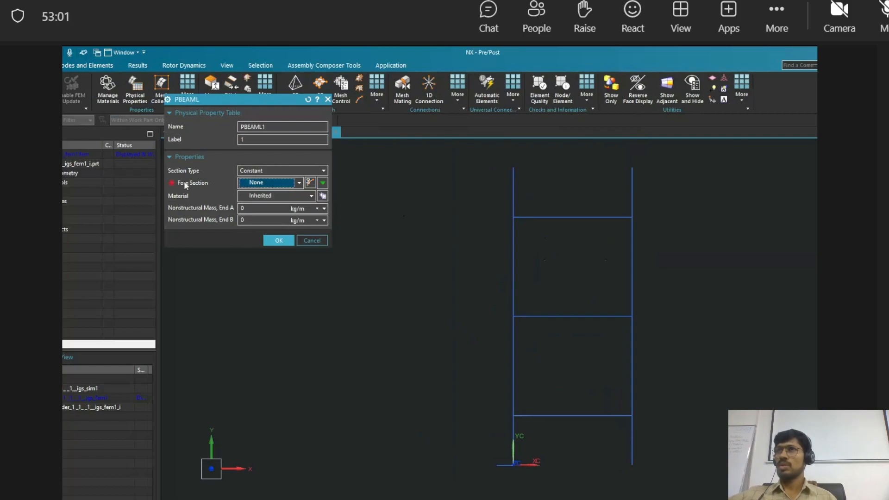
click(310, 183)
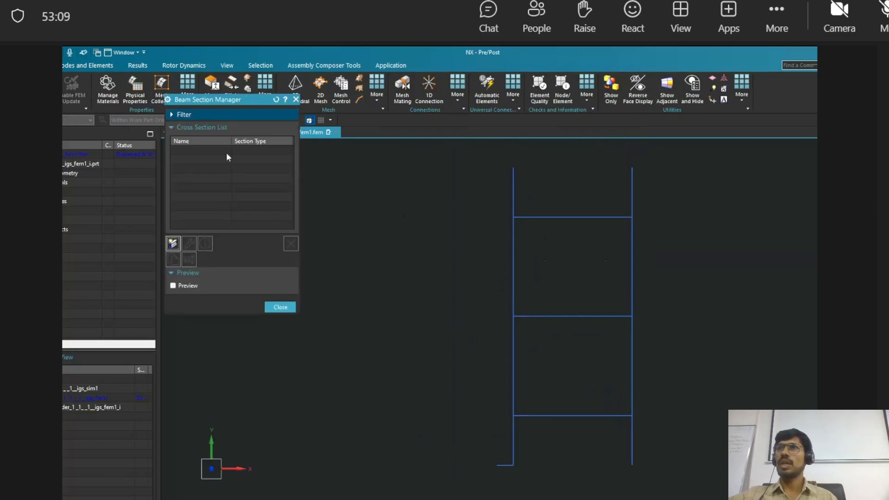
click(173, 244)
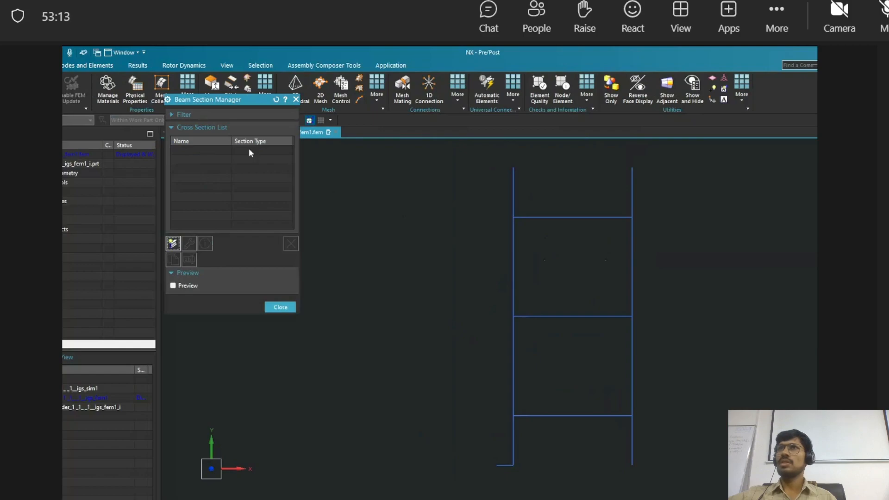
click(173, 246)
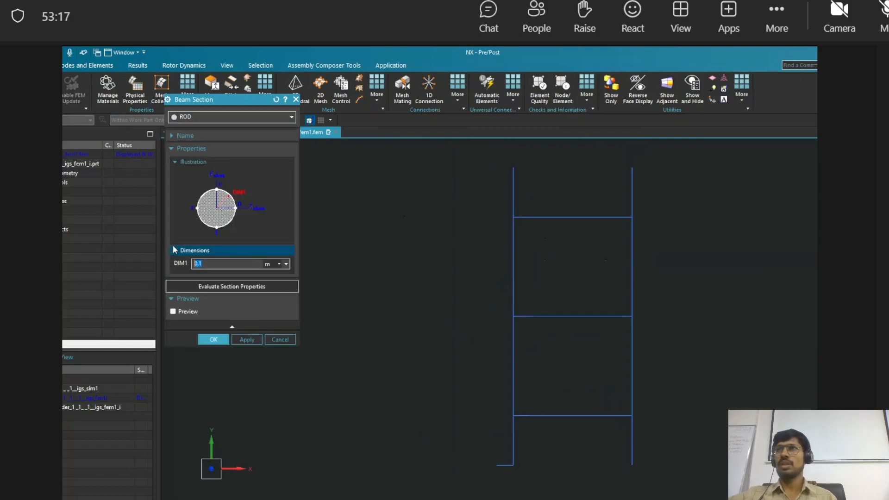
click(202, 117)
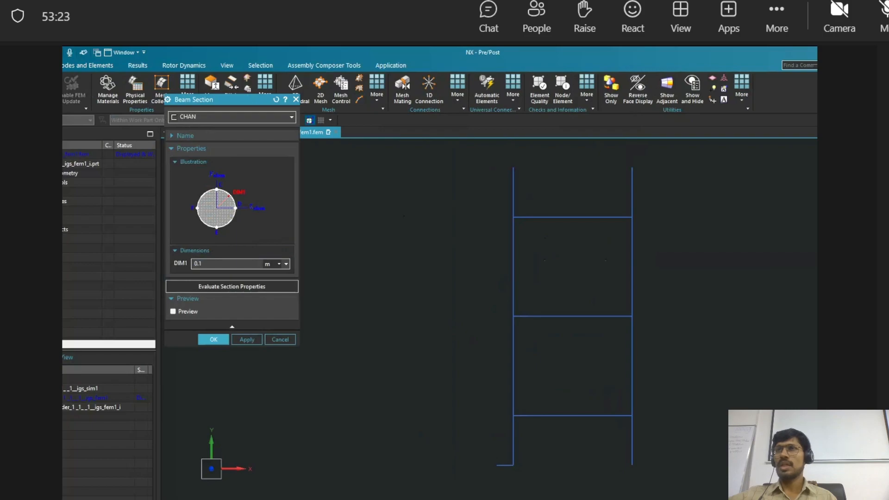
click(201, 219)
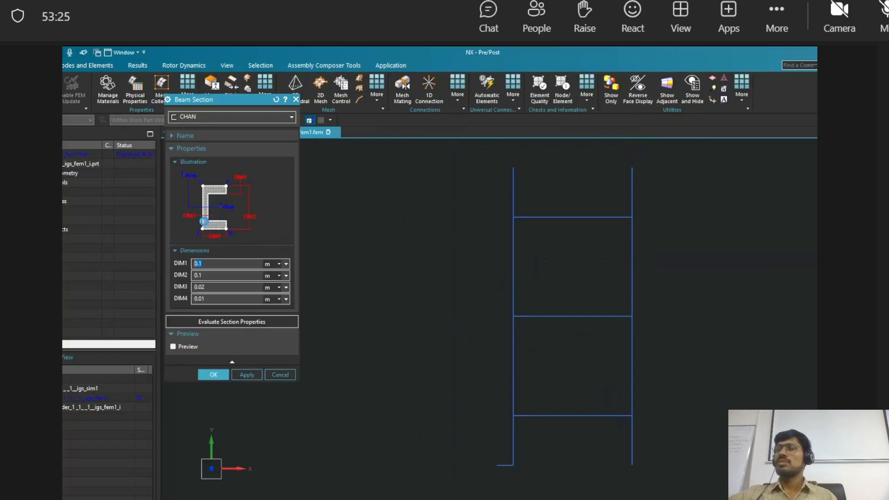
Change the units of the channel section's DIM1, DIM2, DIM3 and DIM4 to mm
click(280, 264)
click(273, 281)
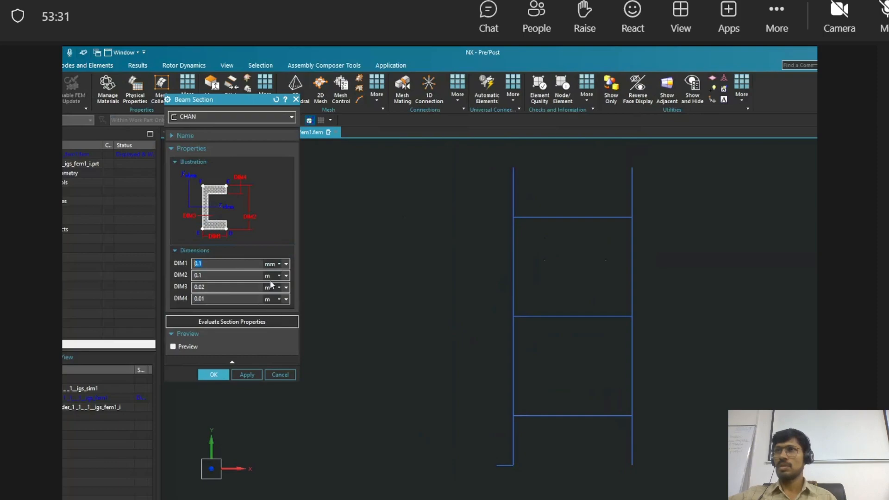
click(280, 277)
click(274, 293)
click(279, 287)
click(273, 304)
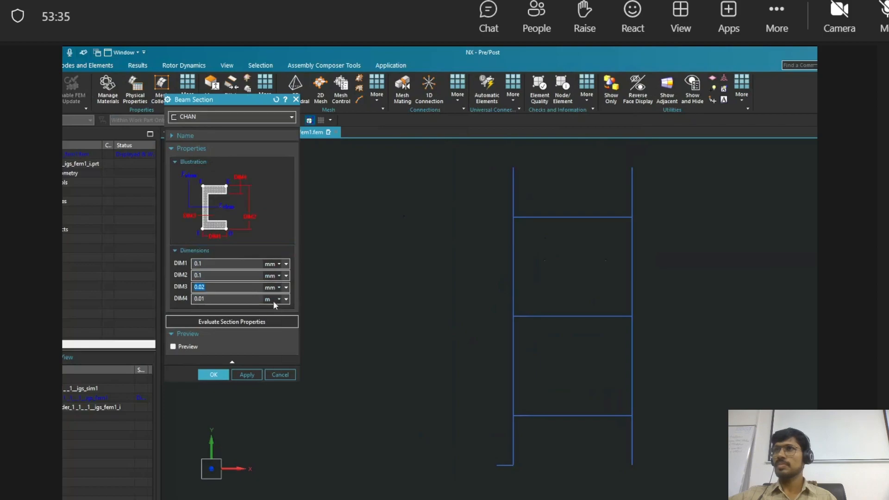
click(280, 300)
click(273, 316)
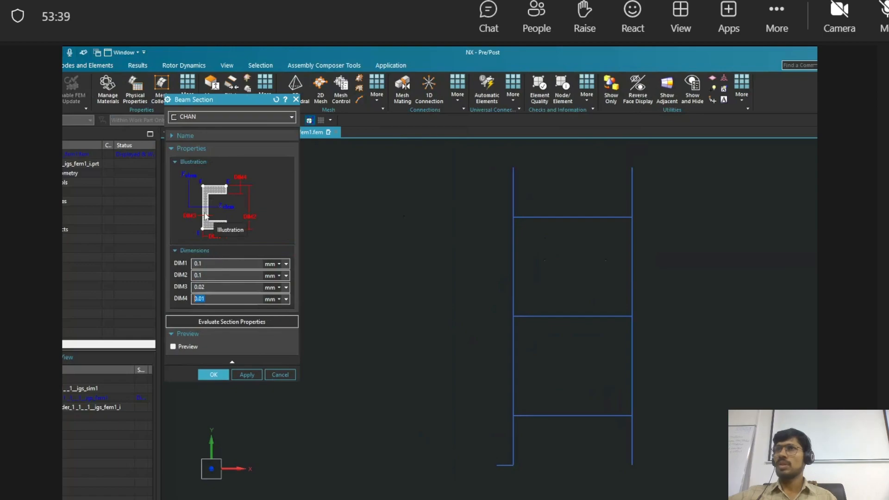
Set the channel section's dimensions to DIM1 40 mm, DIM2 100 mm, DIM3 10 mm and DIM4 10 mm
click(194, 263)
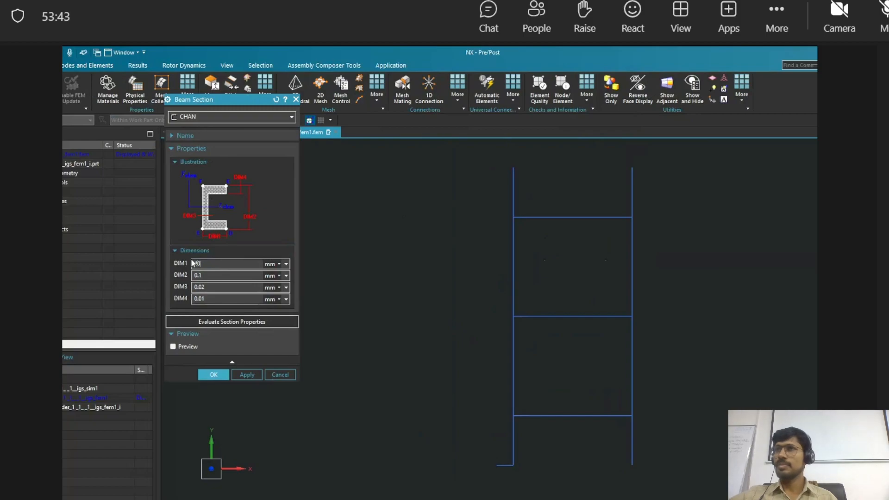
drag(217, 275, 168, 275)
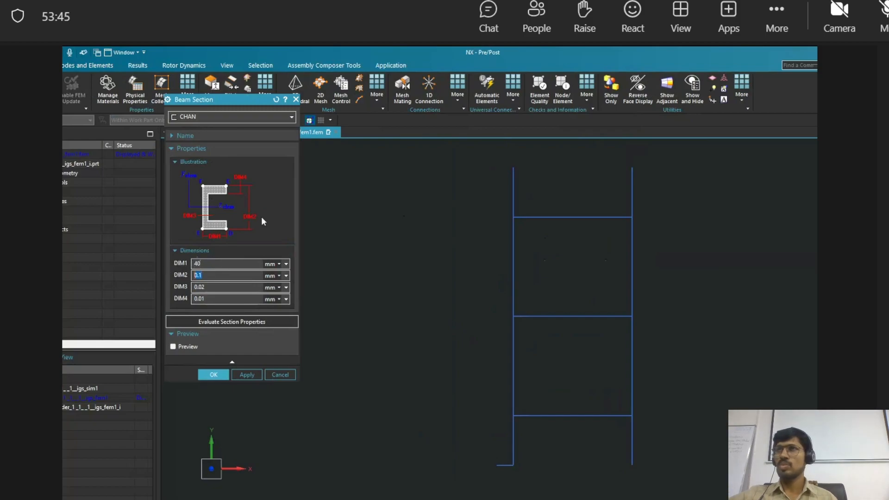
text(1000)
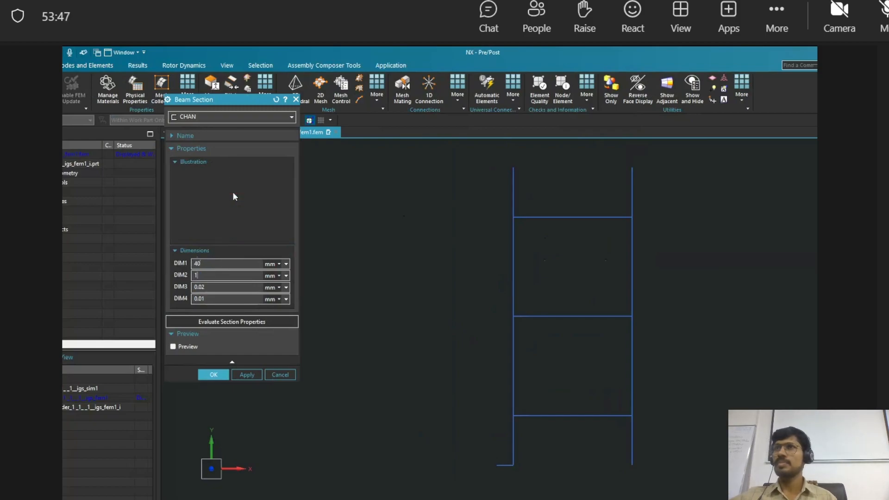
key(BackSpace)
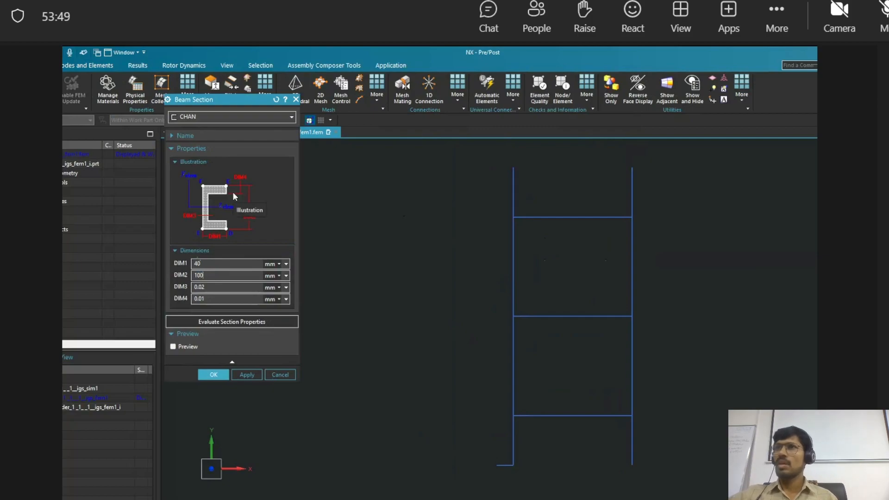
double_click(215, 287)
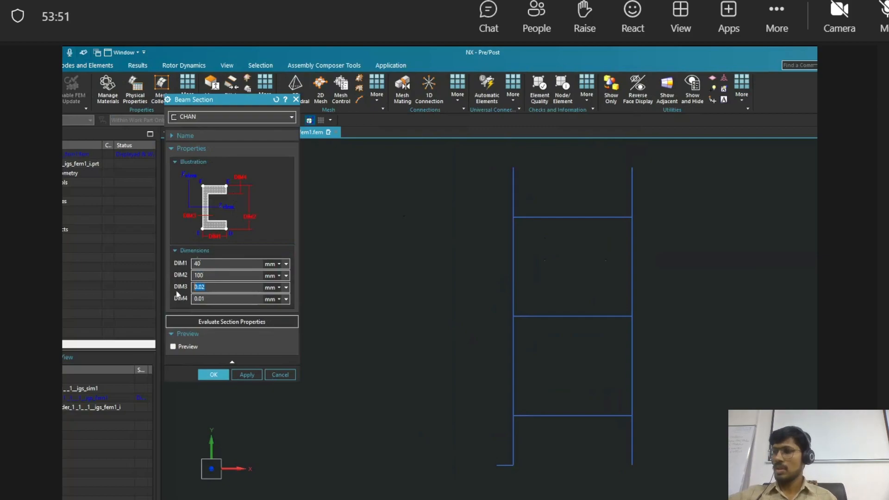
key(BackSpace)
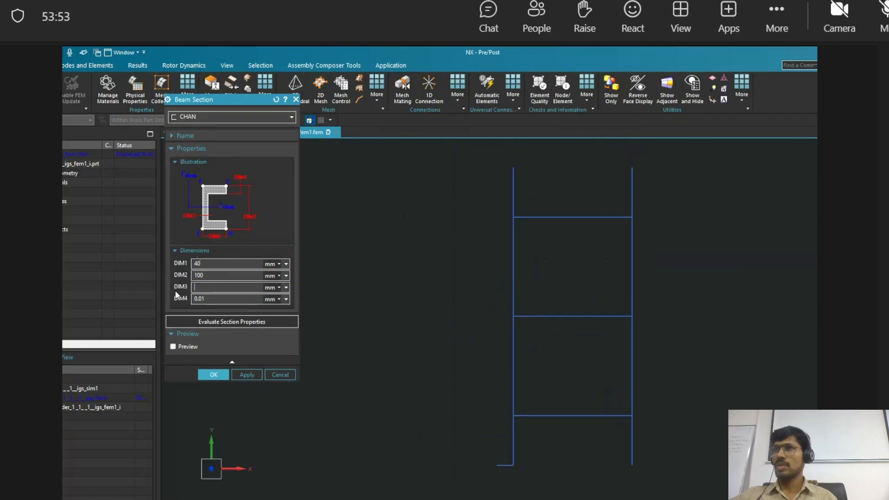
key(BackSpace)
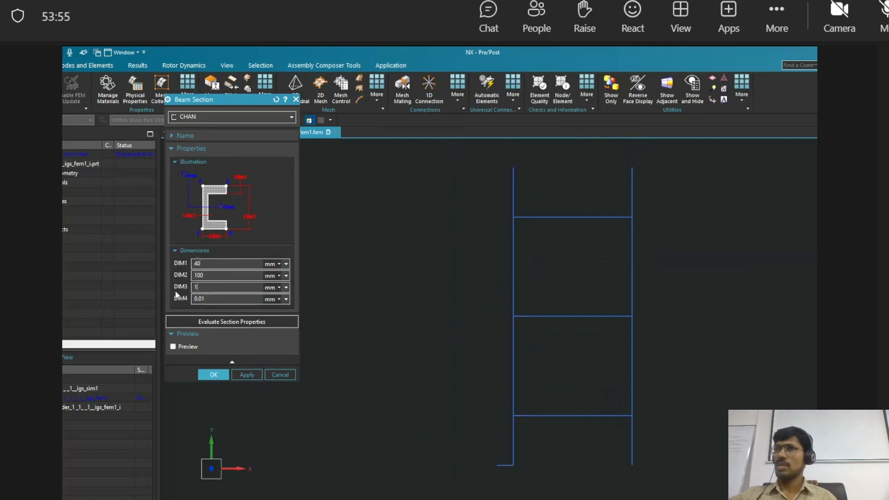
text(10)
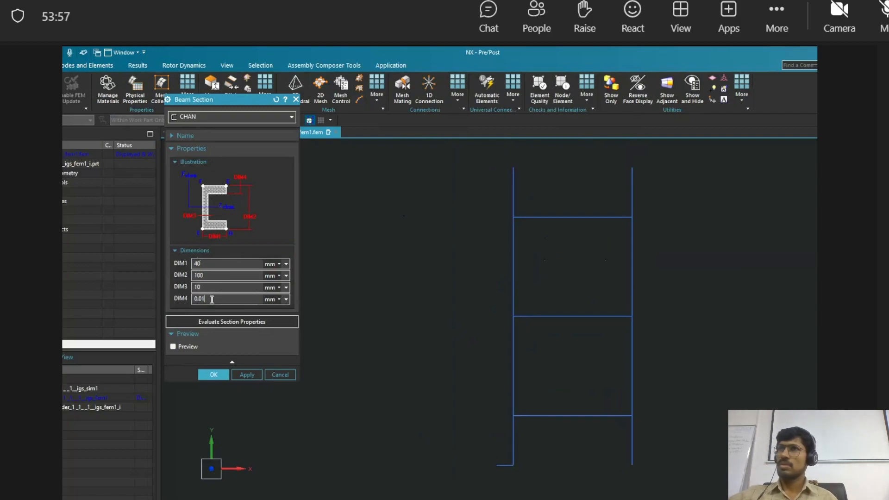
key(Tab)
text(10)
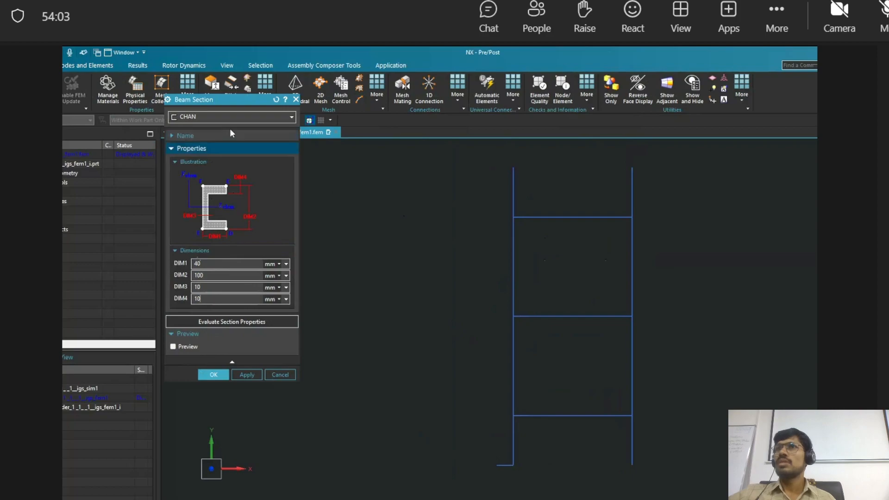
Preview the channel cross section and apply it to create the beam section
click(174, 347)
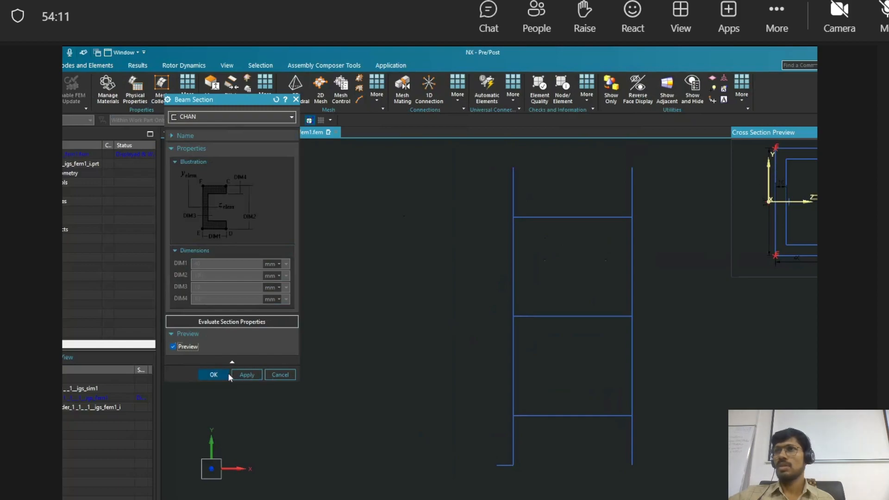
click(243, 376)
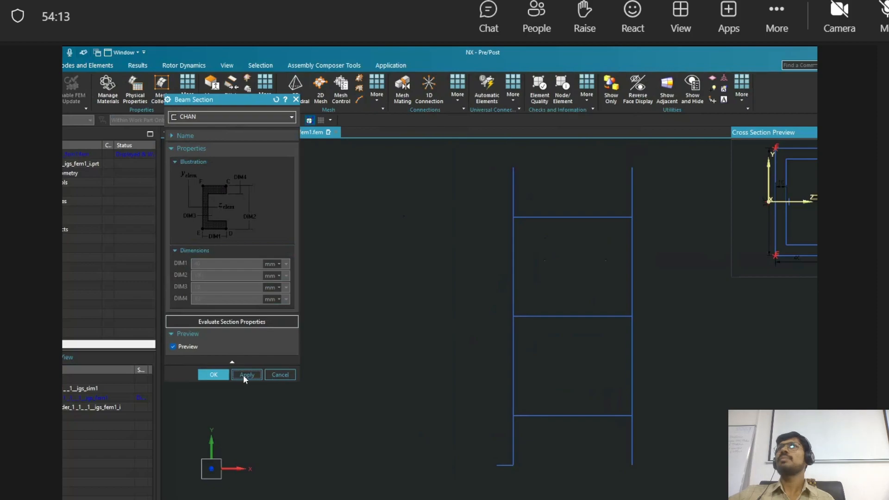
click(243, 374)
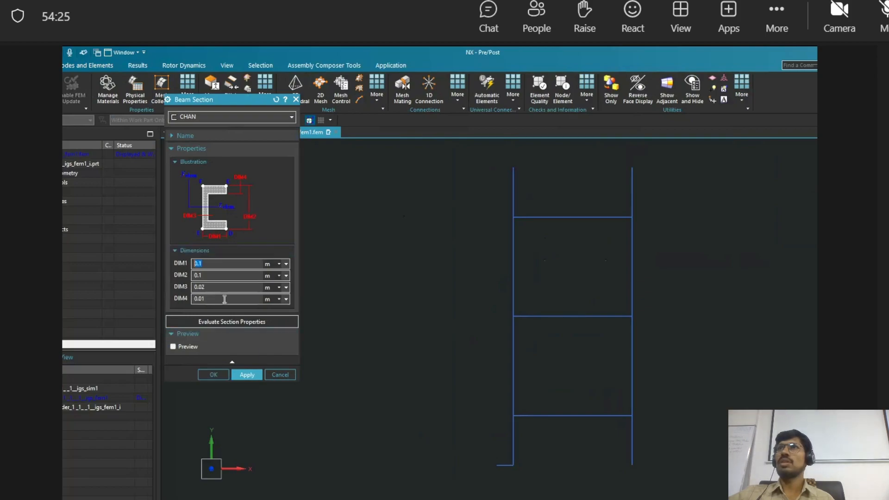
Finish defining beam sections and use CHAN(1) as the fore section of the PBEAML property
scroll(231, 117, up, 4)
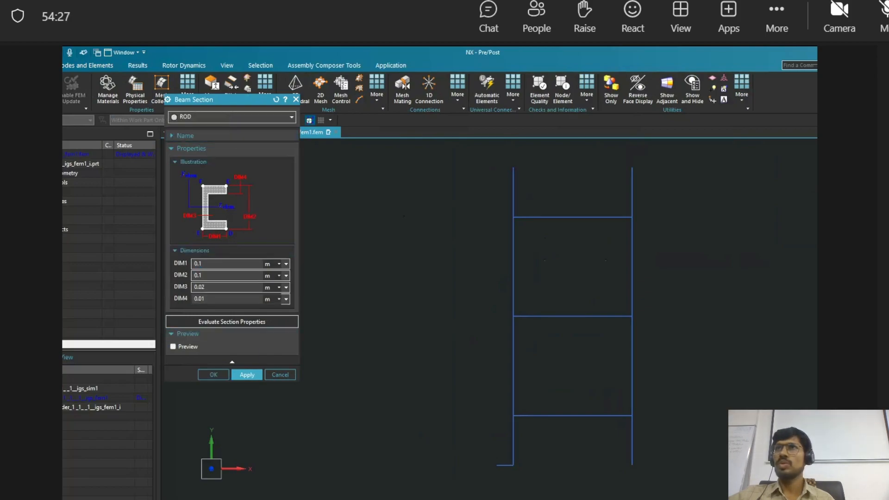
scroll(230, 117, down, 2)
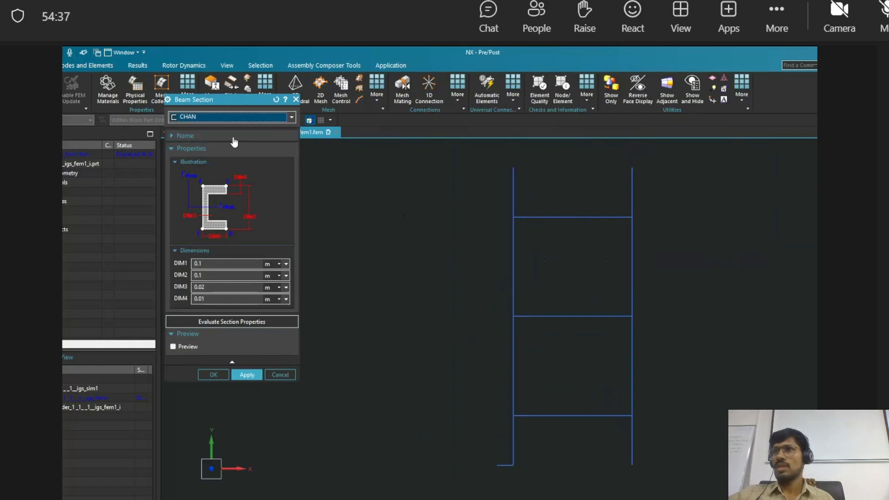
click(210, 374)
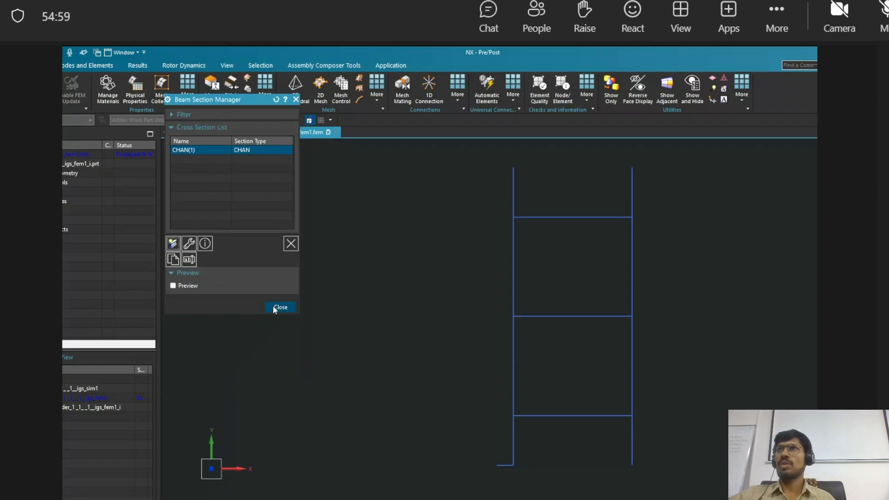
click(214, 153)
click(275, 307)
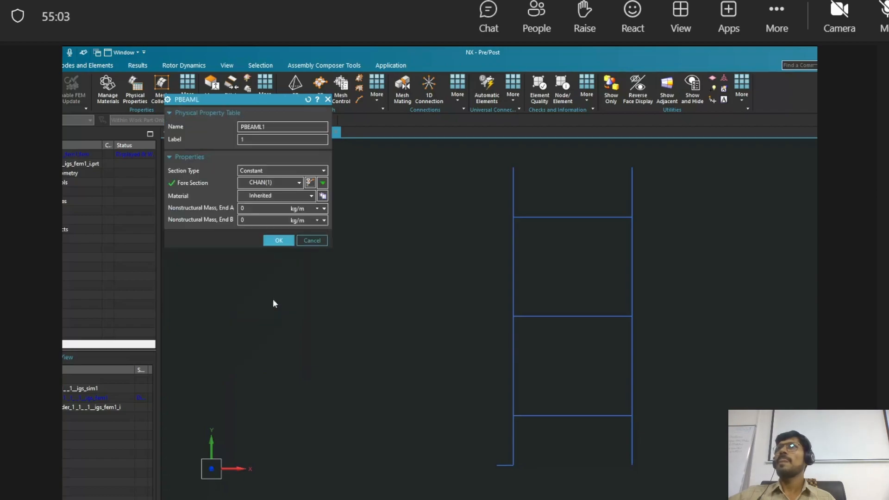
Name the PBEAML physical property CHAN_PROP
drag(268, 126, 220, 134)
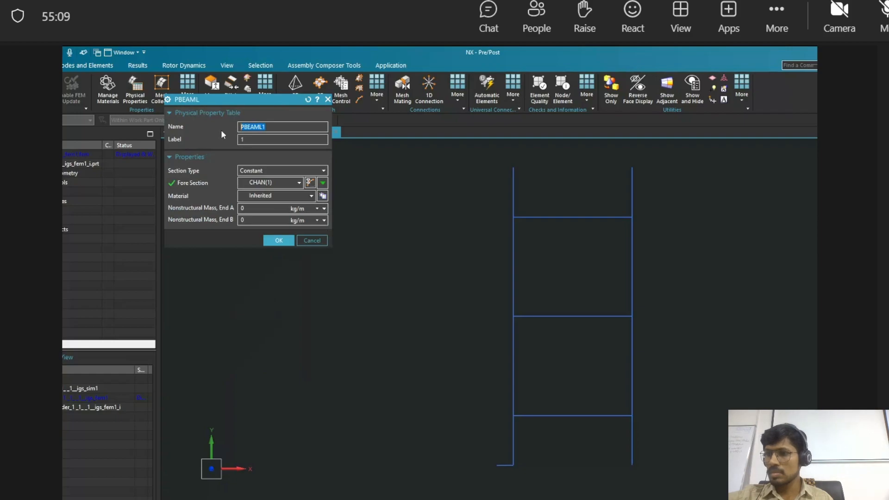
text(CHAN)
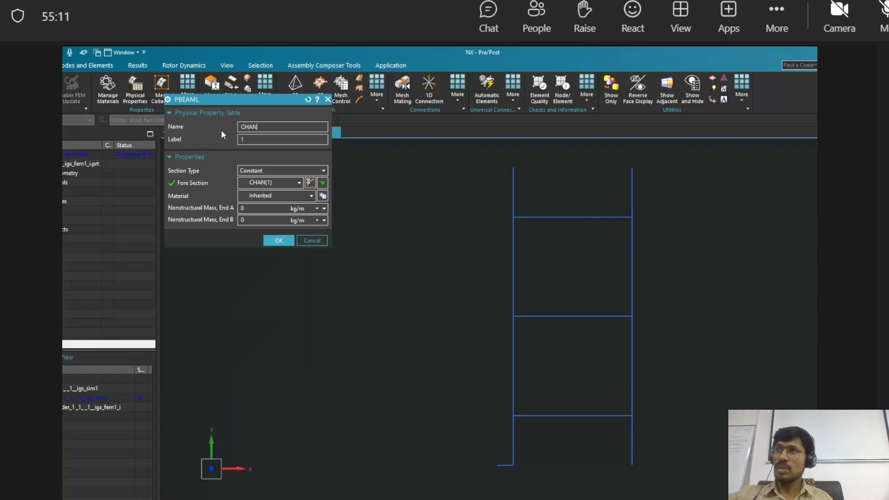
text(_)
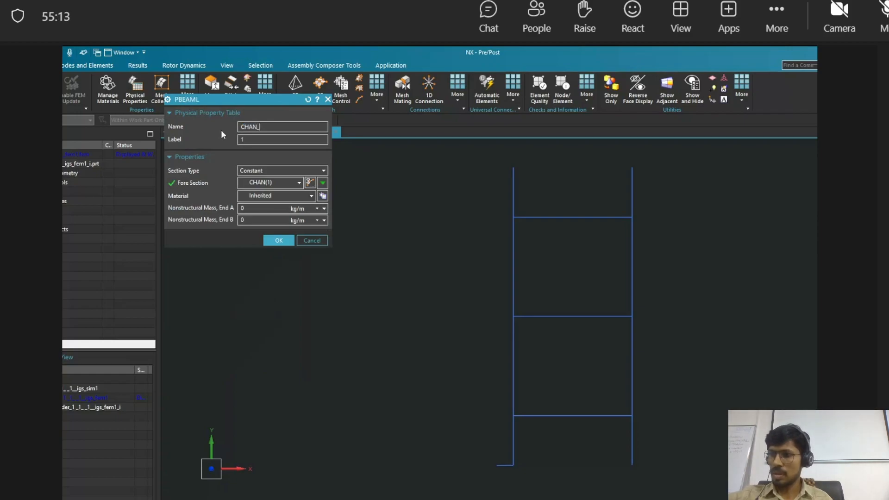
text(PROP)
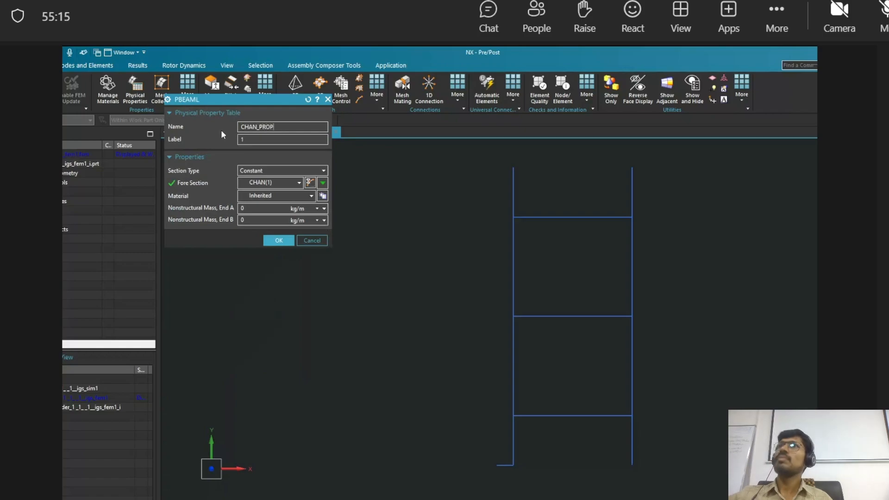
Assign Steel from the library materials to CHAN_PROP and confirm the physical property
click(320, 196)
scroll(183, 321, down, 4)
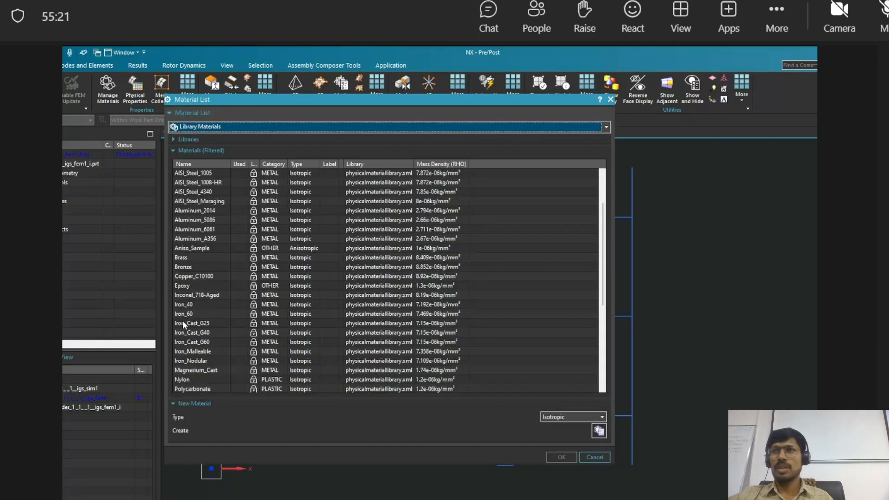
scroll(186, 323, down, 3)
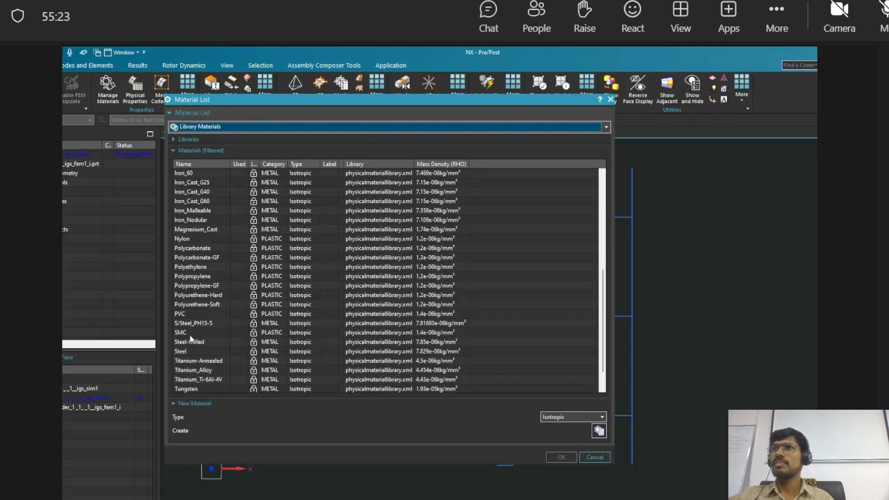
click(185, 351)
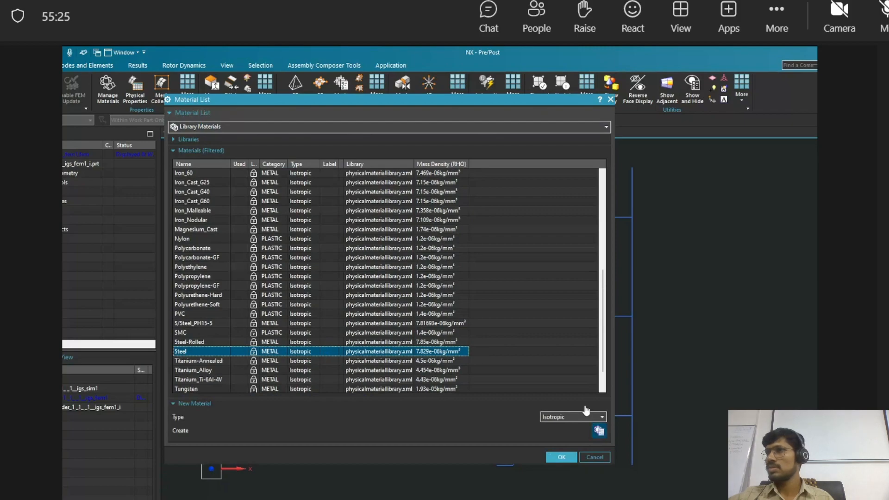
click(568, 458)
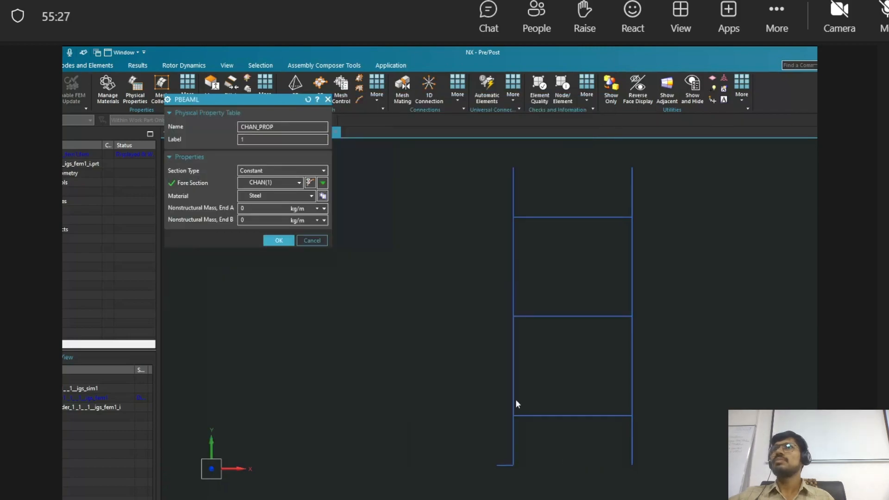
click(274, 238)
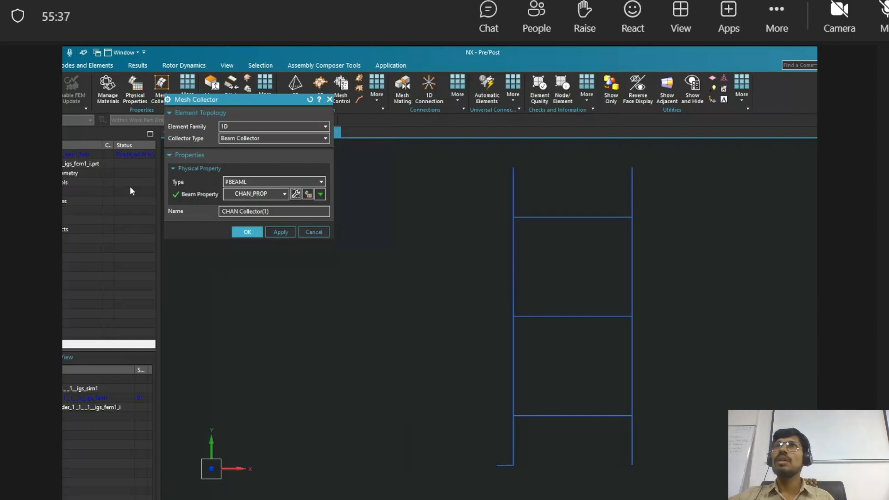
Widen the navigator's column and create the CHAN Collector(1) mesh collector with CHAN_PROP as its beam property
double_click(113, 144)
drag(102, 144, 134, 146)
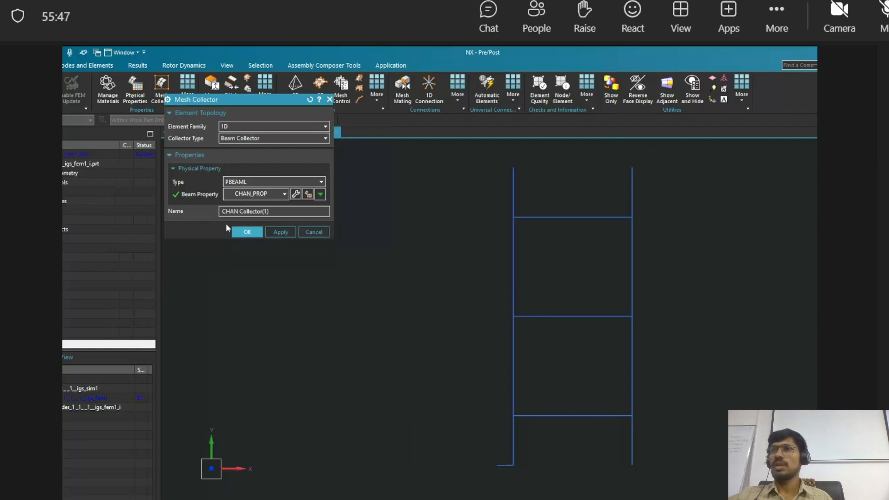
click(254, 232)
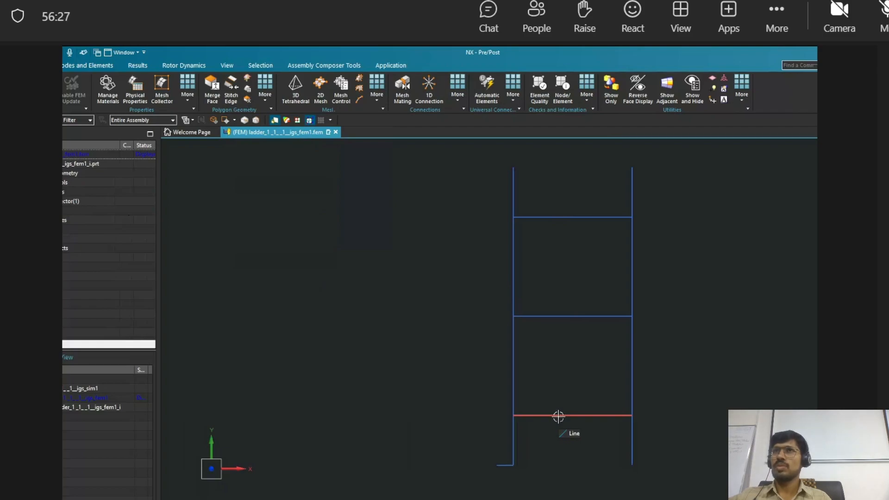
Start another 1D beam mesh collector and name it RUG Collector(1)
click(162, 95)
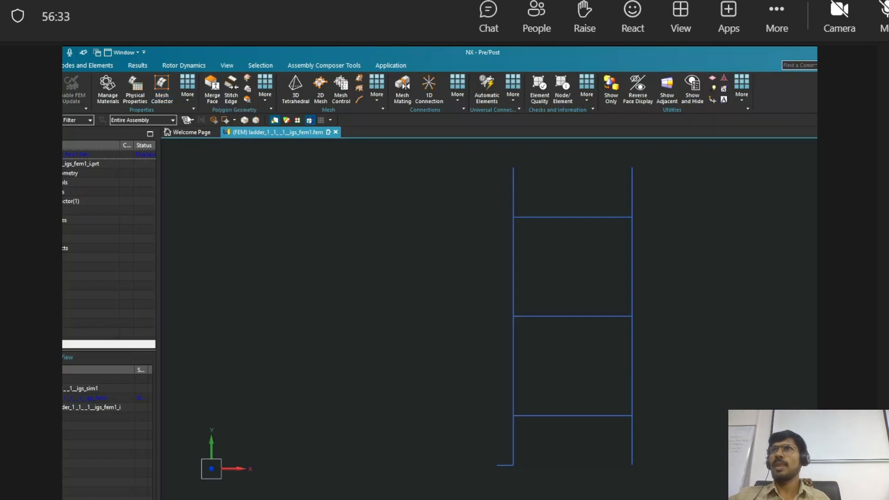
click(173, 100)
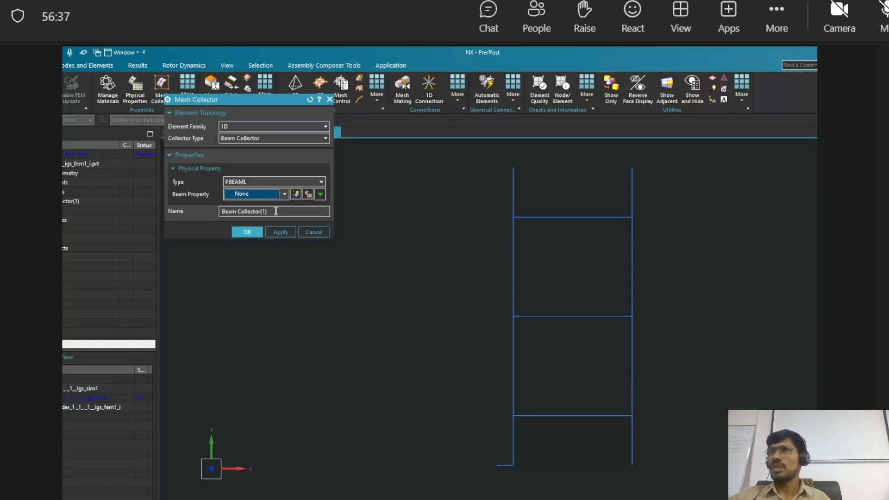
double_click(234, 212)
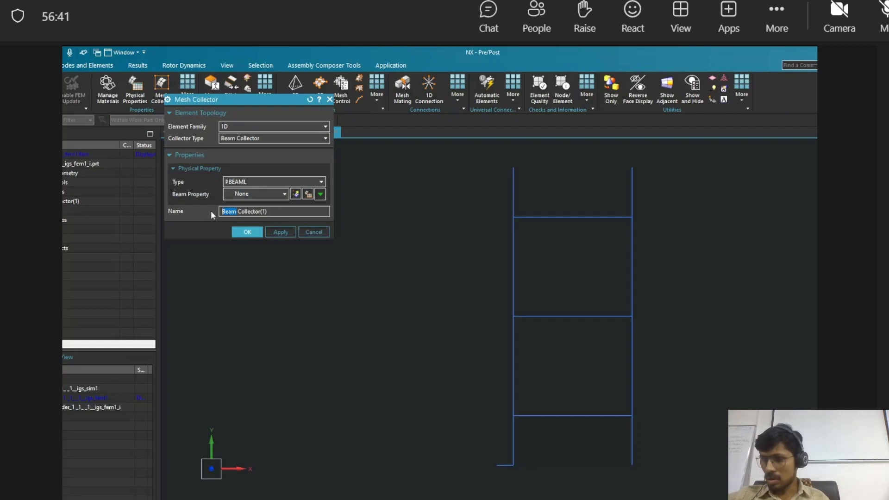
text(RUG)
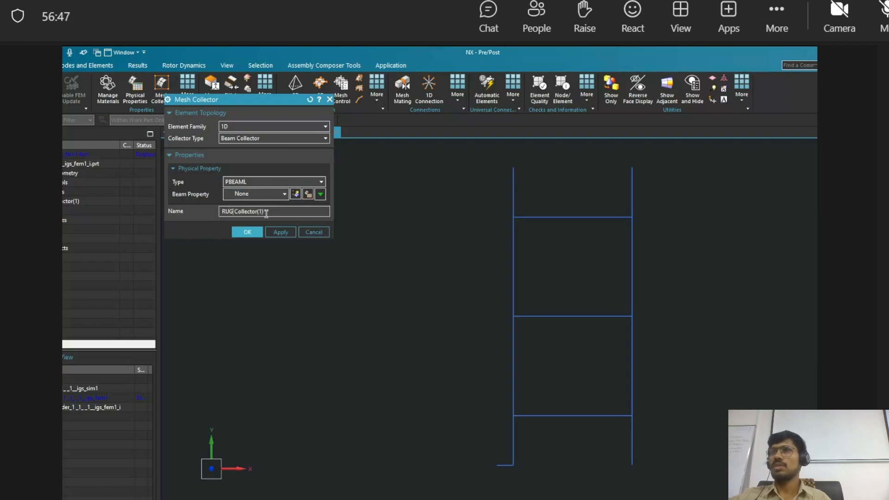
Start a new PBEAML physical property for the RUG collector and name it RUG_PROP
click(297, 194)
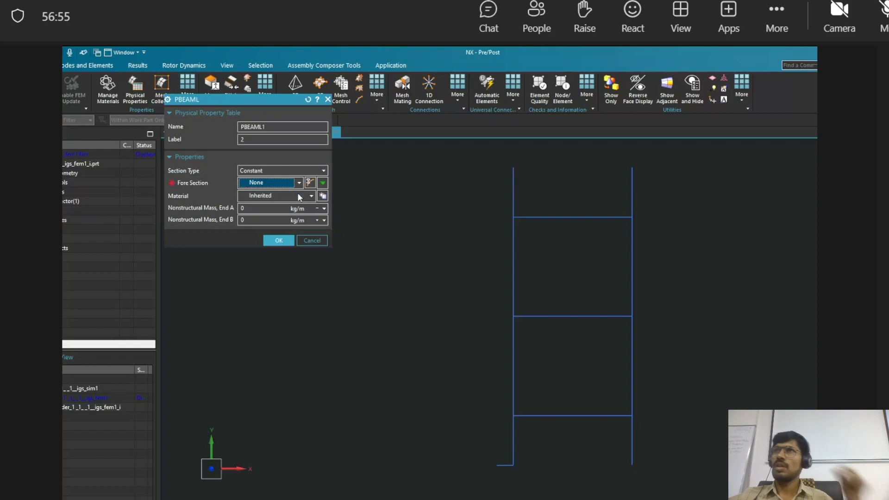
double_click(268, 126)
text(RUG)
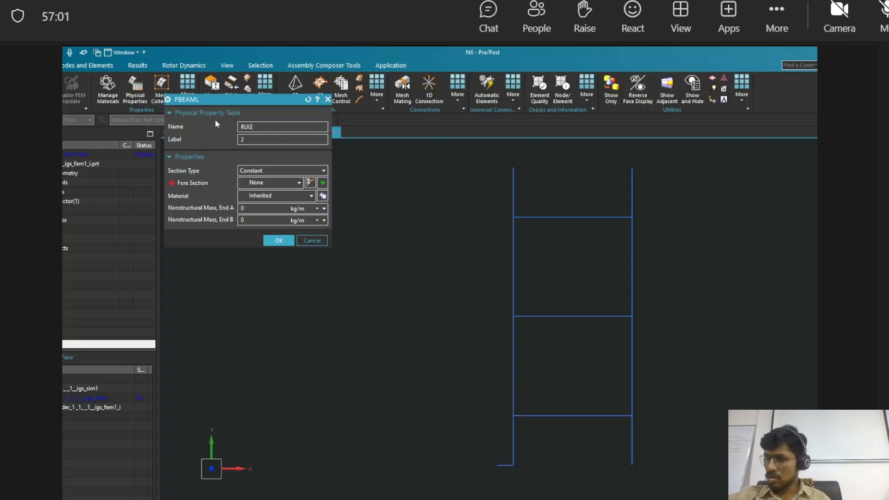
text(_PROP)
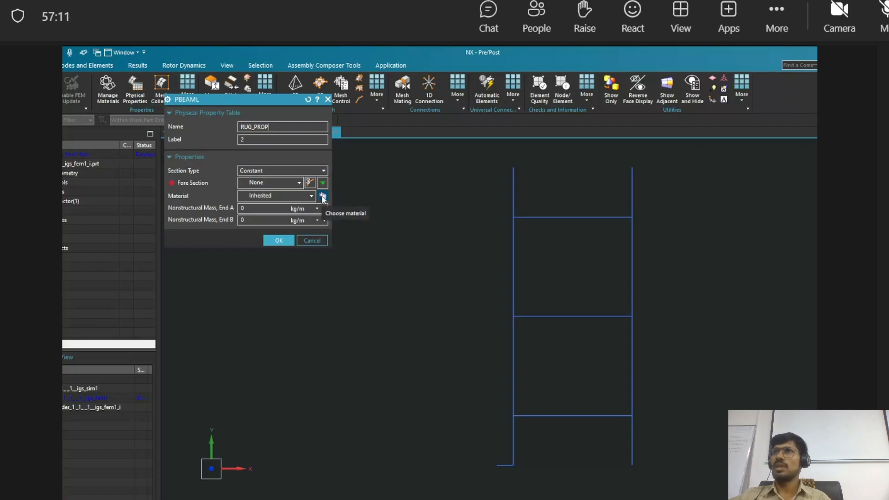
Begin a new beam section of type TUBE for the fore section of RUG_PROP
click(310, 183)
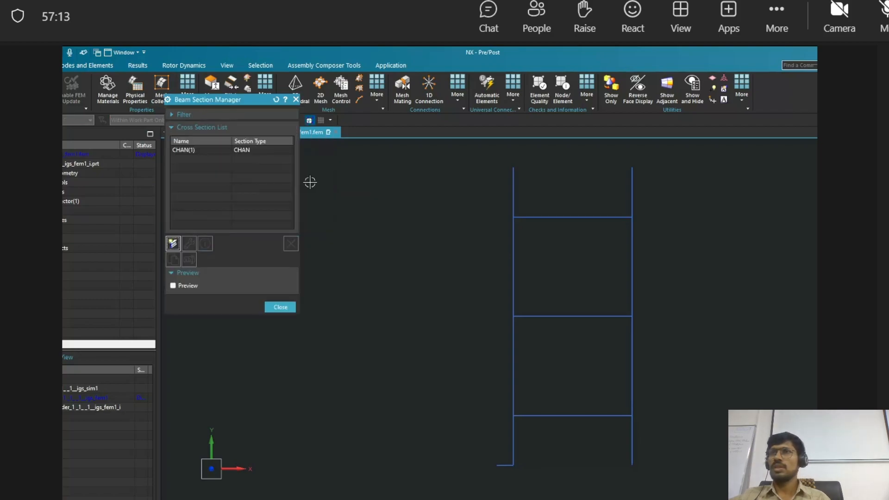
click(174, 244)
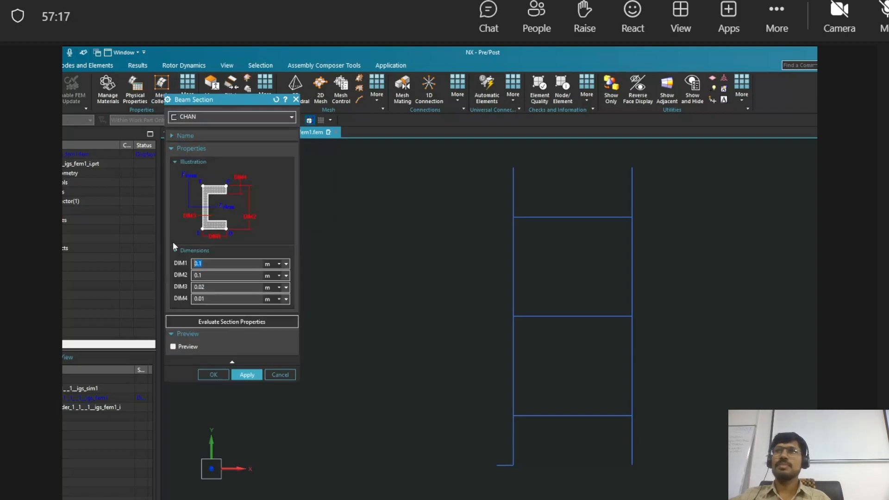
click(199, 114)
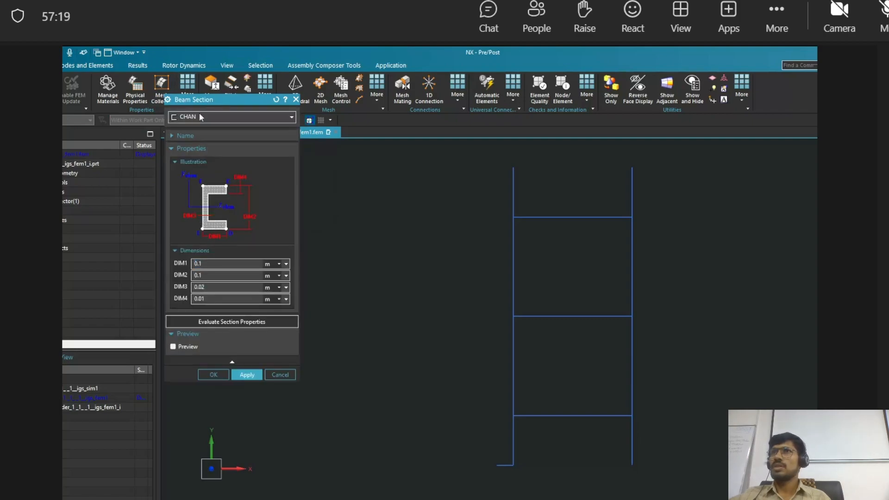
click(195, 138)
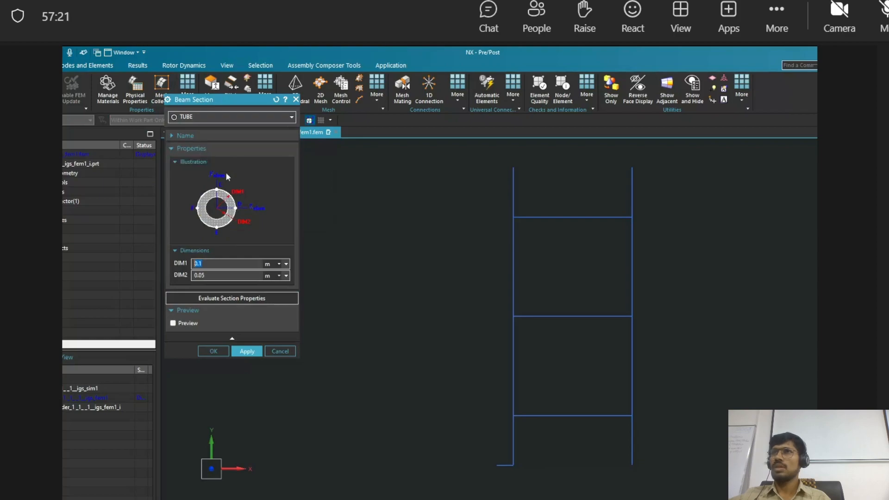
Switch the tube section's dimension units to mm and set DIM1 to 20 mm and DIM2 to 10 mm
click(280, 263)
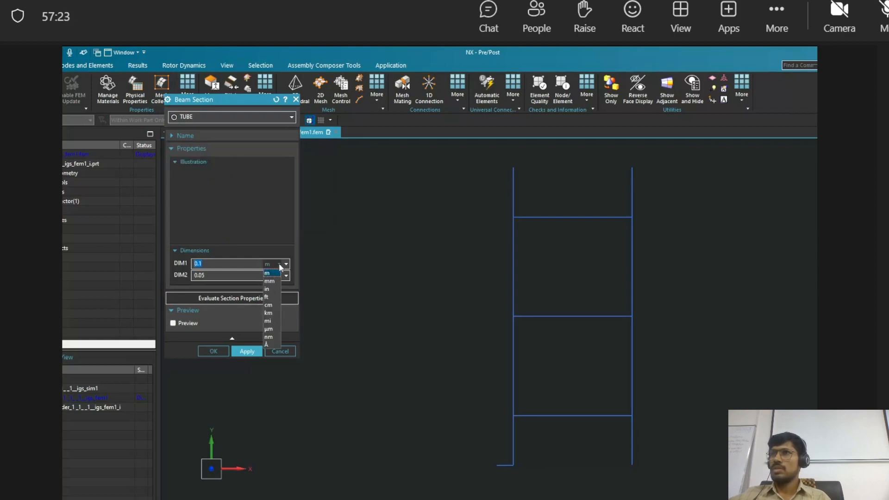
click(278, 277)
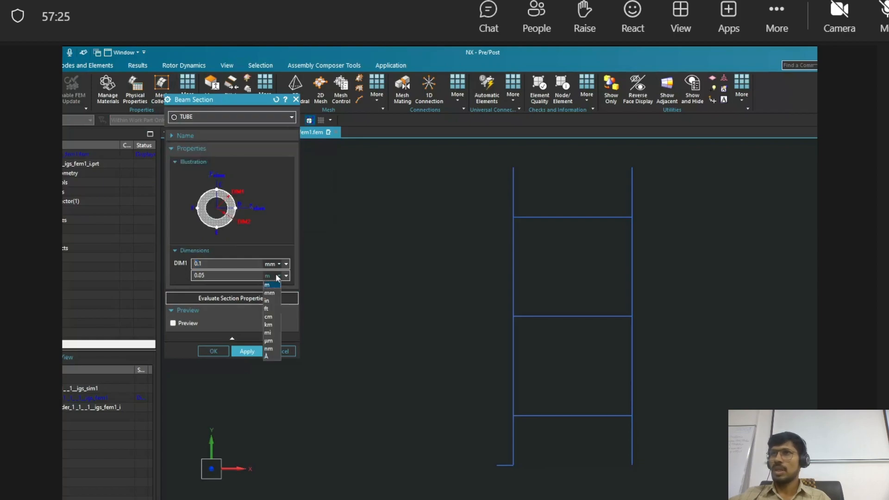
click(274, 293)
click(224, 264)
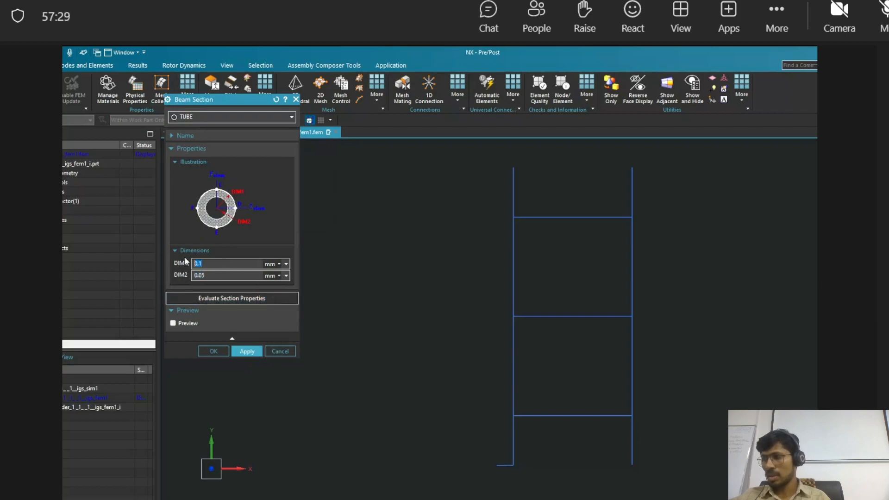
text(20)
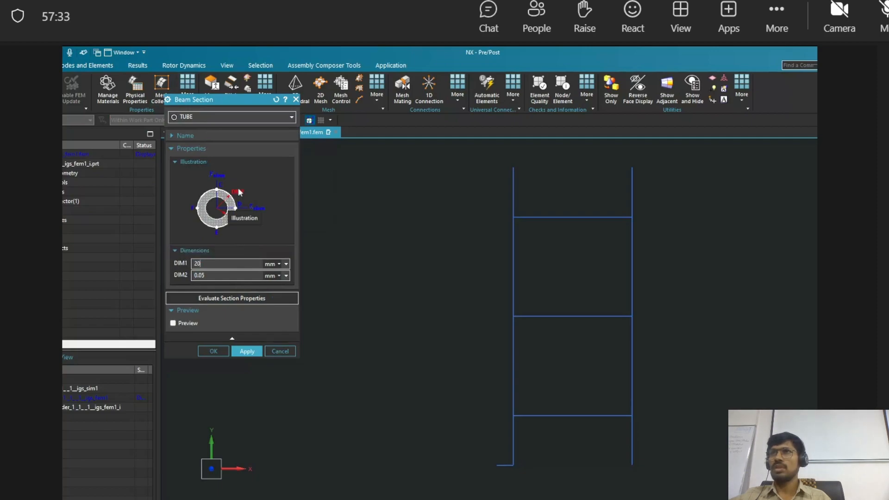
click(197, 276)
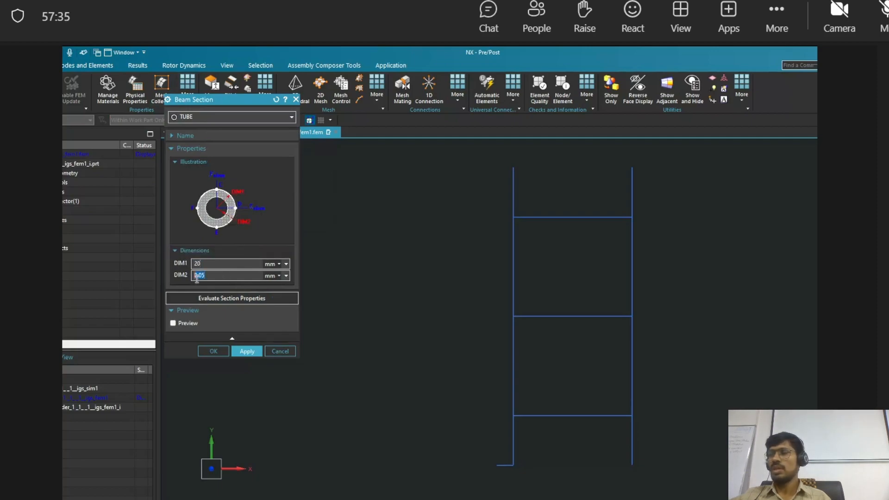
text(10)
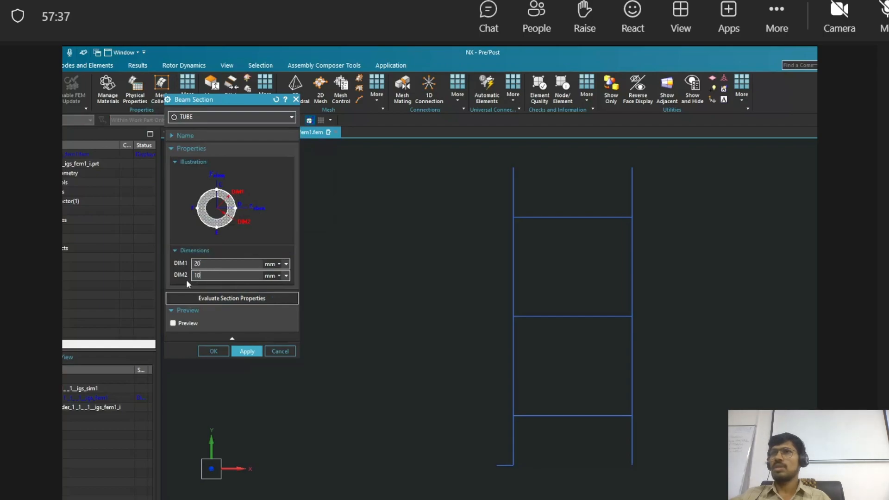
Accept the tube section and use it as the fore section of RUG_PROP
click(242, 350)
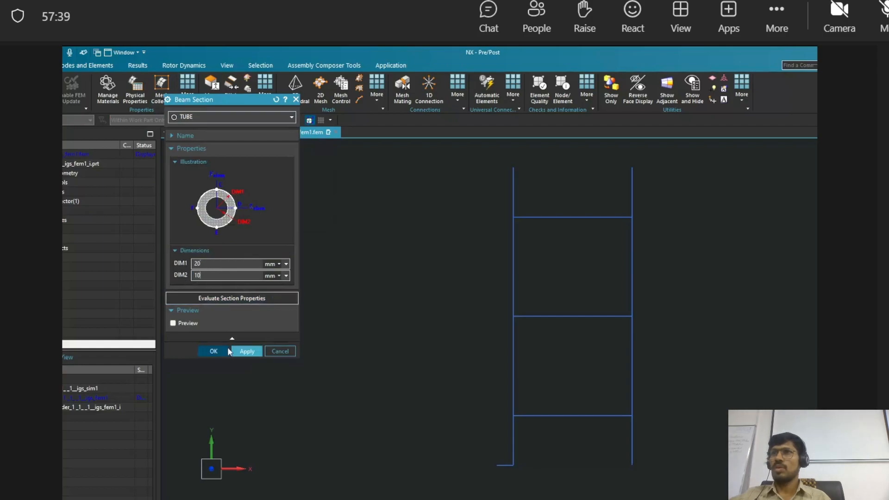
click(216, 351)
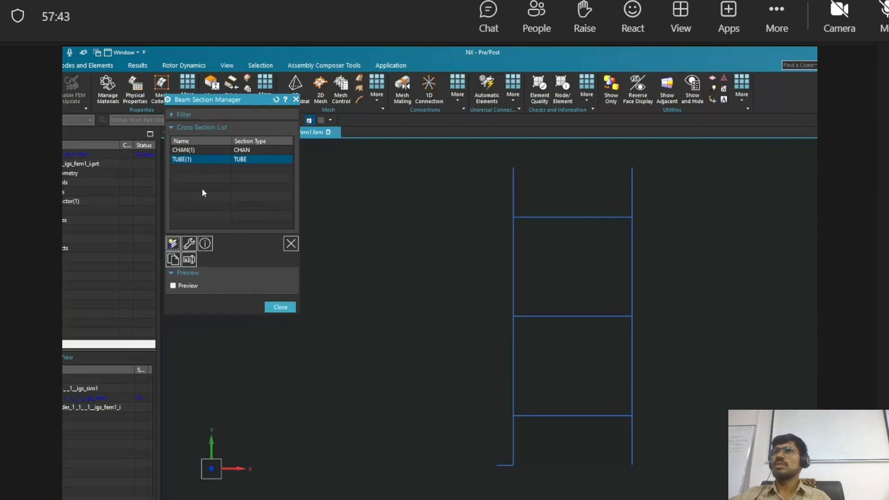
click(280, 307)
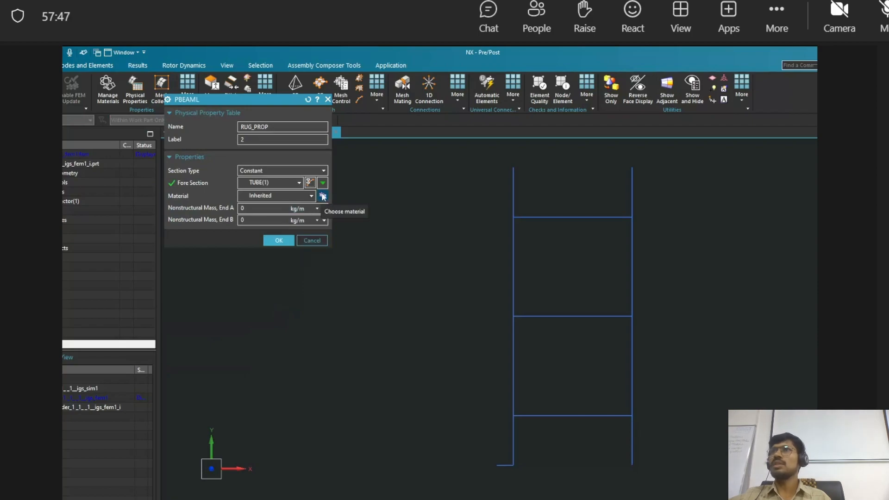
Assign the library material Steel to RUG_PROP and complete the RUG beam collector
click(322, 195)
scroll(193, 320, down, 5)
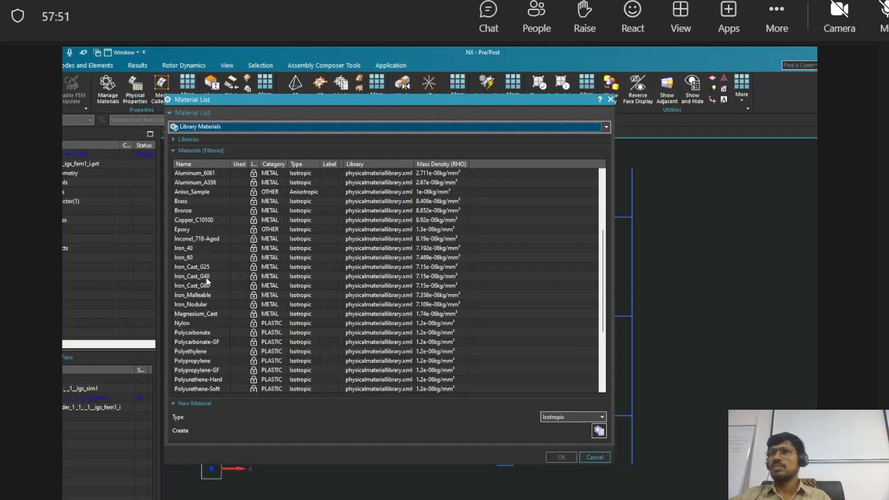
scroll(207, 281, down, 4)
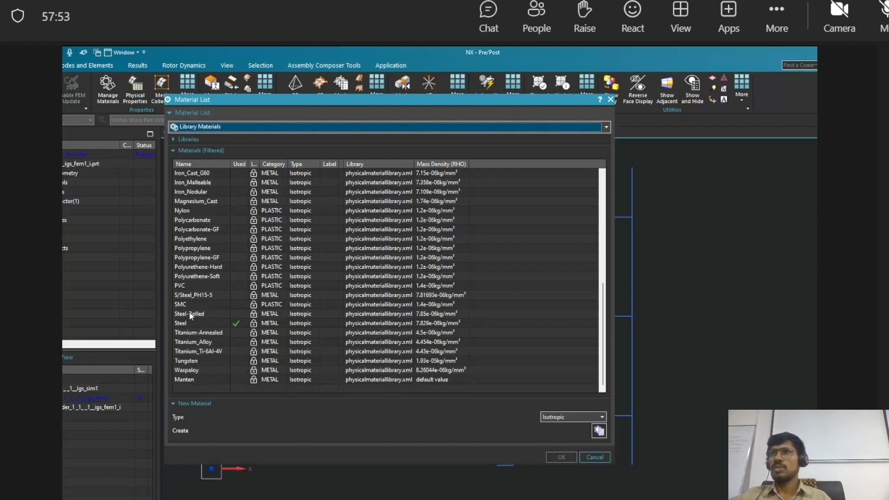
click(187, 323)
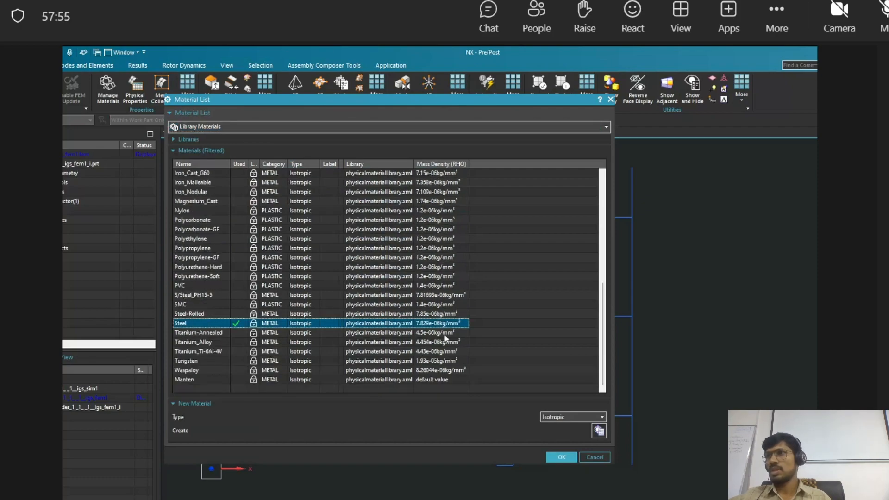
click(562, 457)
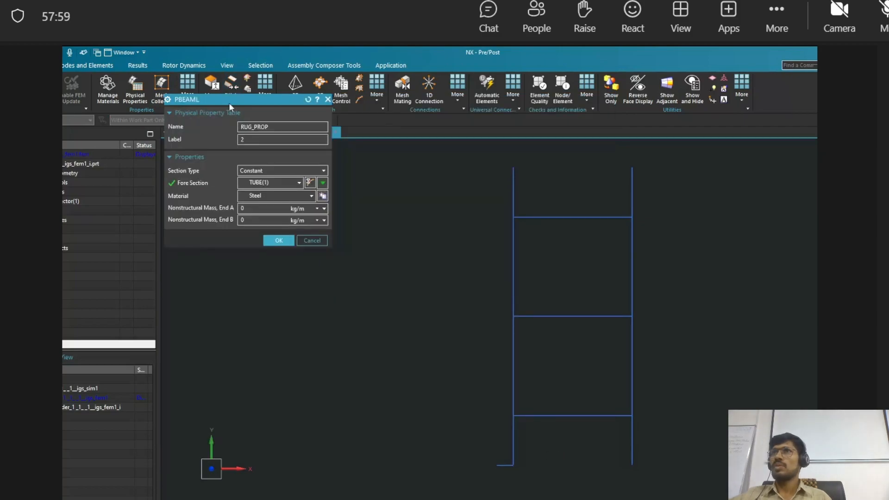
drag(227, 98, 250, 183)
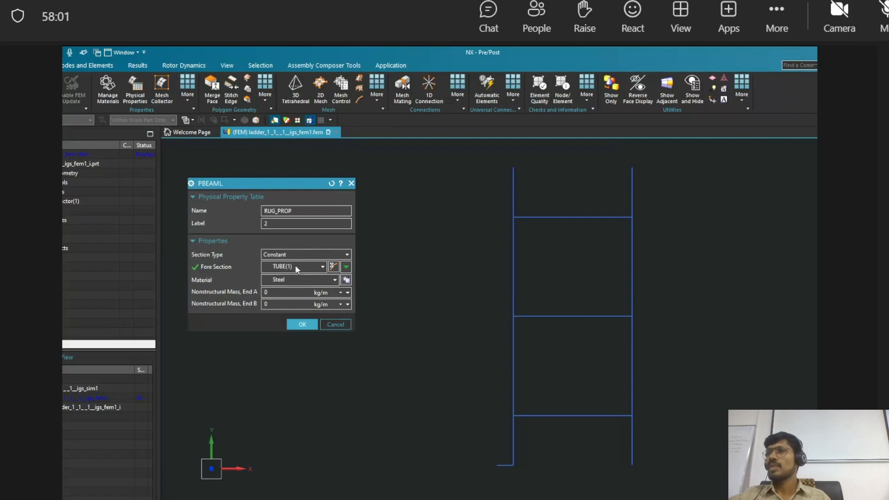
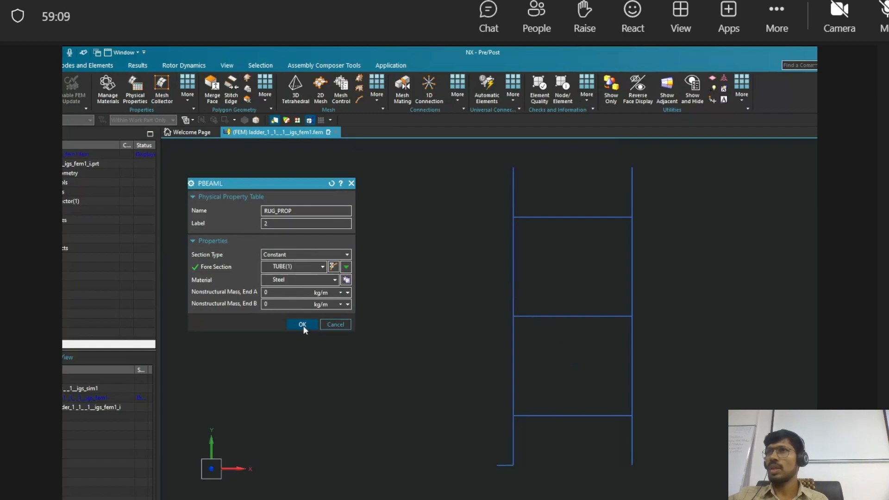
click(303, 325)
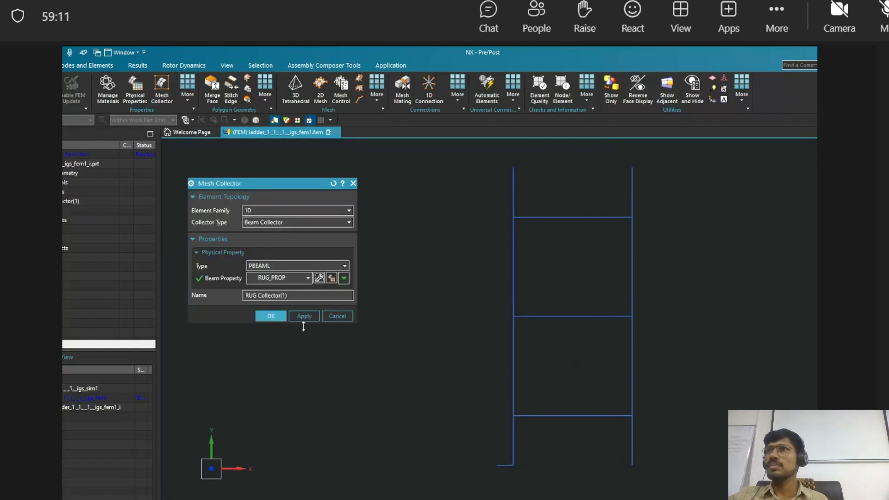
click(280, 315)
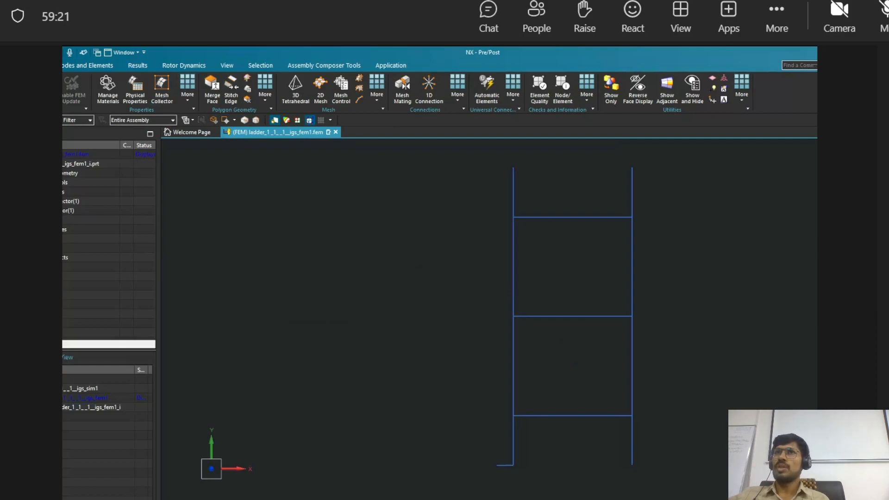
Start a 1D mesh on the four segments of the ladder's left rail with auto chain selection enabled
click(76, 201)
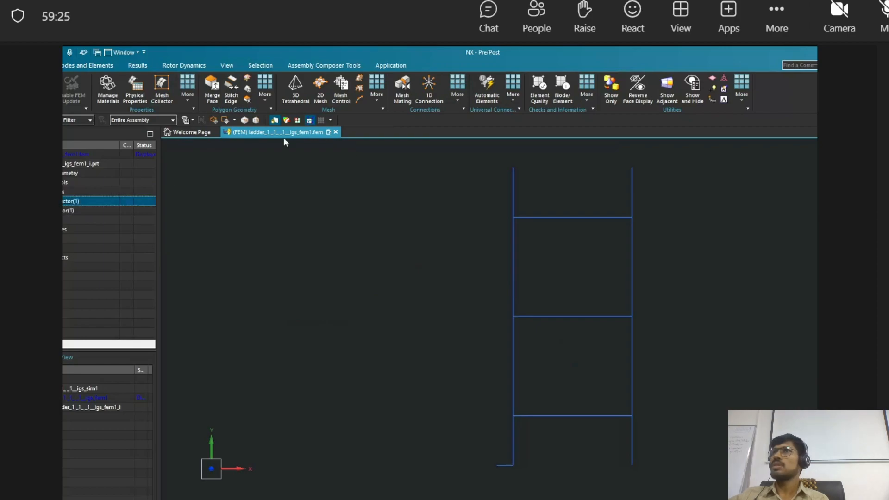
click(377, 99)
click(349, 107)
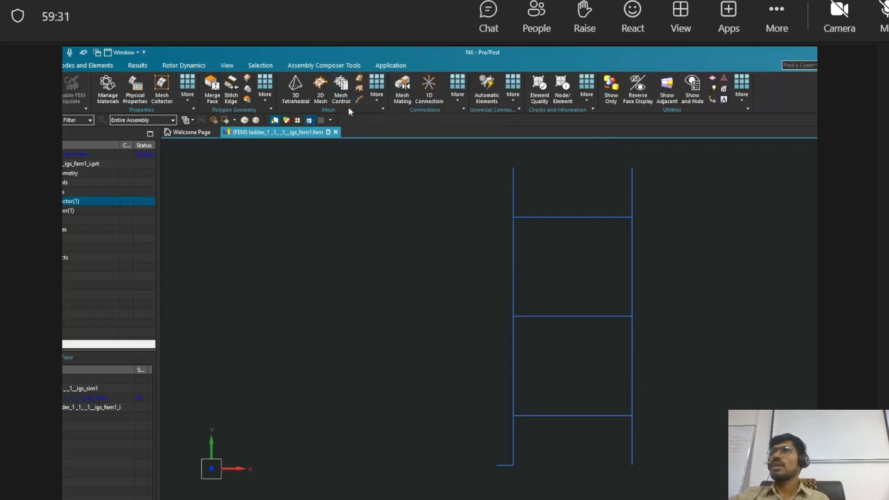
click(369, 101)
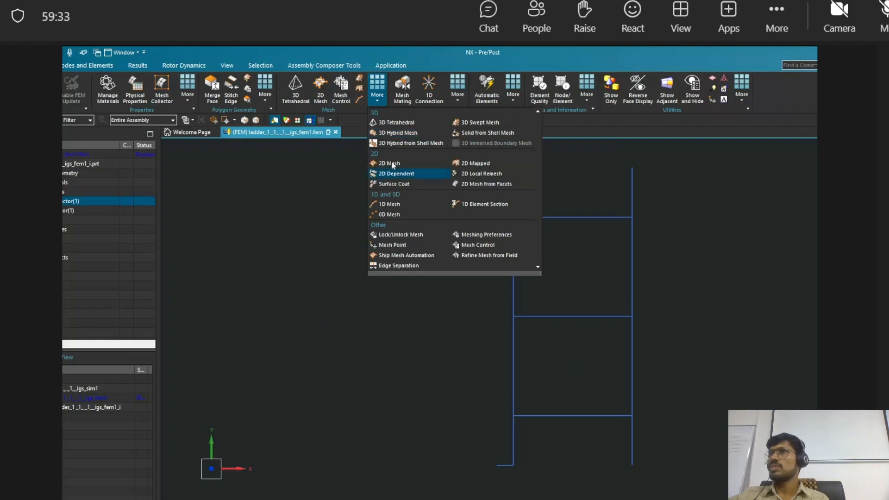
click(390, 204)
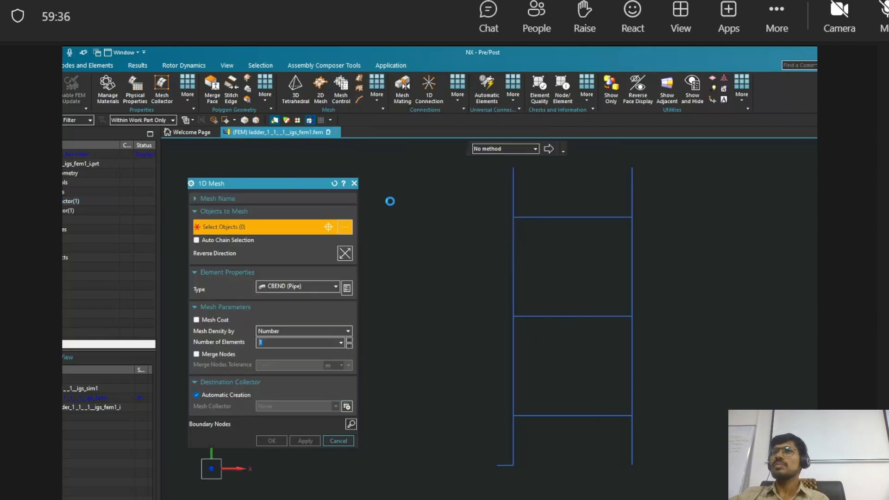
click(517, 187)
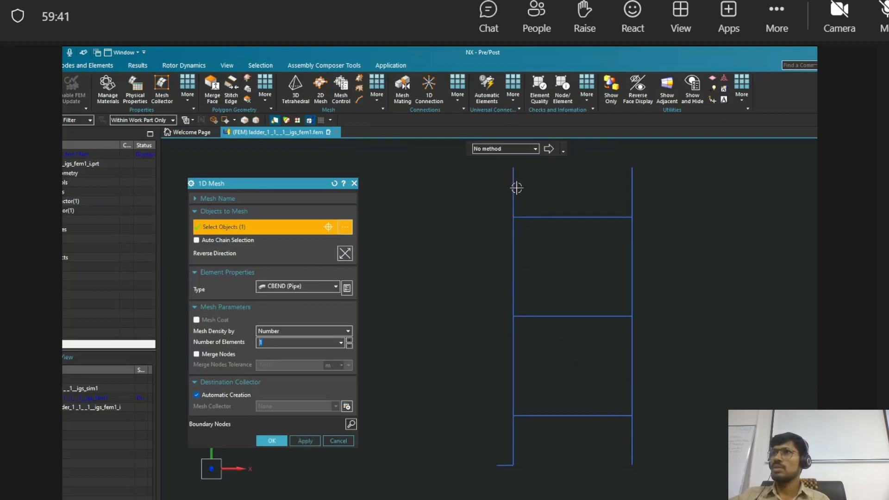
click(515, 252)
click(512, 345)
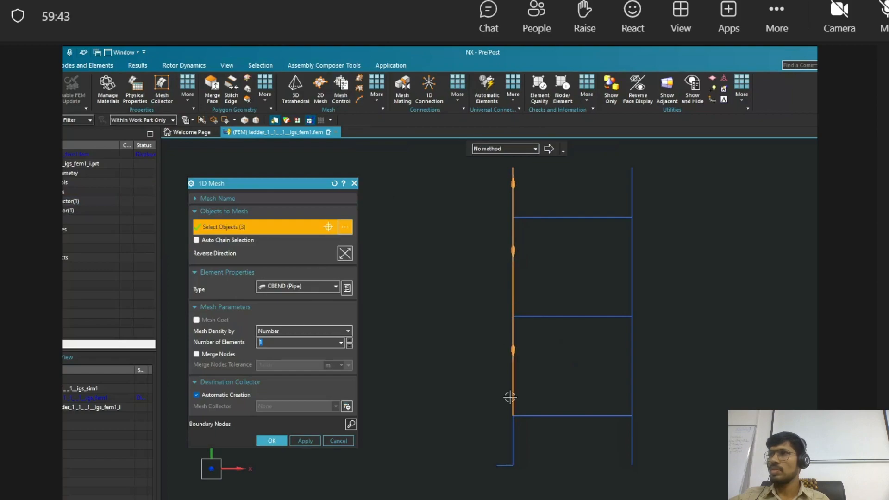
click(514, 436)
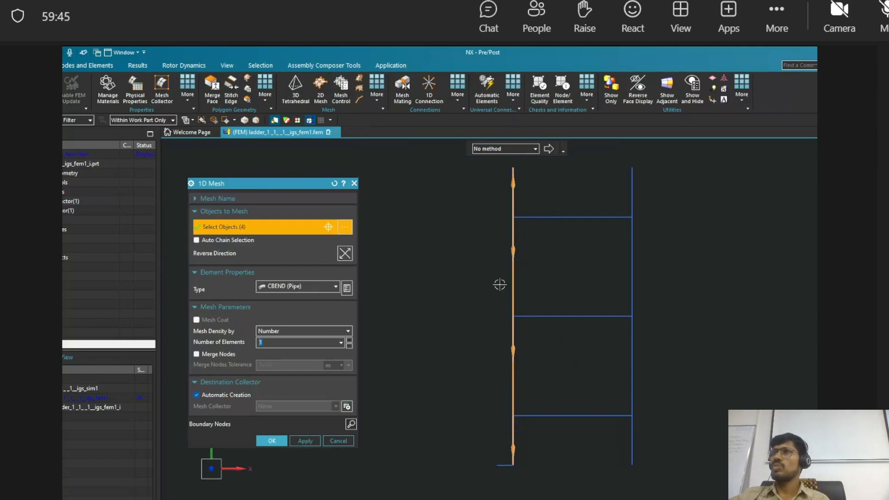
scroll(517, 194, up, 2)
scroll(516, 194, up, 1)
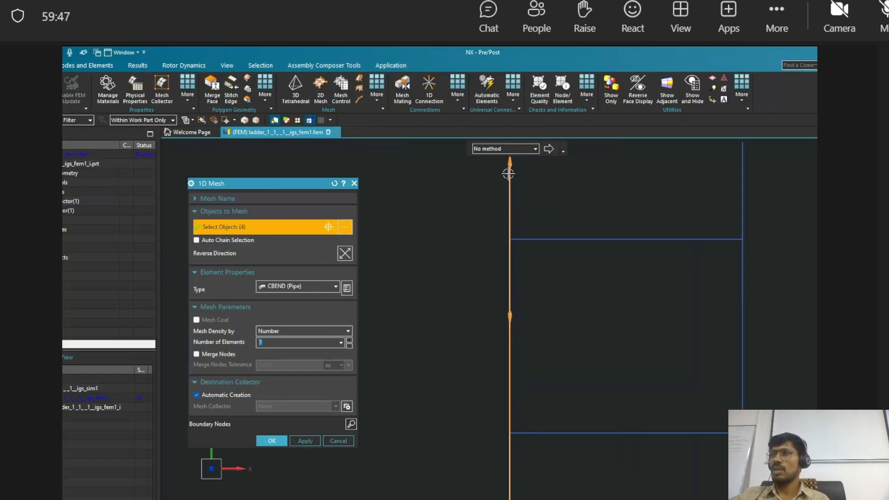
scroll(495, 234, down, 3)
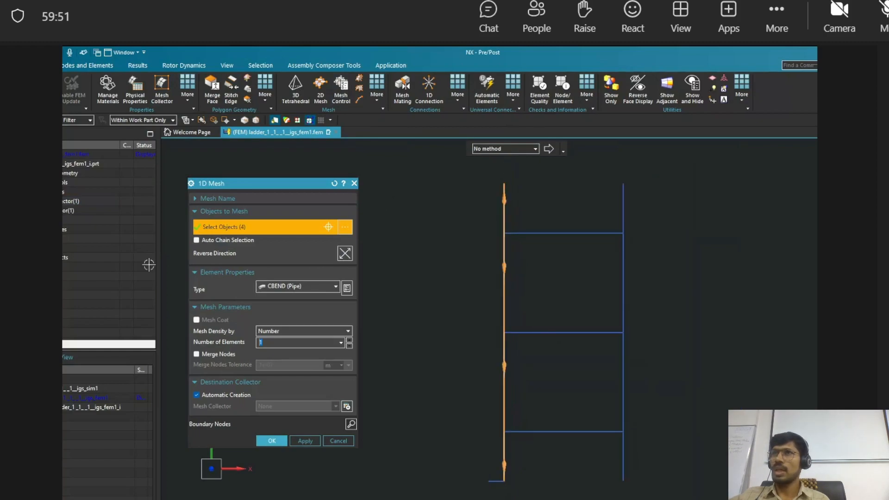
click(196, 240)
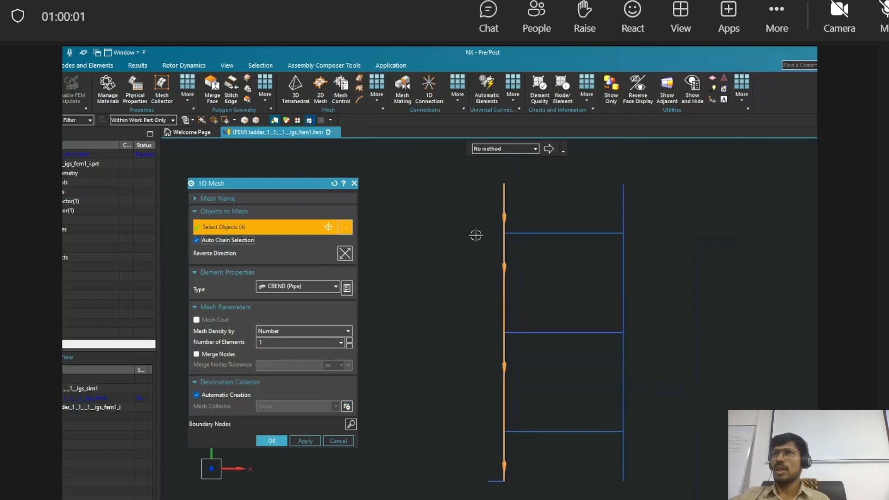
Mesh the left rail with CBEAM elements, one element per segment, into CHAN Collector(1) instead of an automatically created collector
click(336, 288)
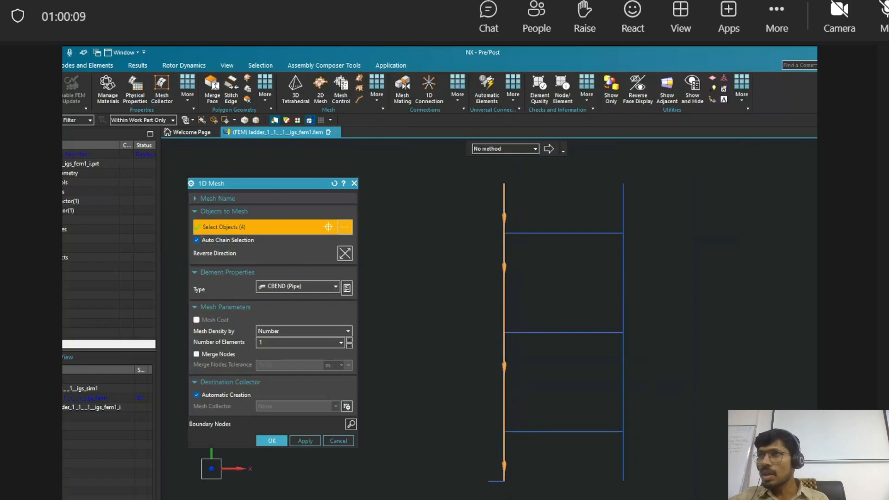
click(277, 286)
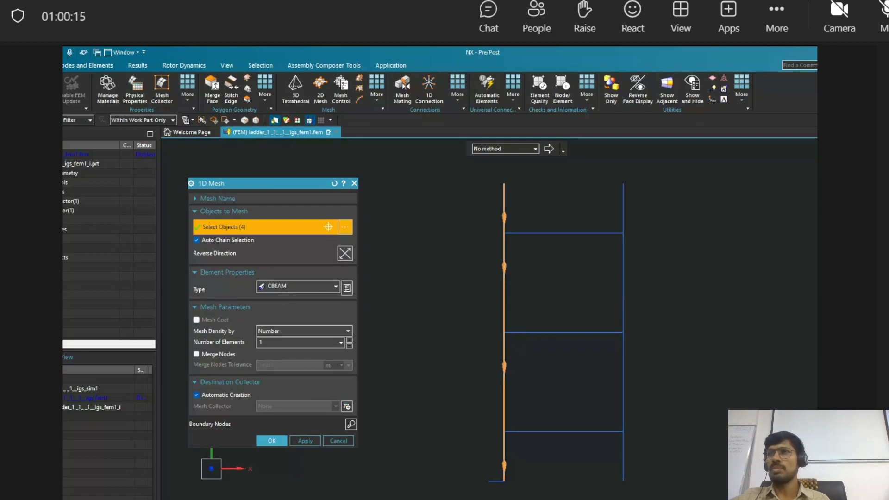
click(292, 298)
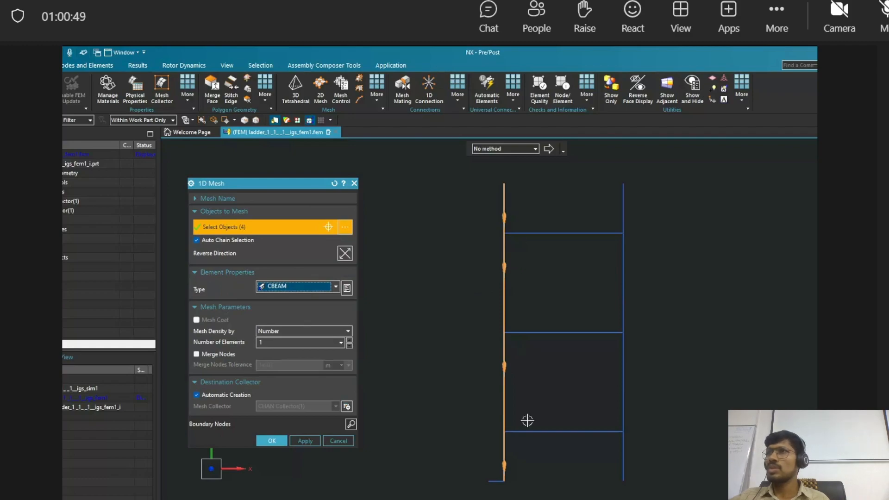
click(263, 342)
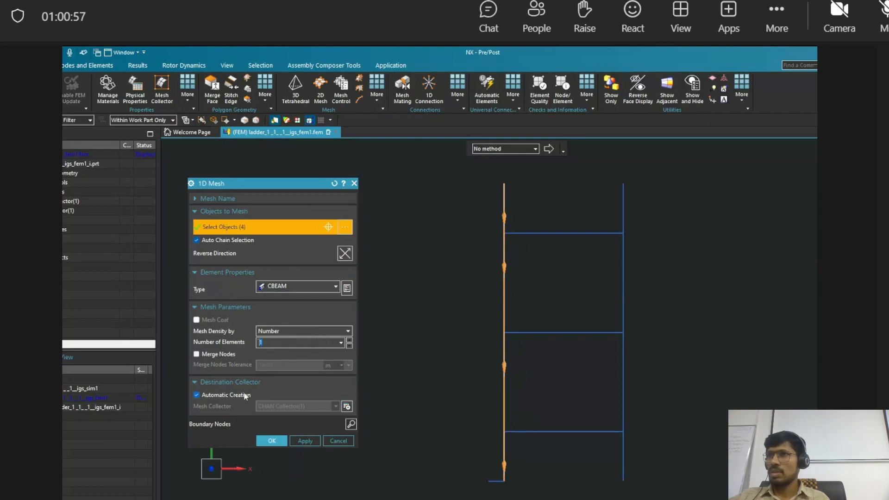
click(198, 395)
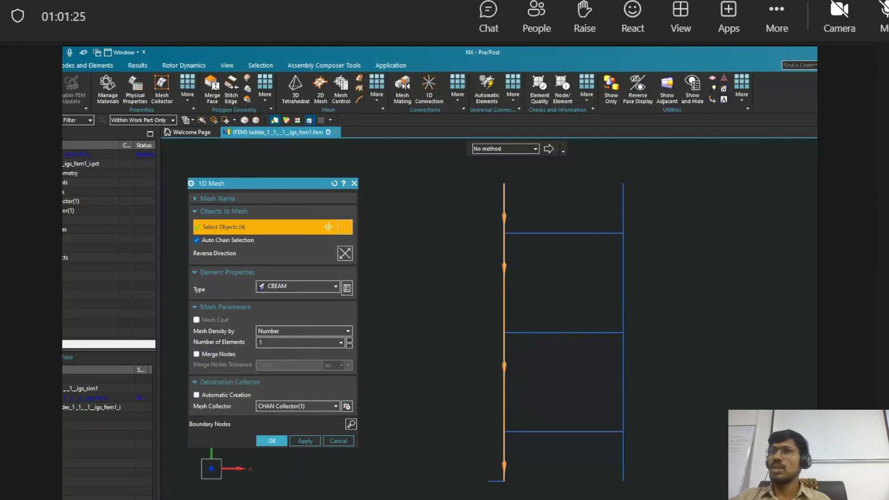
click(291, 408)
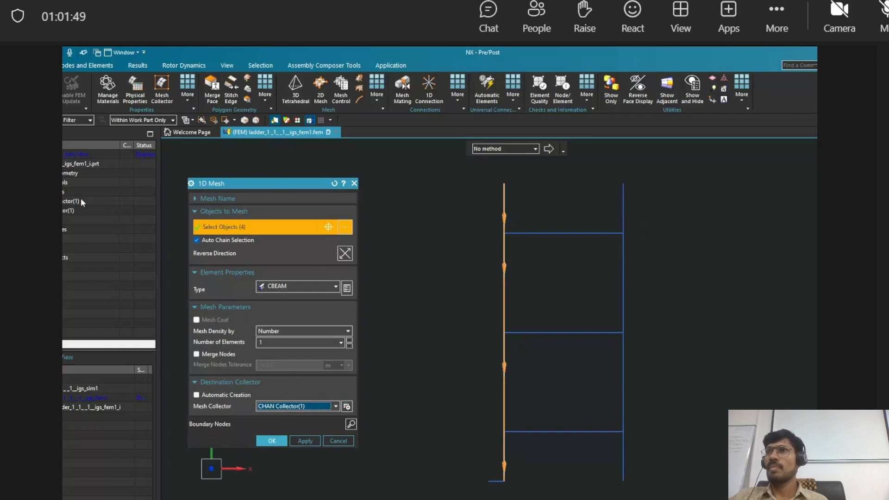
click(305, 440)
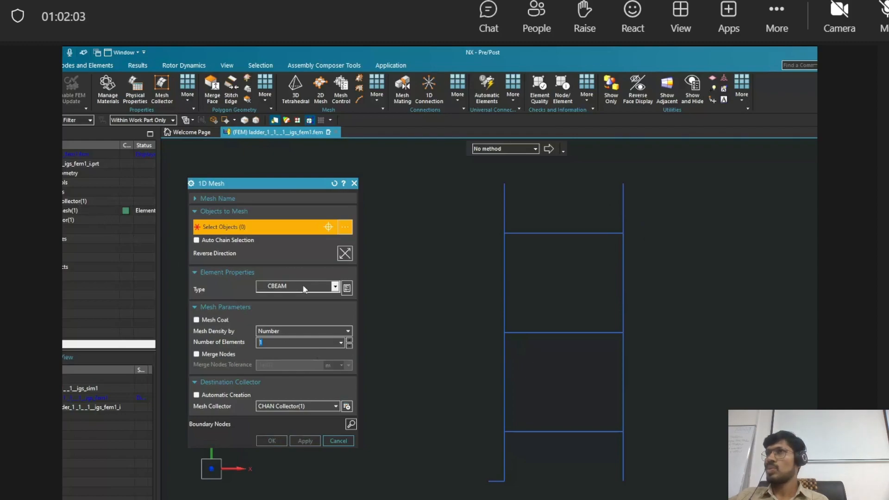
Select the four segments of the ladder's right rail for 1D meshing with auto chain selection enabled
click(624, 202)
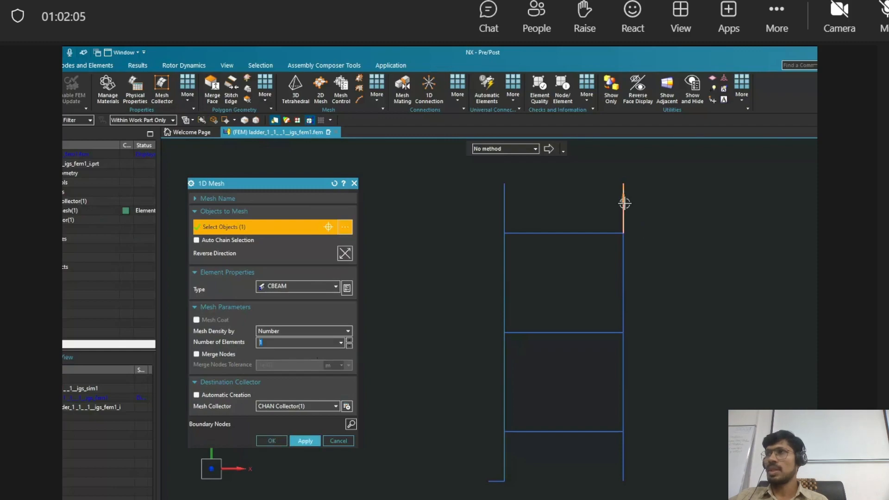
click(626, 266)
click(624, 353)
click(623, 460)
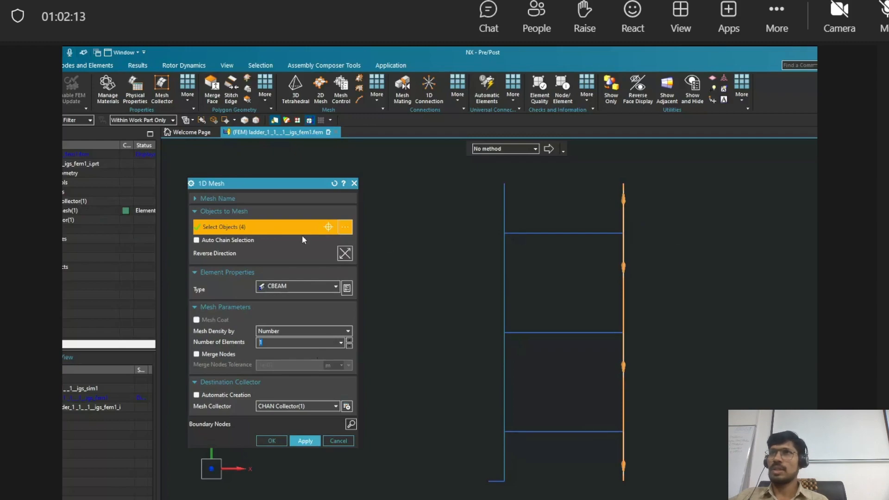
click(196, 240)
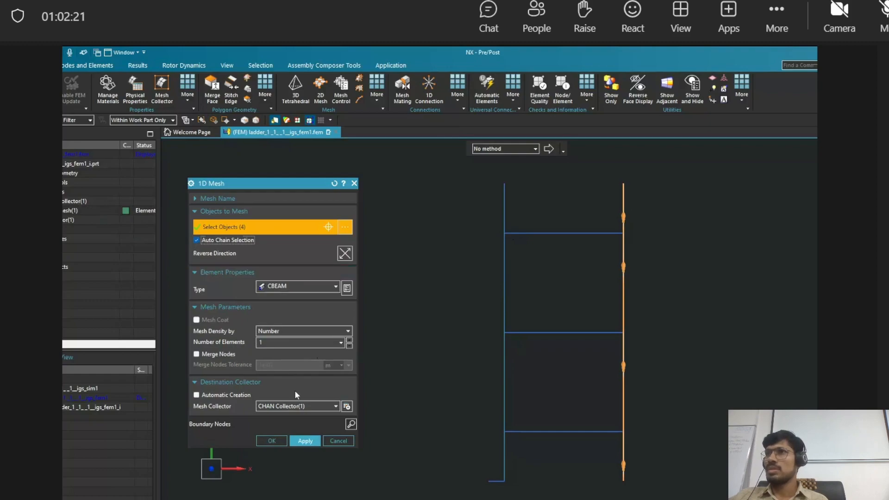
Set the number of elements to 1 and mesh the right rail into CHAN Collector(1)
double_click(261, 343)
key(BackSpace)
text(1)
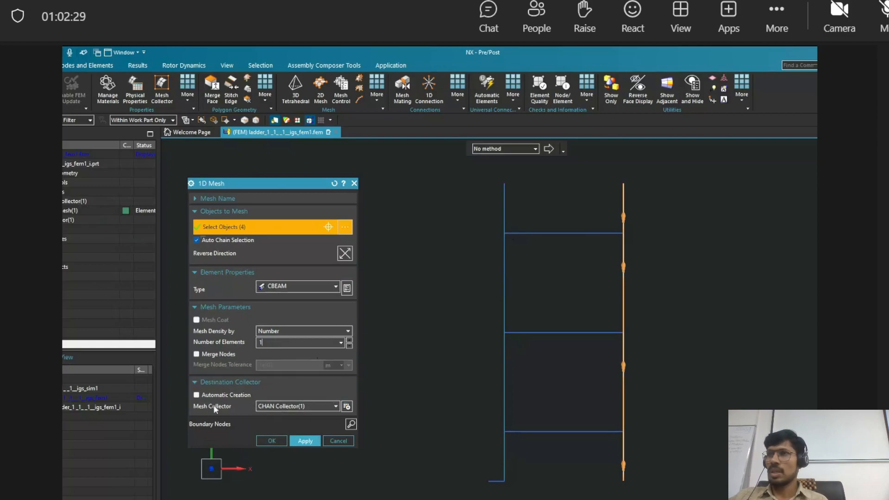
click(285, 407)
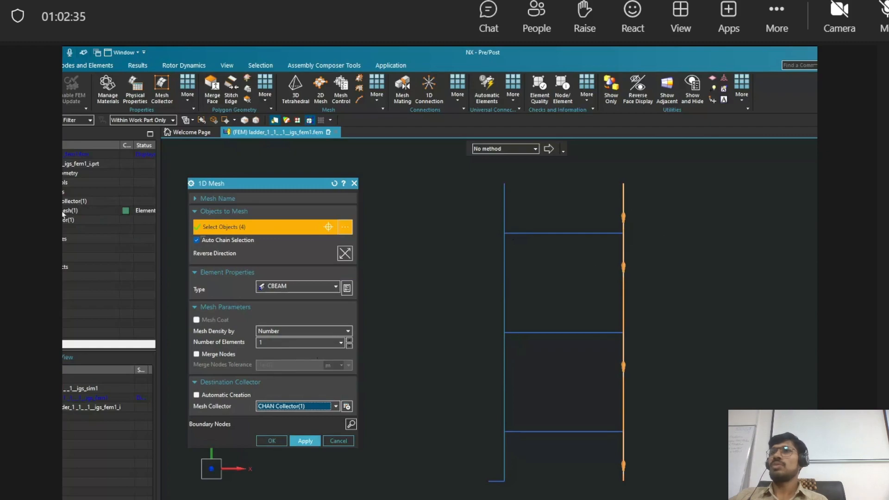
click(306, 442)
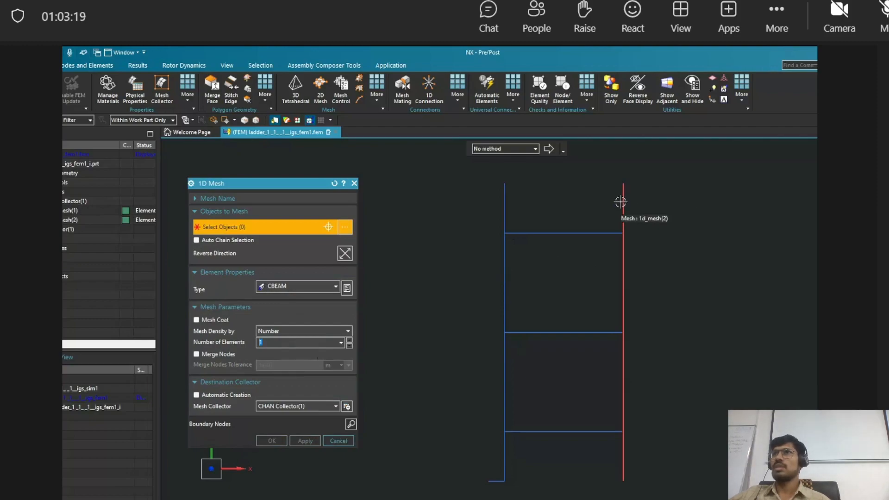
Mesh the ladder's top rung with four CBEAM elements into RUG Collector(1)
click(529, 233)
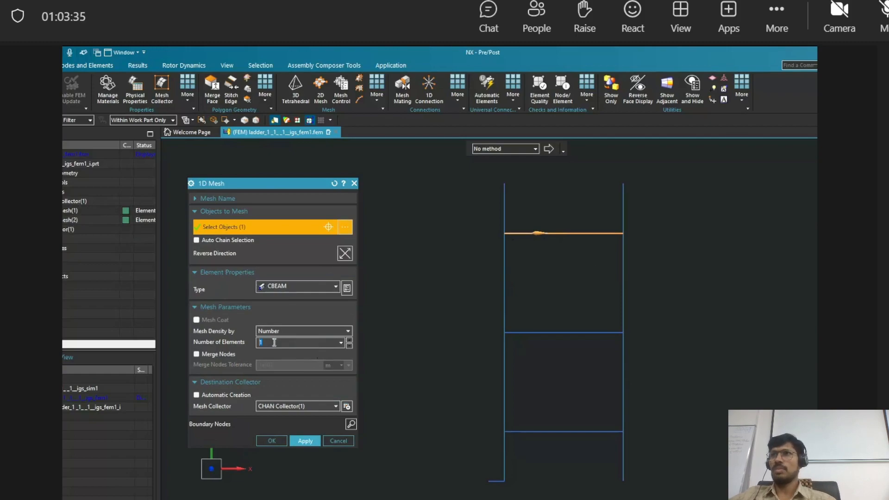
drag(274, 342, 259, 343)
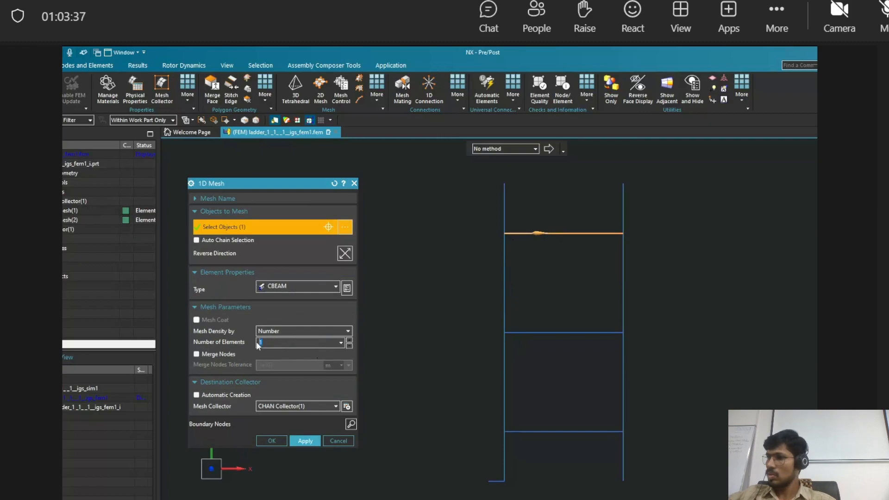
text(4)
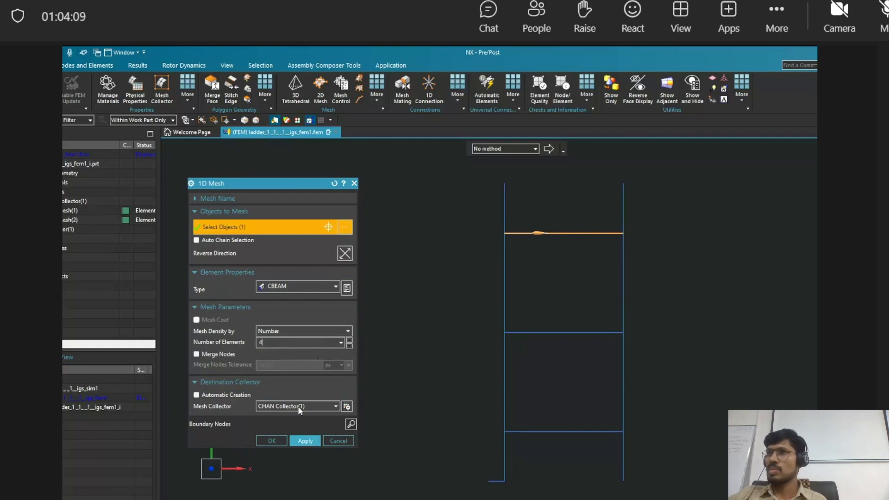
click(276, 406)
click(279, 425)
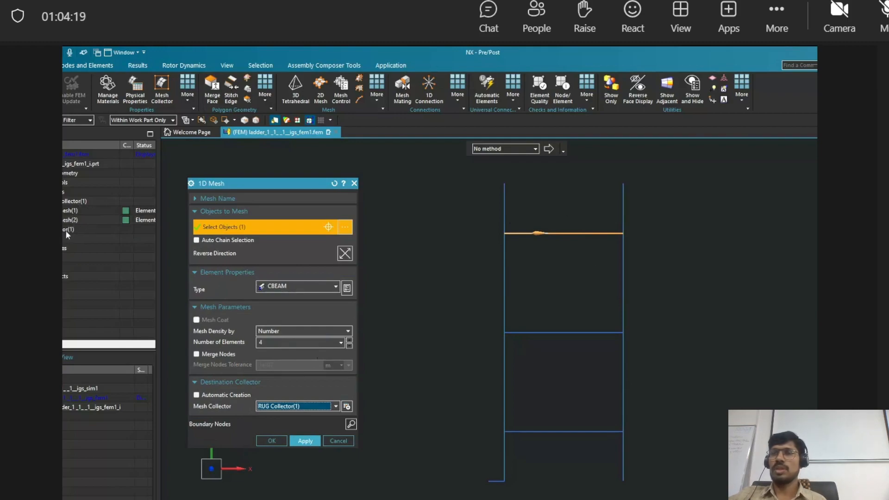
click(306, 442)
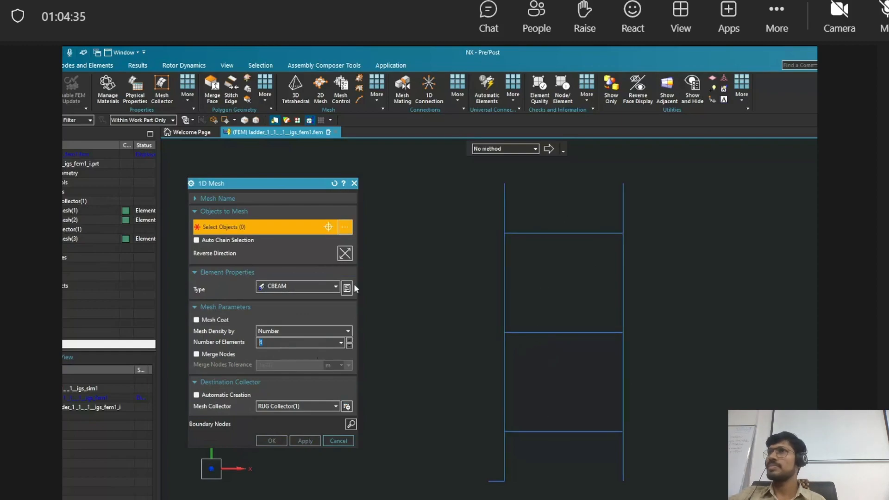
Mesh the middle and bottom rungs separately with four CBEAM elements each into RUG Collector(1), and finish 1D meshing
click(572, 337)
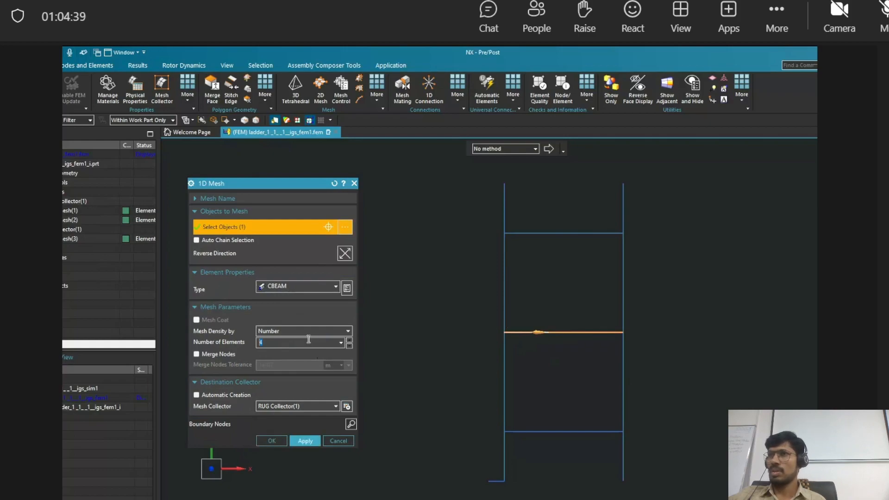
click(305, 405)
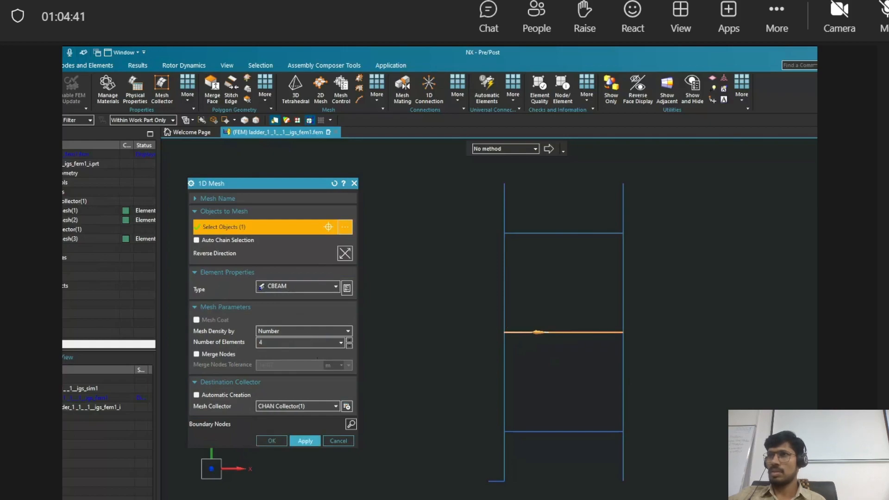
click(310, 441)
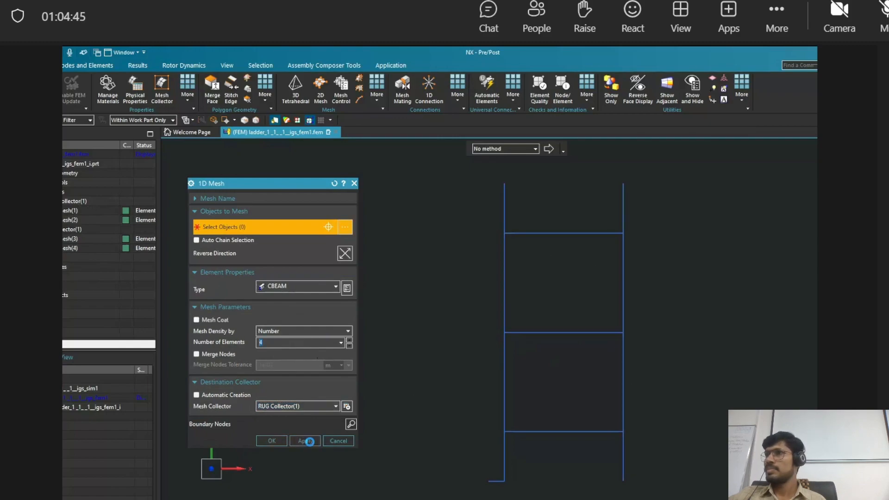
click(535, 431)
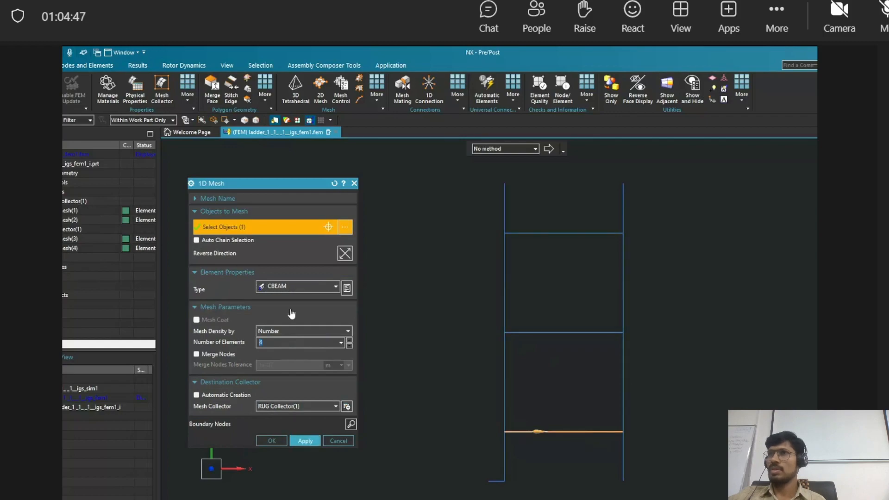
click(310, 441)
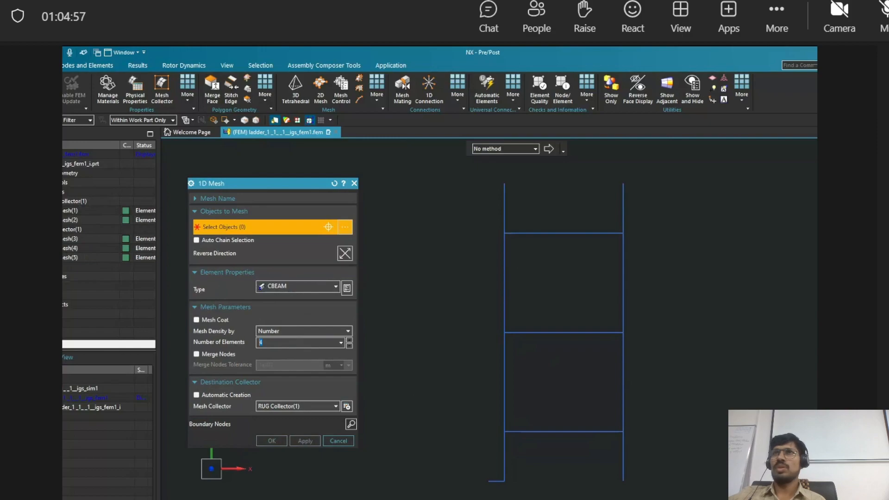
click(354, 183)
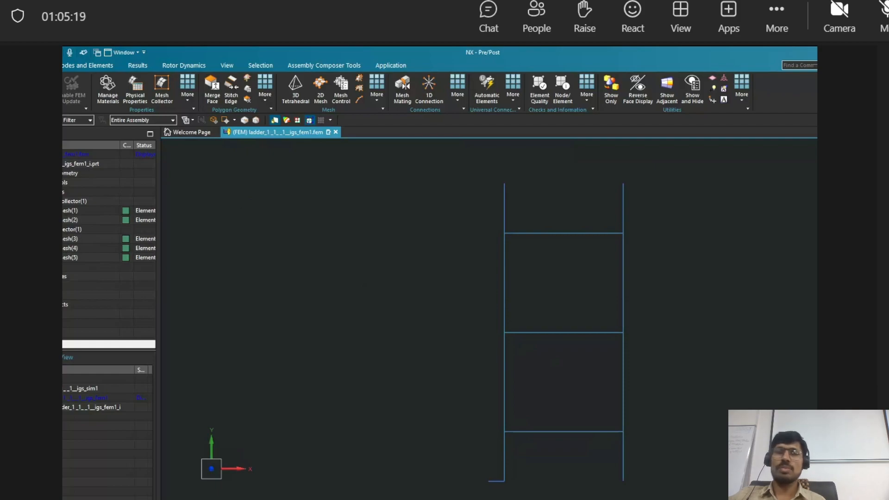
Edit the left rail's mesh associated data and set the section orientation vector for element axis Y to ZC
click(108, 155)
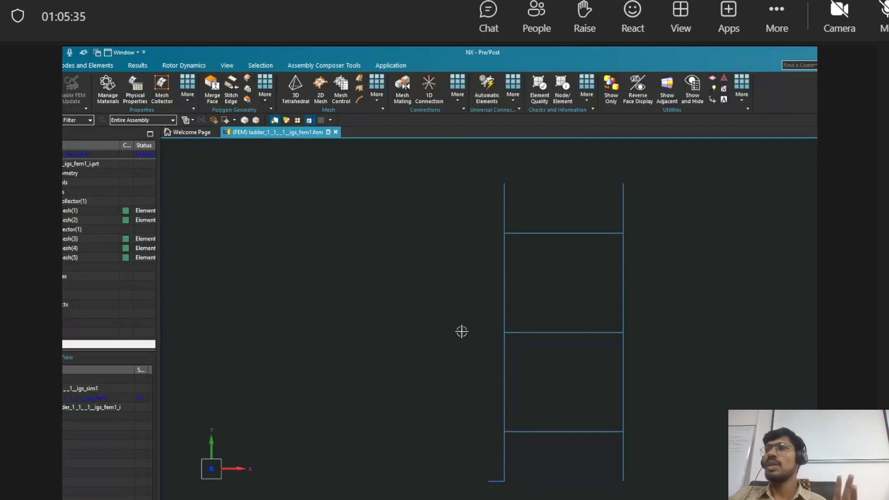
middle_drag(471, 328, 486, 337)
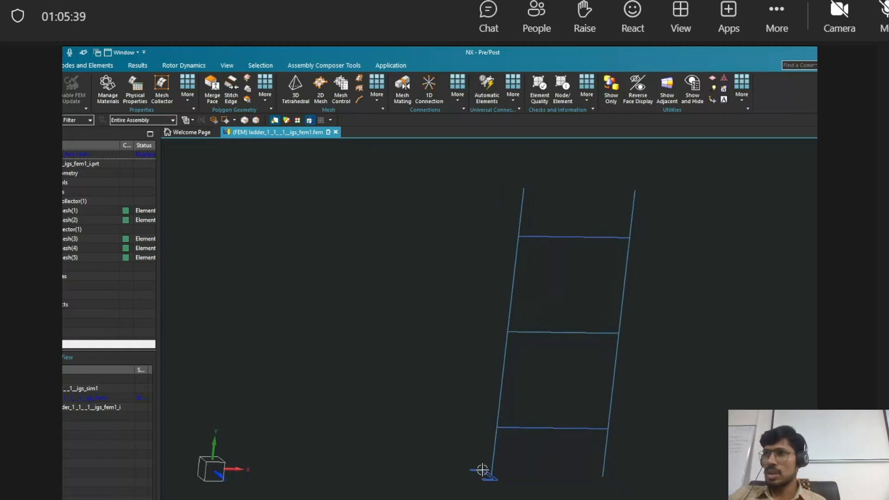
right_click(82, 210)
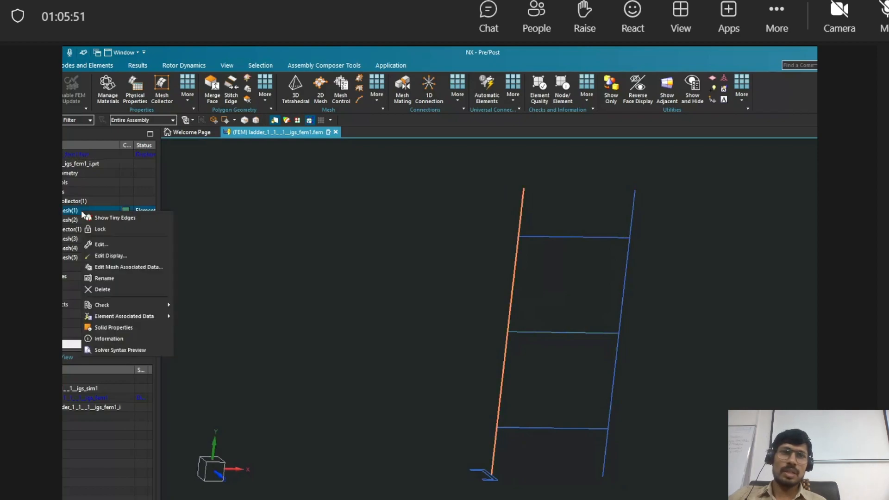
click(130, 268)
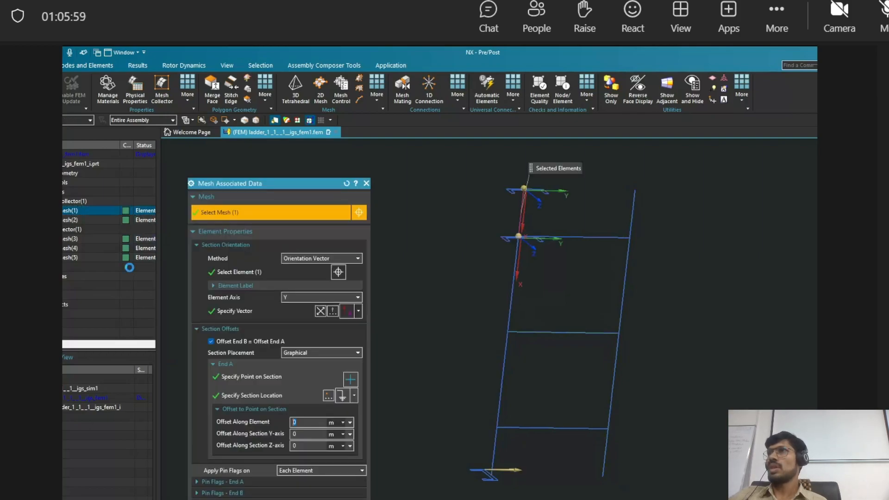
middle_drag(616, 232, 572, 256)
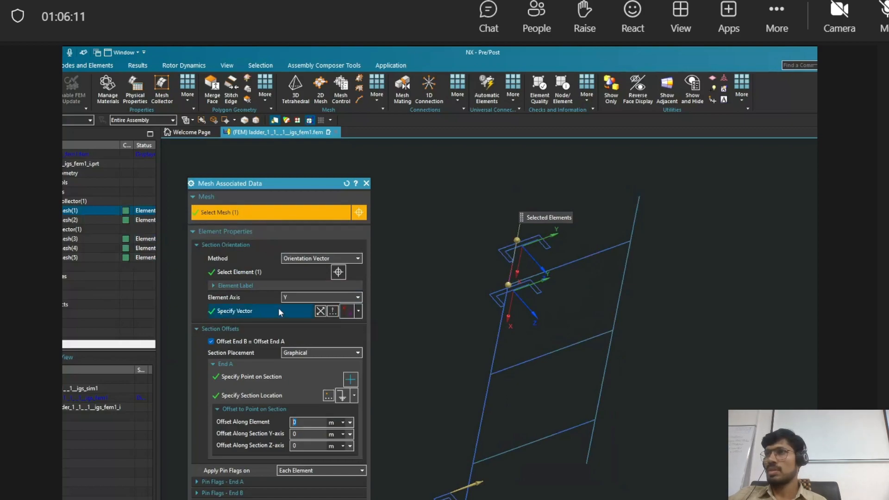
click(359, 312)
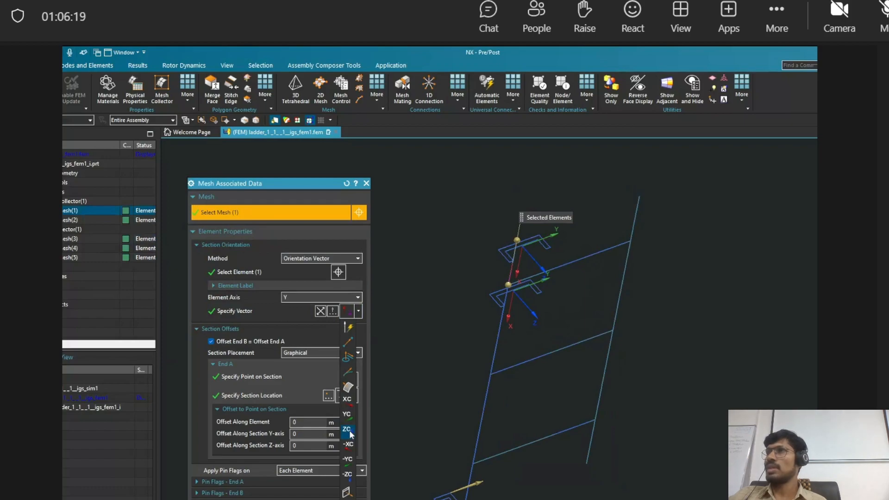
click(351, 434)
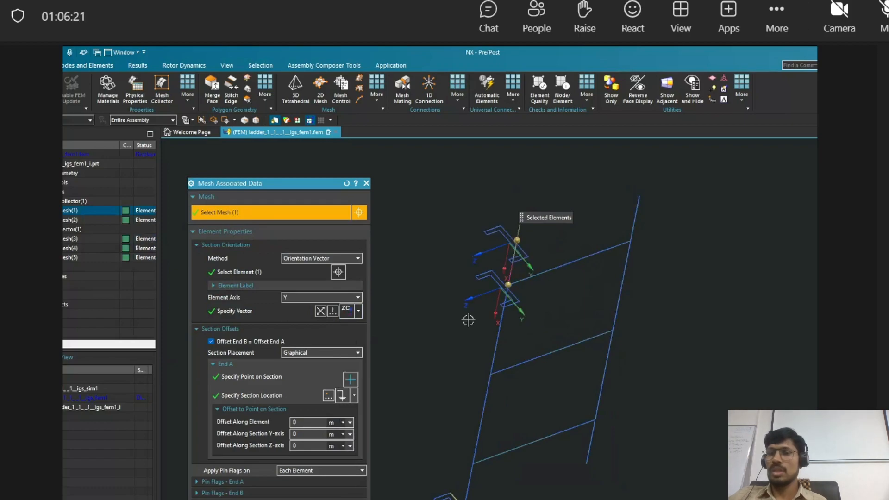
Specify the midpoint of the channel web's outer edge as the point on section for End A
scroll(488, 257, down, 3)
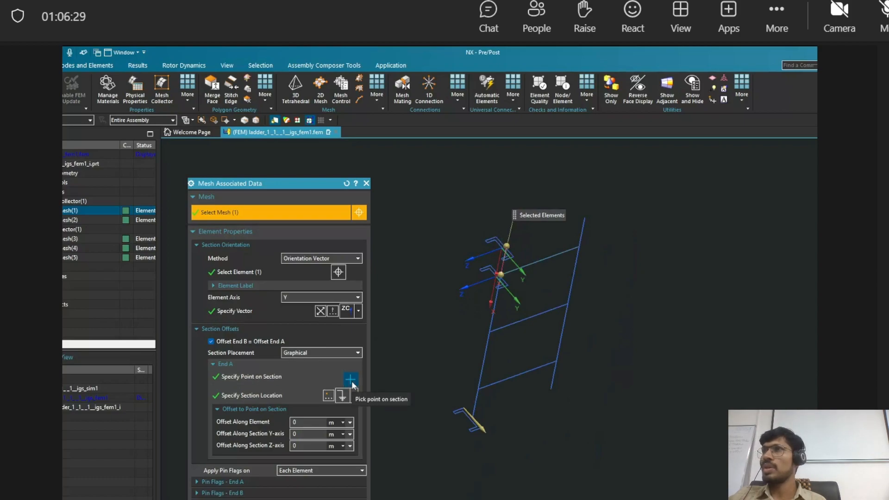
scroll(525, 197, up, 4)
scroll(525, 197, up, 5)
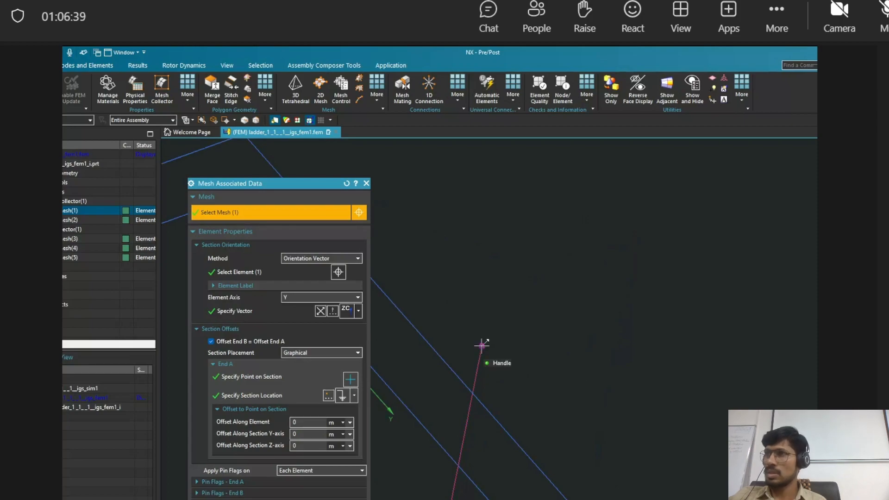
scroll(477, 377, down, 3)
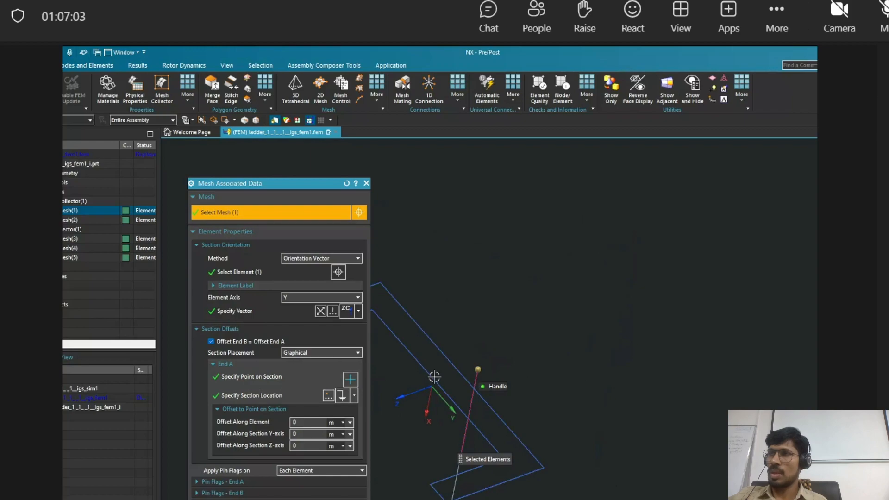
click(351, 380)
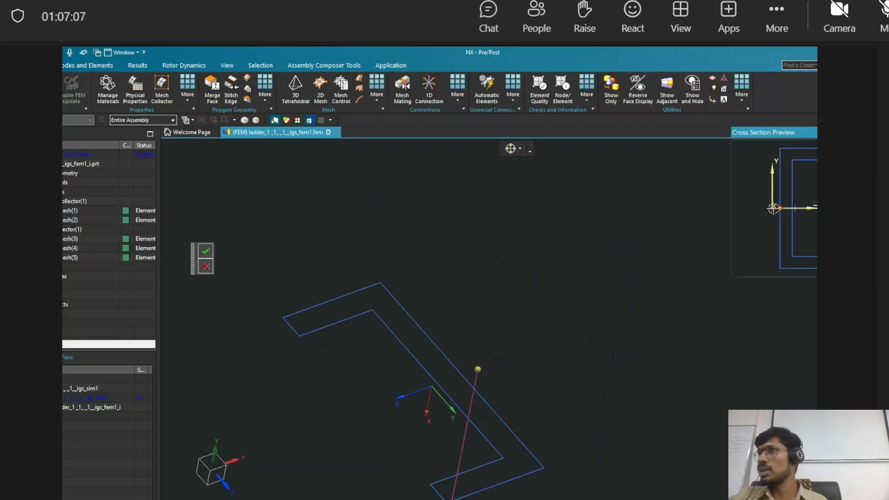
scroll(781, 208, up, 6)
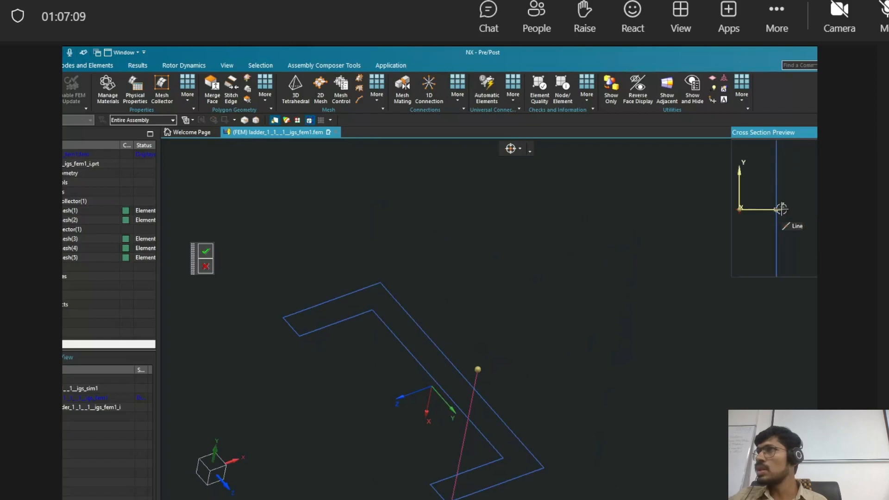
scroll(778, 211, down, 2)
scroll(778, 211, down, 2)
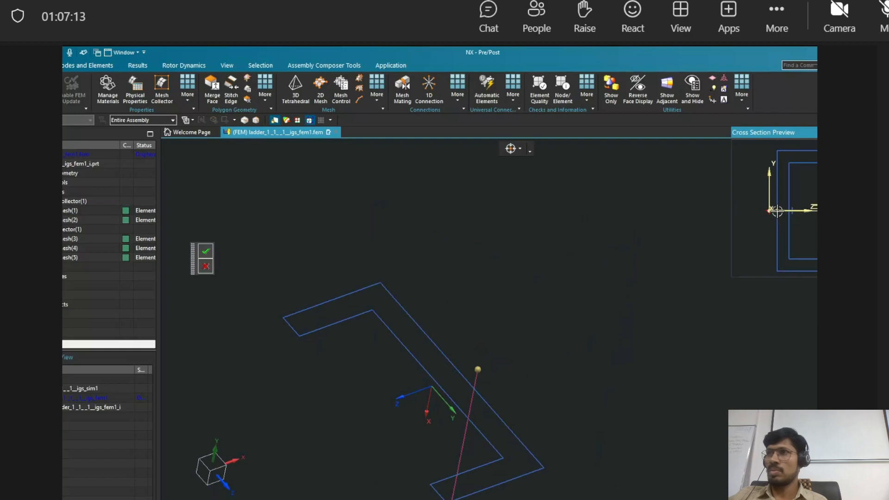
click(205, 252)
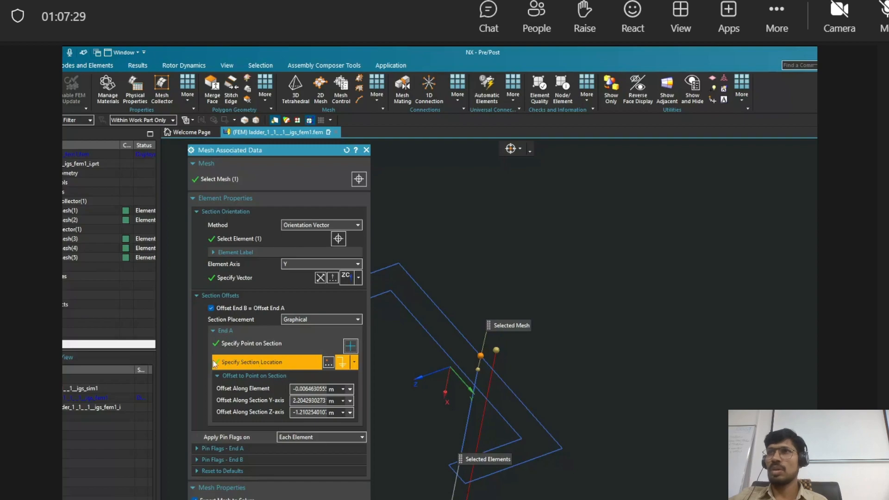
Set the section location to the left rail's top end point and apply the mesh associated data
click(327, 363)
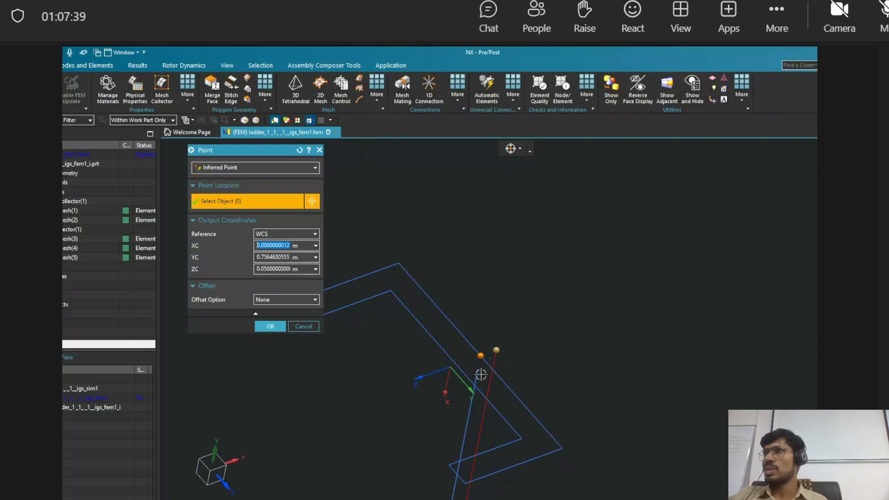
scroll(481, 372, down, 3)
scroll(477, 373, down, 5)
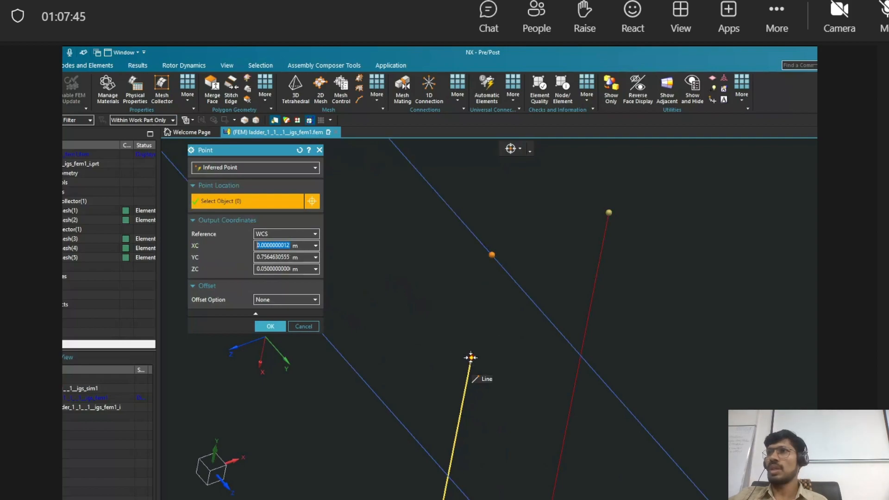
scroll(470, 356, down, 5)
scroll(466, 356, up, 2)
scroll(475, 356, up, 2)
click(478, 381)
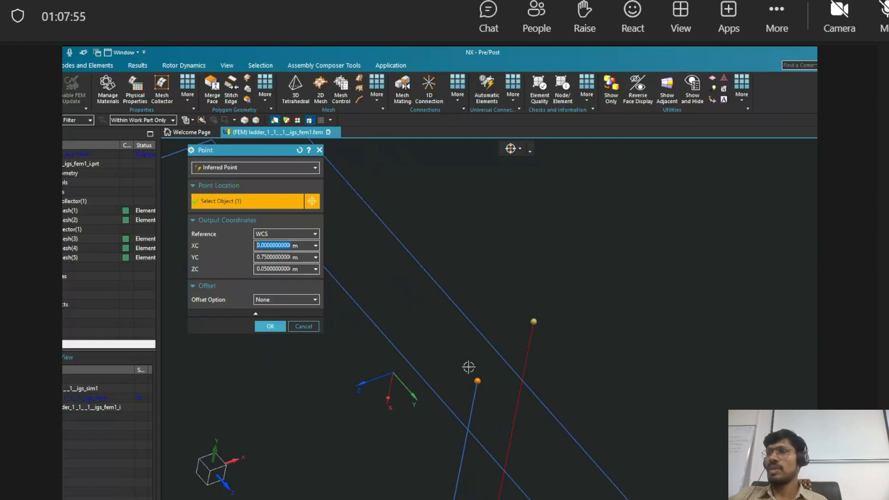
click(272, 326)
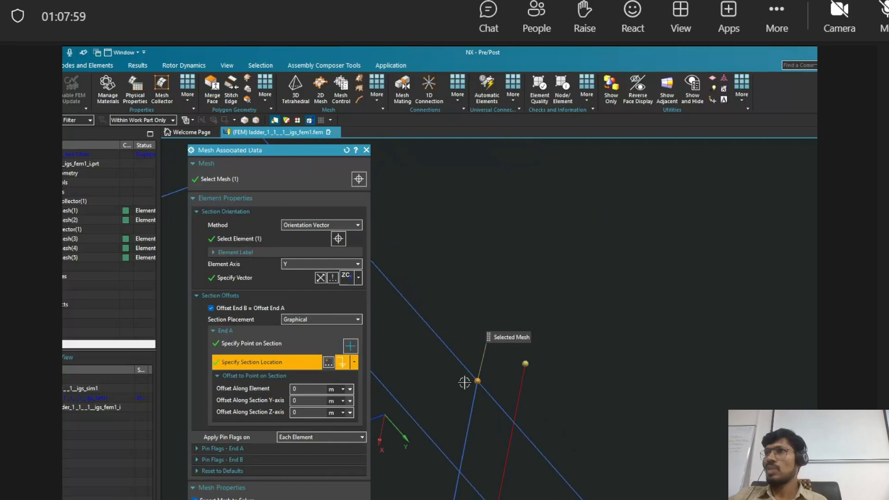
scroll(486, 379, up, 3)
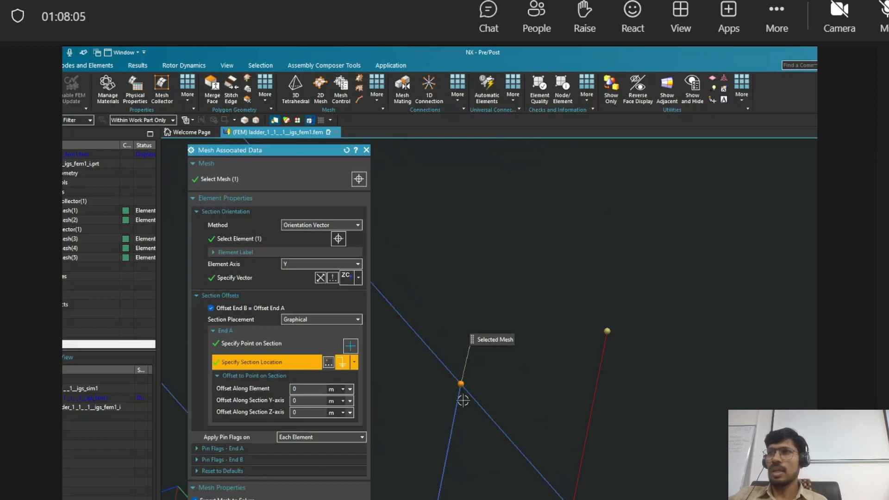
drag(281, 152, 269, 114)
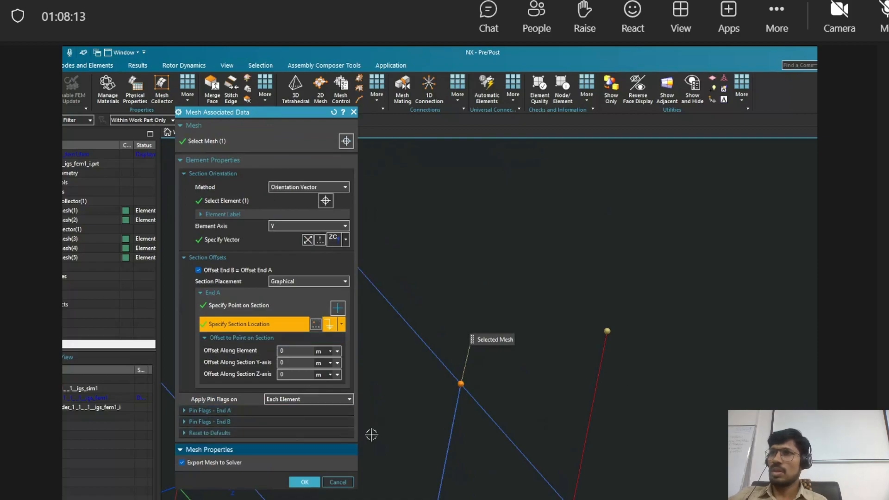
click(305, 483)
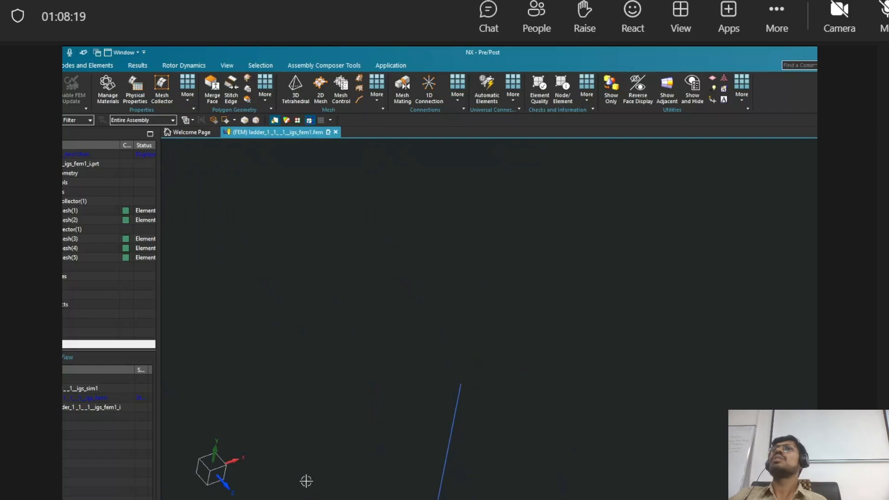
Edit the right rail's mesh associated data and set the section orientation vector for element axis Y to -ZC
right_click(98, 221)
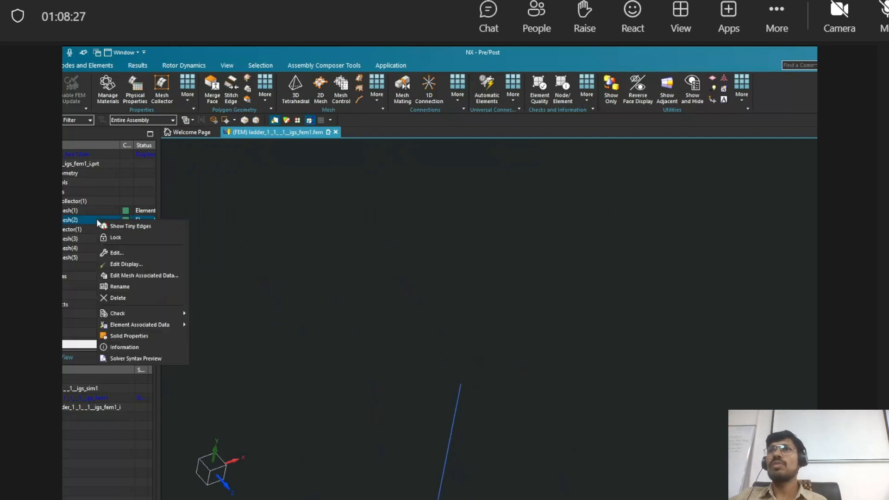
click(131, 275)
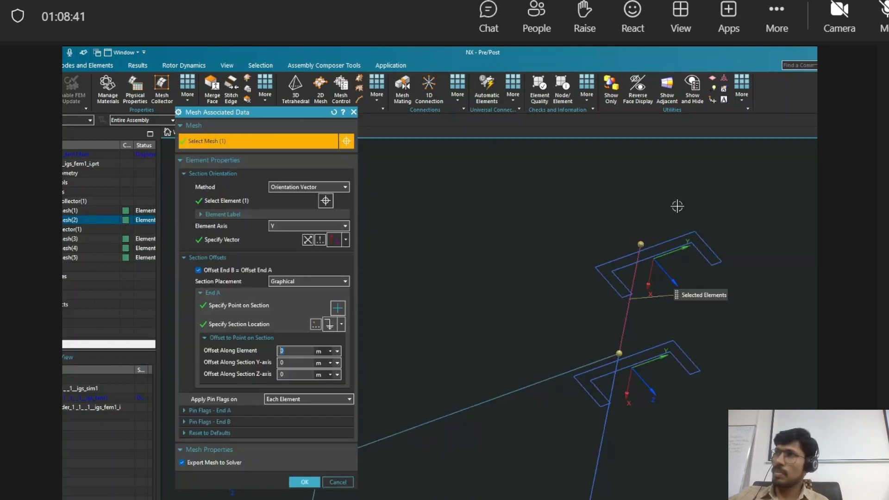
scroll(505, 252, down, 5)
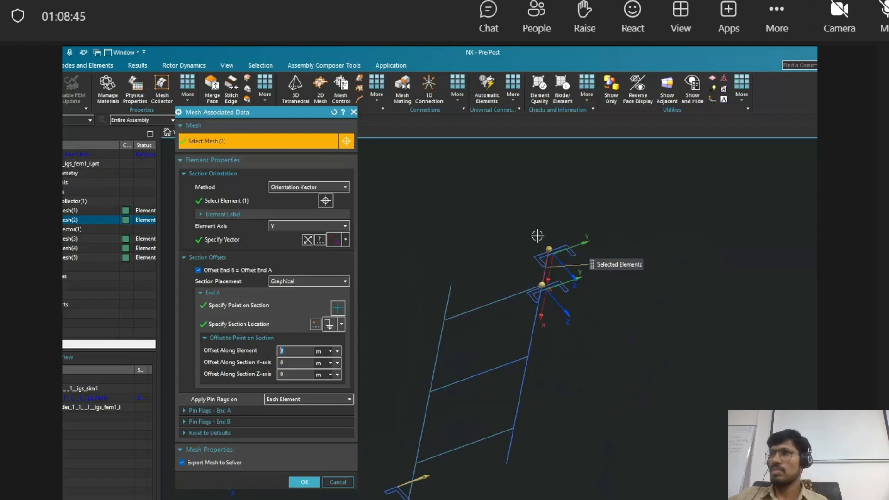
scroll(537, 236, up, 3)
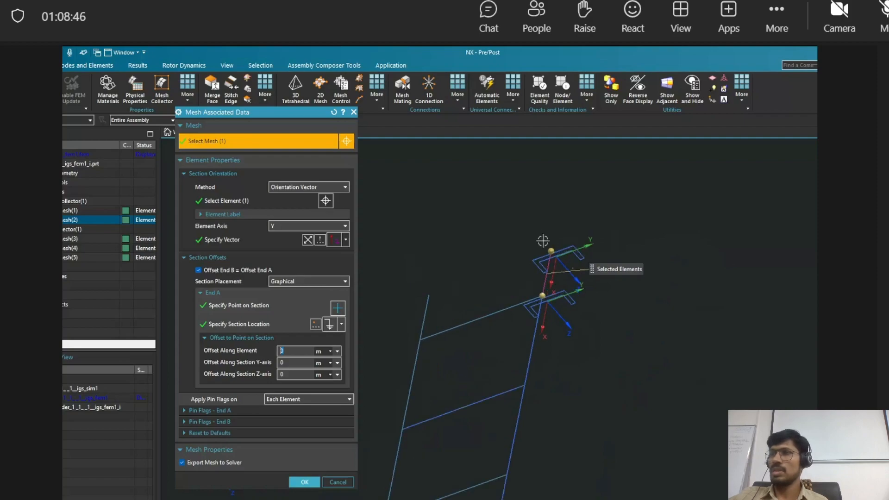
click(346, 239)
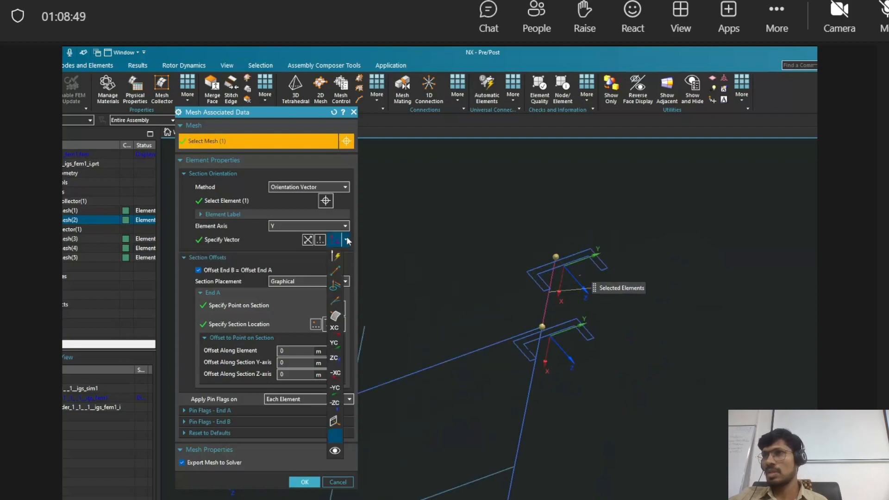
click(333, 402)
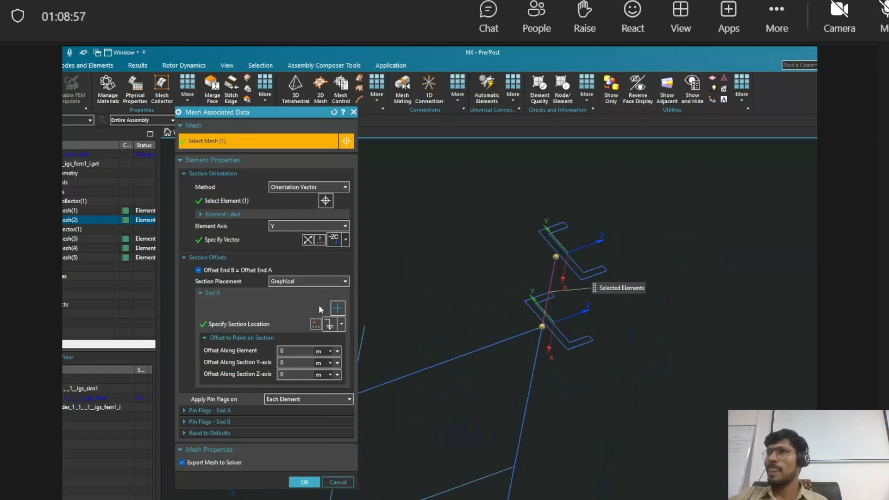
Set the midpoint of the channel web's outer edge as point on section, locate it at the right rail's top end point, and apply
click(338, 309)
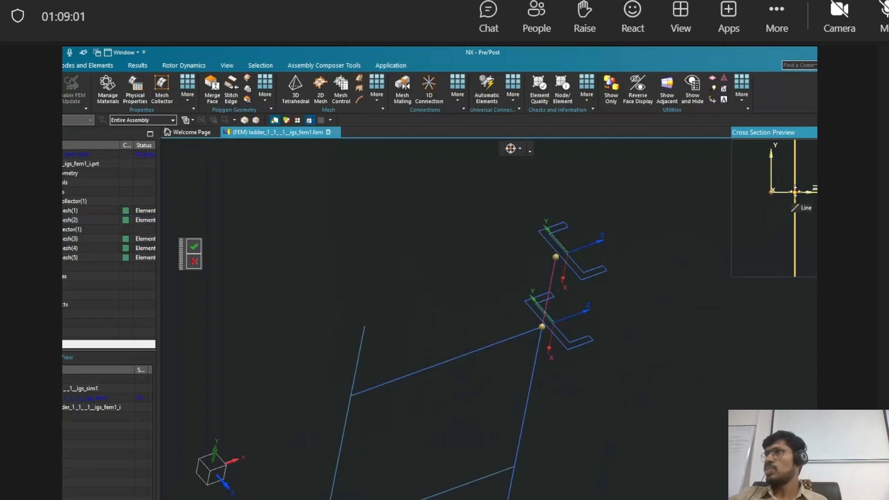
click(194, 247)
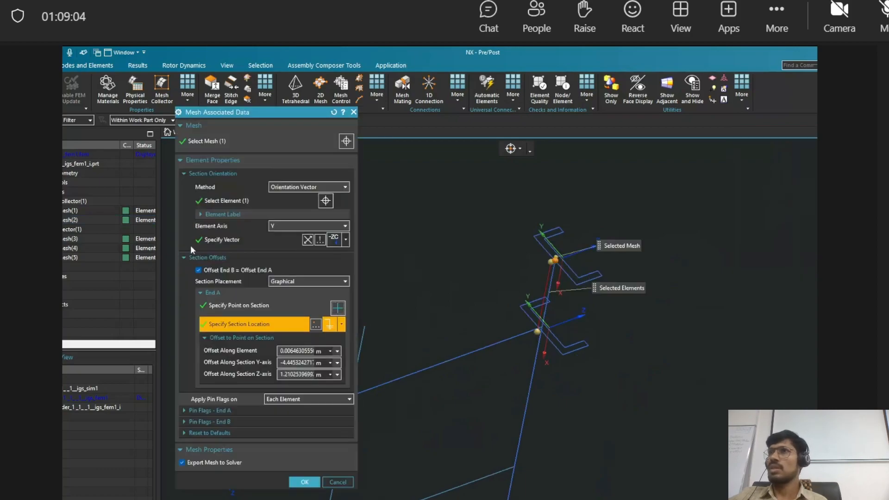
click(315, 325)
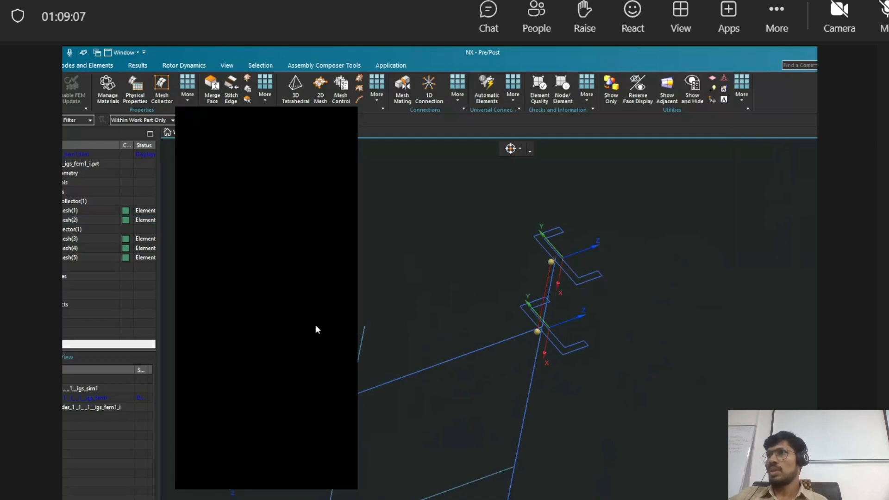
scroll(559, 261, up, 10)
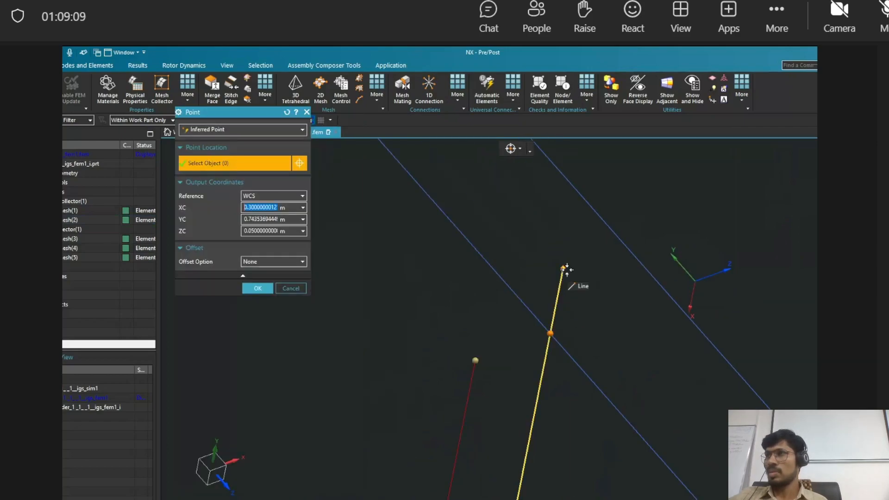
click(563, 269)
click(258, 288)
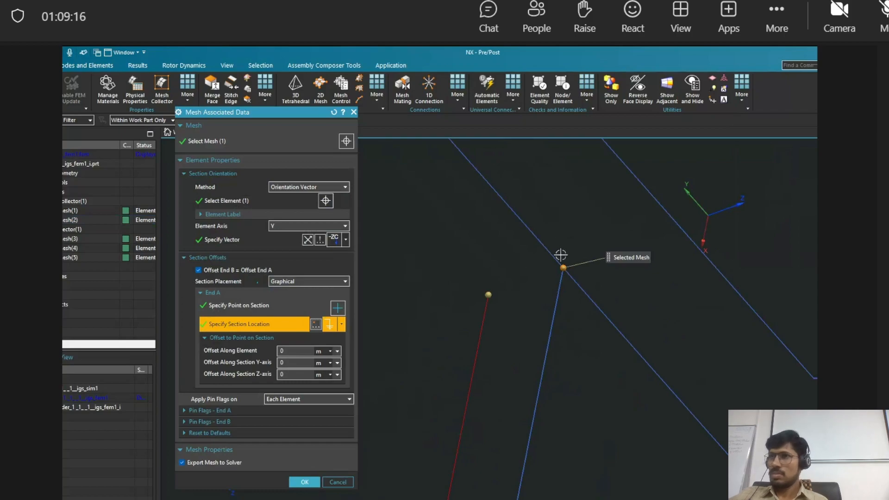
click(306, 482)
Start a Duplicate Nodes check and include nodes that lie in the same mesh
scroll(459, 345, down, 5)
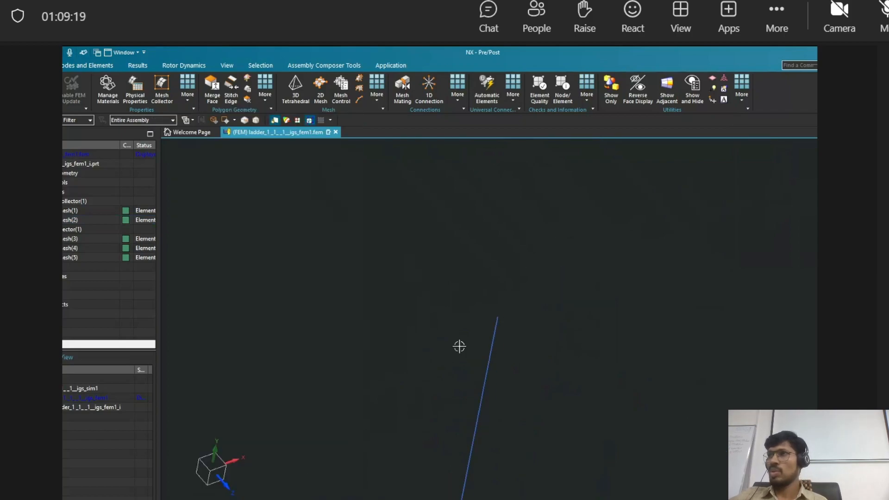
scroll(575, 271, down, 3)
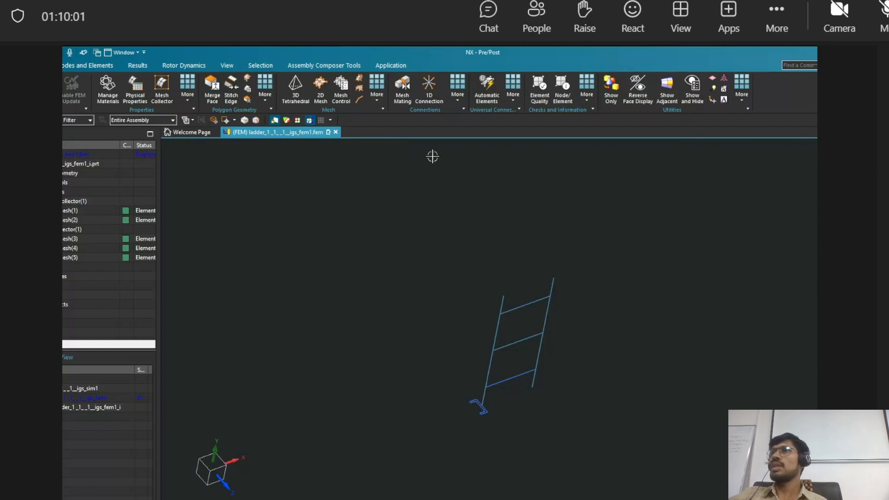
scroll(520, 330, up, 1)
scroll(520, 330, up, 2)
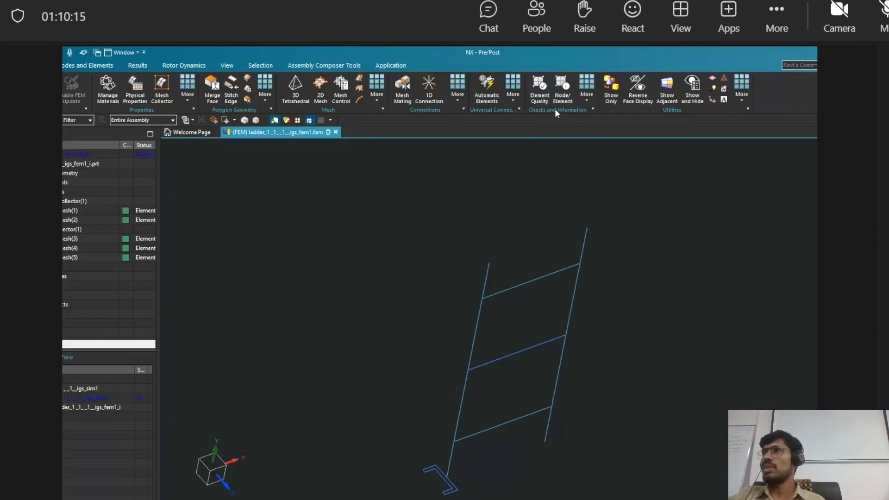
click(589, 101)
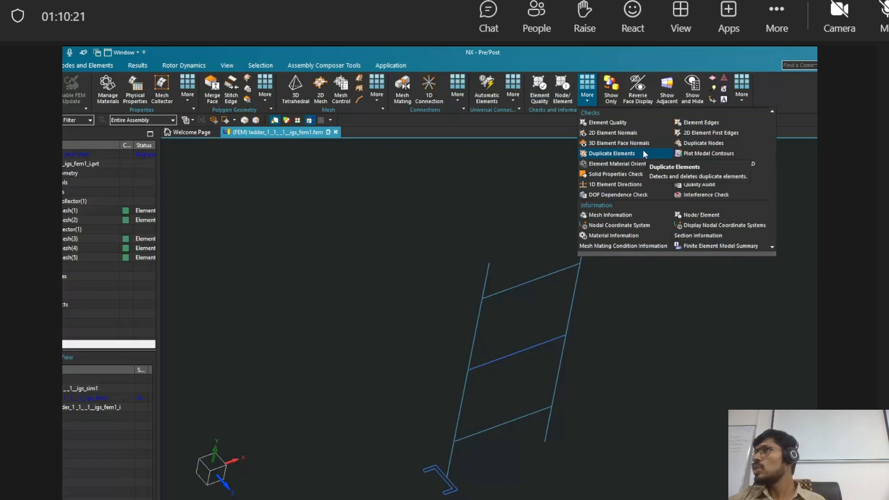
click(692, 144)
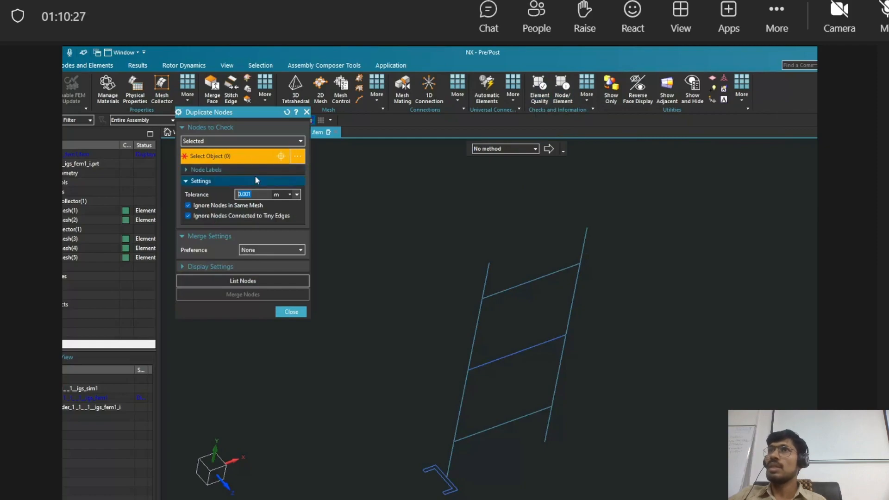
scroll(359, 176, down, 1)
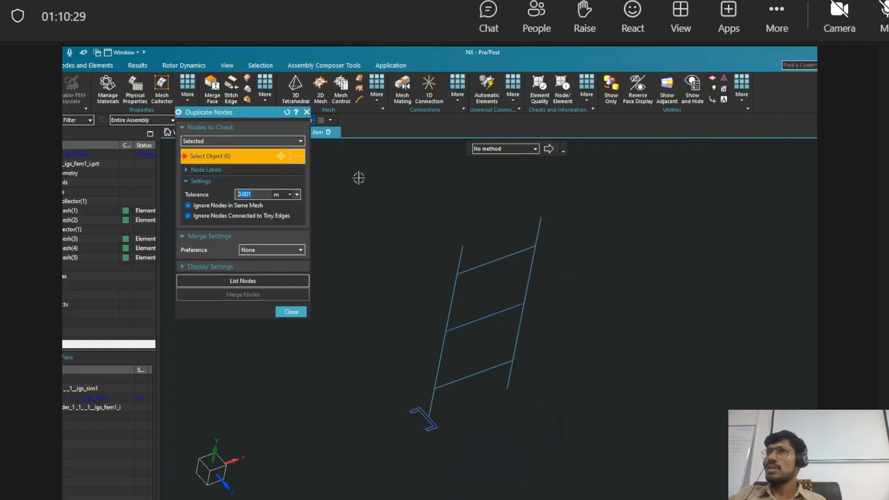
click(188, 206)
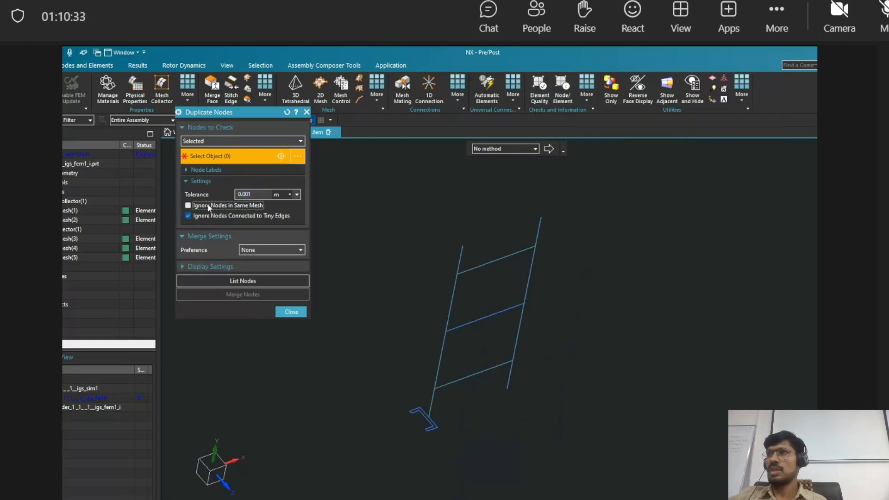
List and merge the duplicate nodes of all five rail and rung meshes
drag(385, 193, 577, 456)
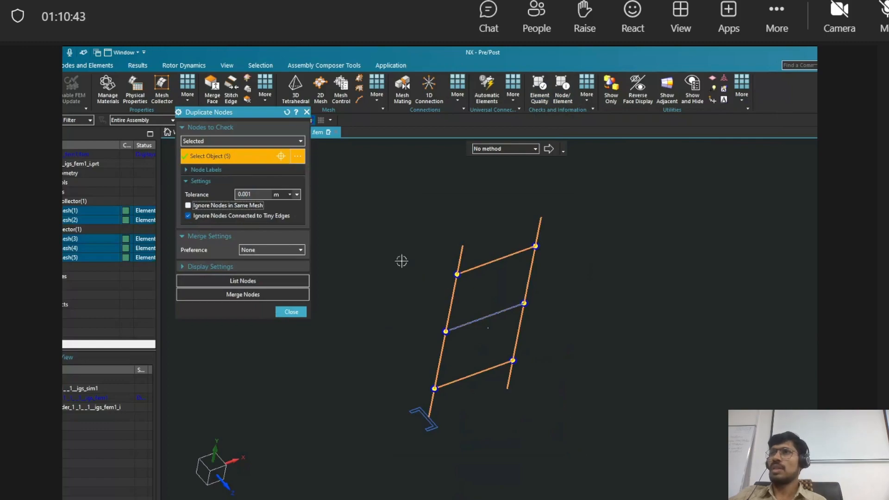
click(247, 281)
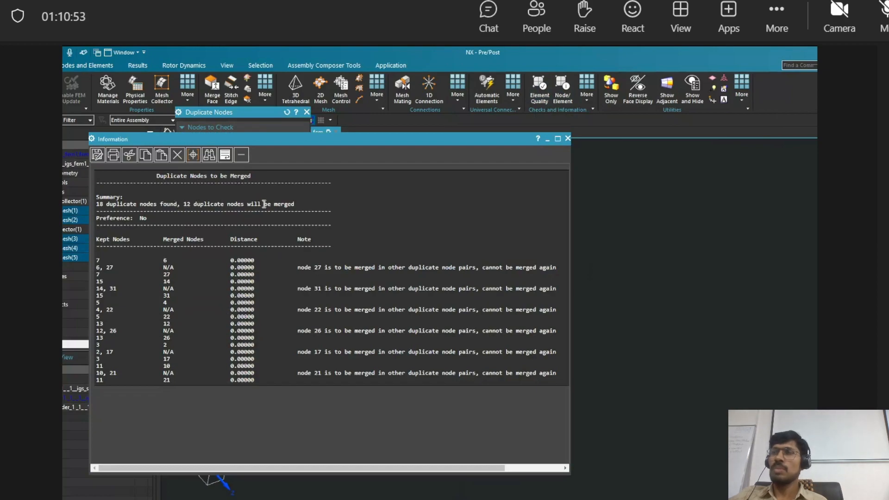
click(568, 139)
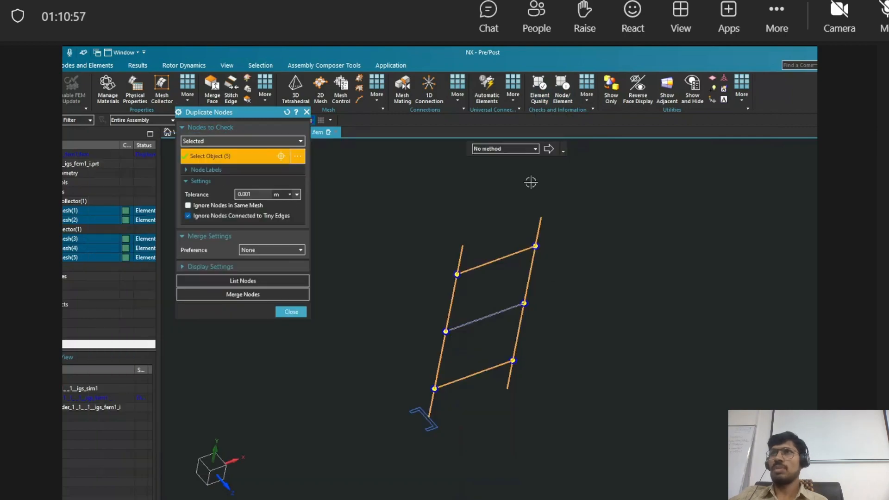
click(237, 295)
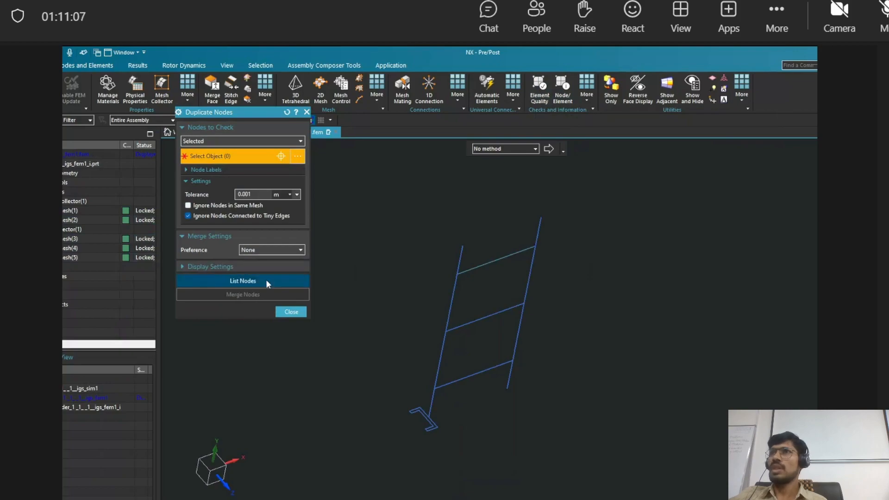
Recheck all five meshes for remaining duplicate nodes and finish the check
click(241, 281)
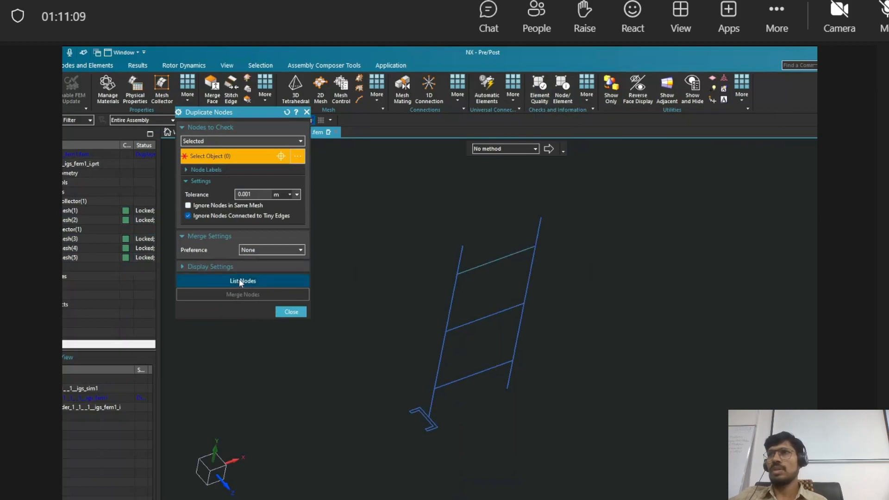
drag(408, 213, 604, 437)
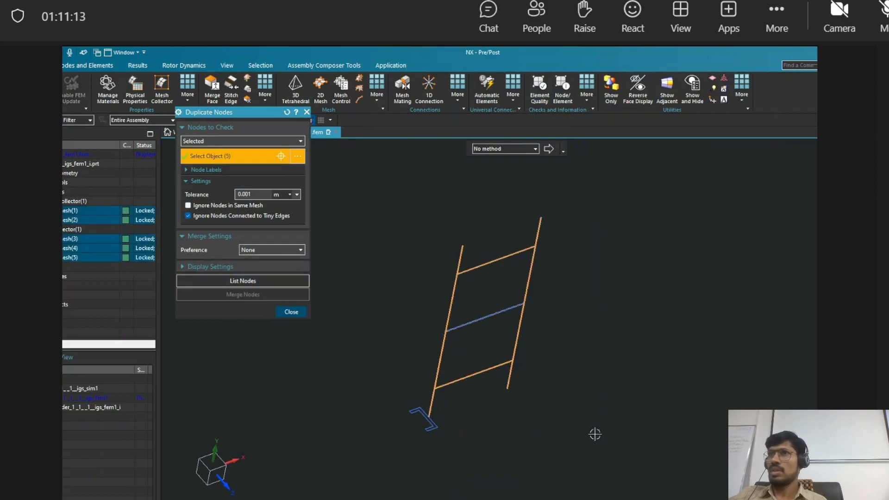
click(246, 277)
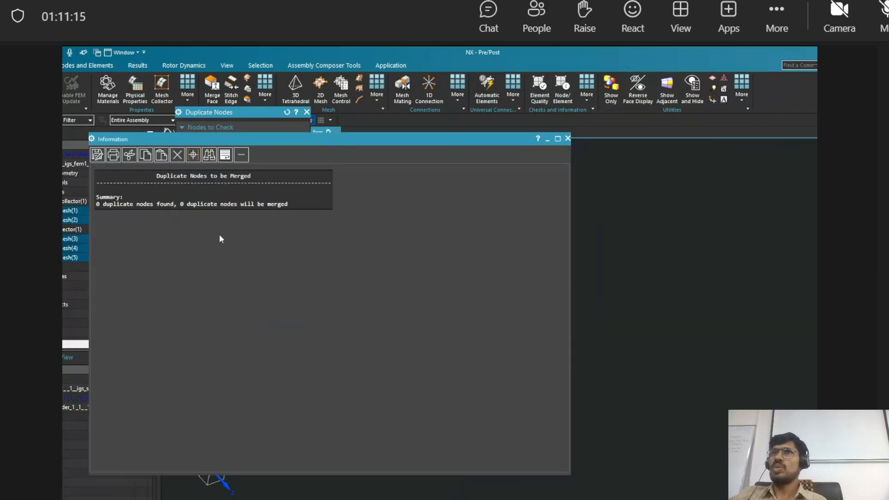
click(569, 138)
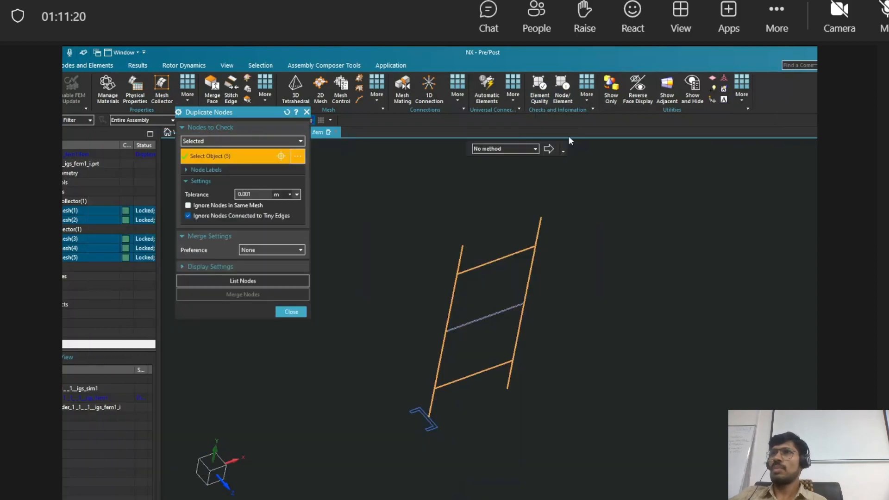
click(289, 311)
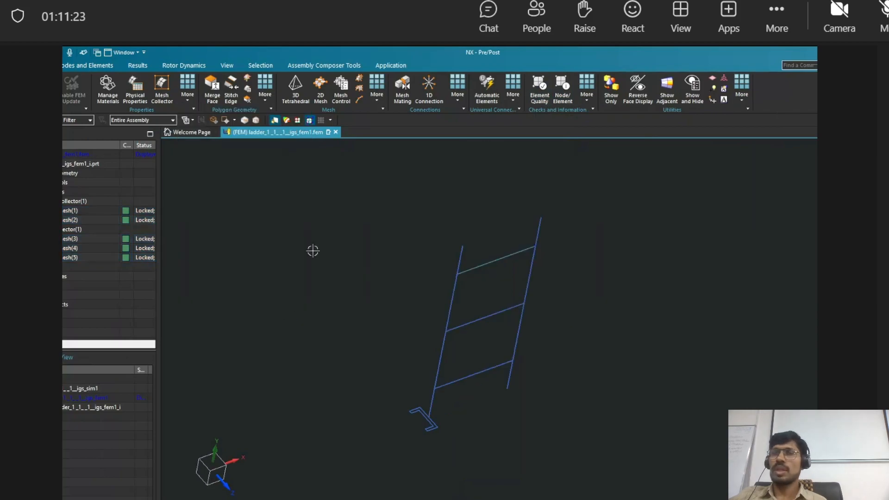
Activate the ladder's igs_sim1 simulation file and orient the view squarely to the XY plane
click(96, 387)
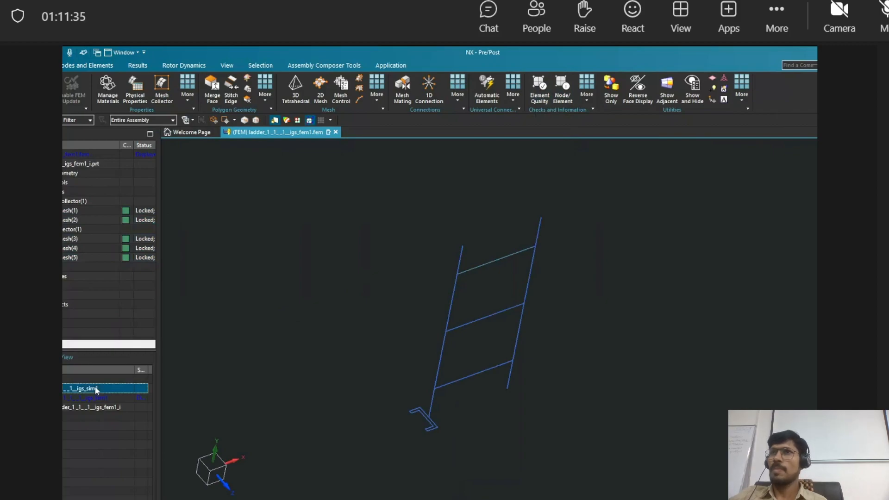
double_click(95, 389)
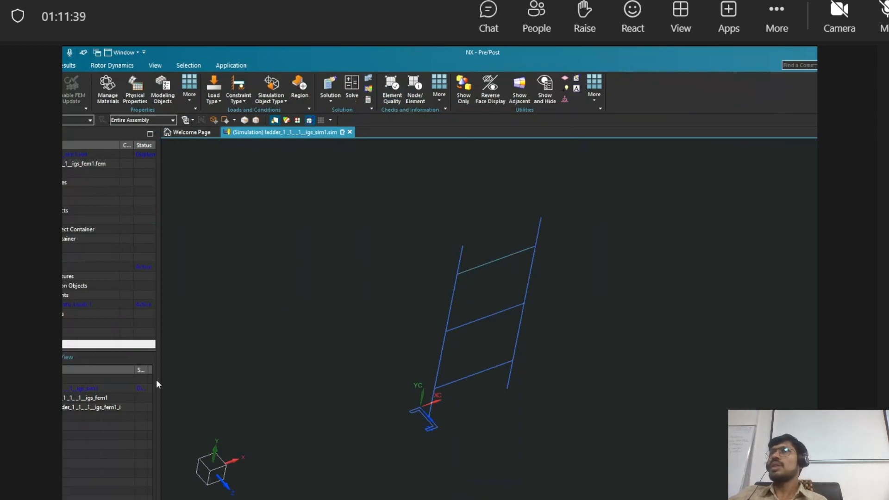
right_click(644, 225)
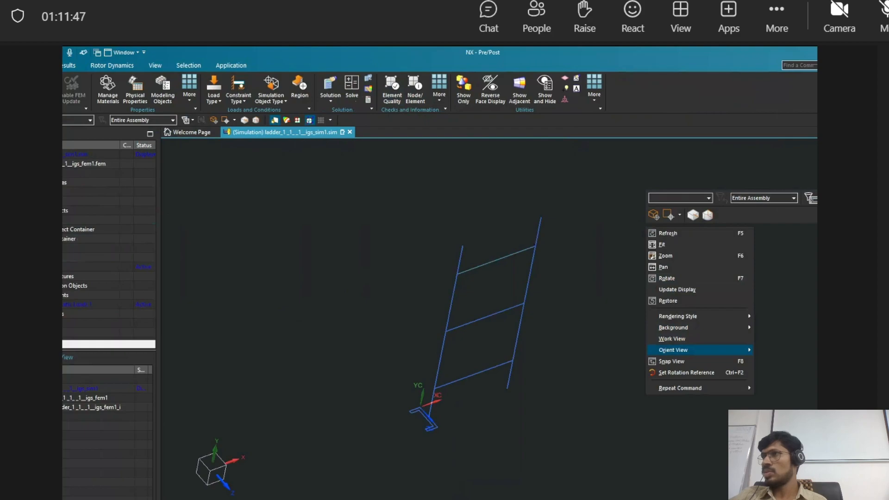
click(781, 377)
scroll(391, 252, down, 1)
scroll(418, 212, down, 1)
scroll(411, 173, up, 1)
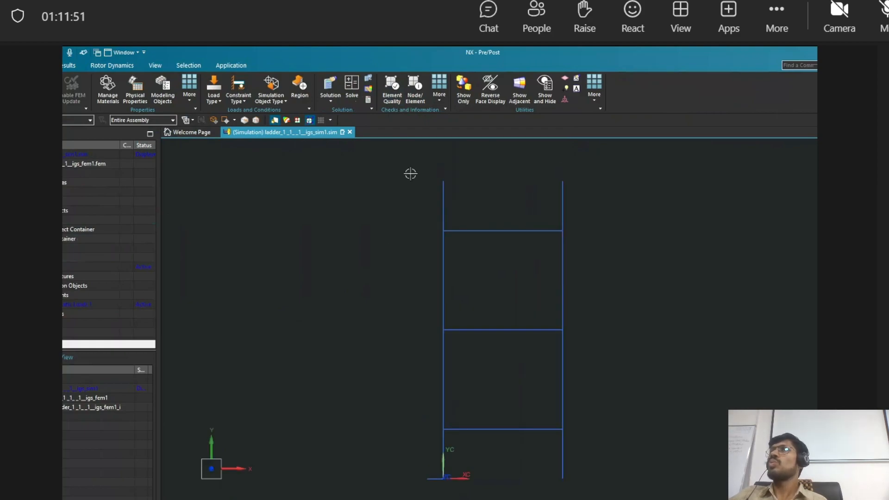
Apply a fixed constraint to the four edge segments along the full left rail
click(235, 100)
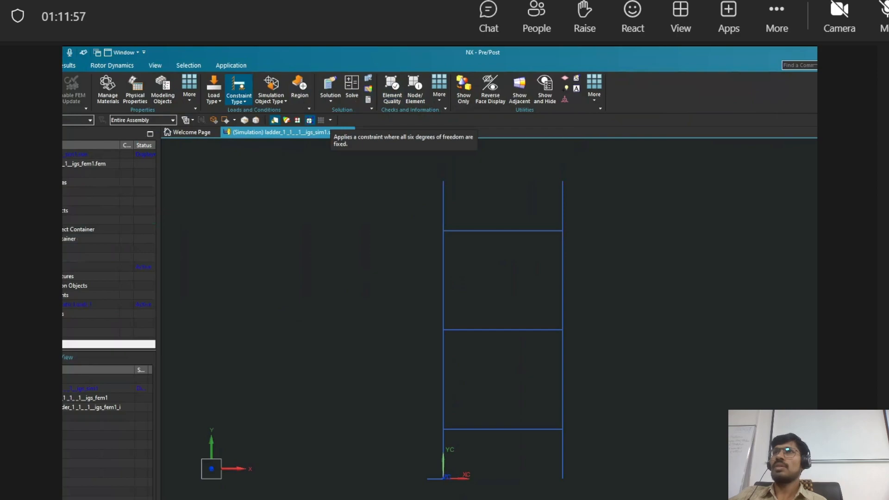
click(255, 136)
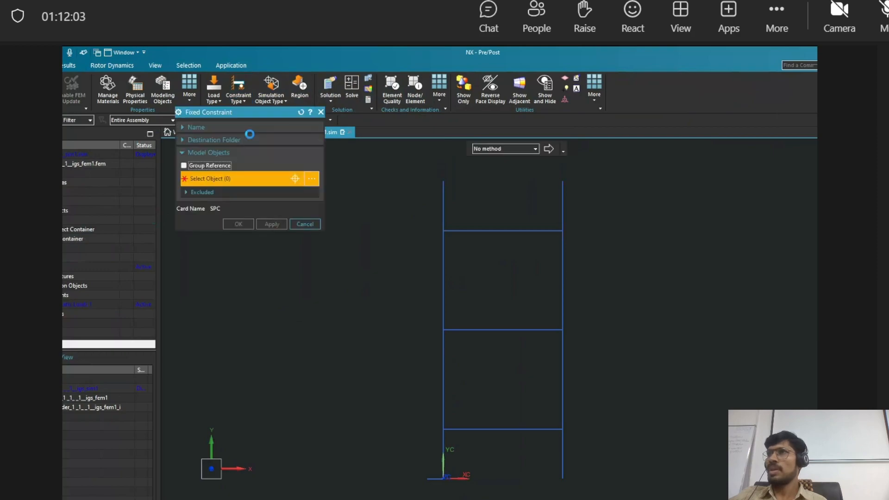
click(443, 208)
click(443, 266)
click(443, 380)
click(443, 443)
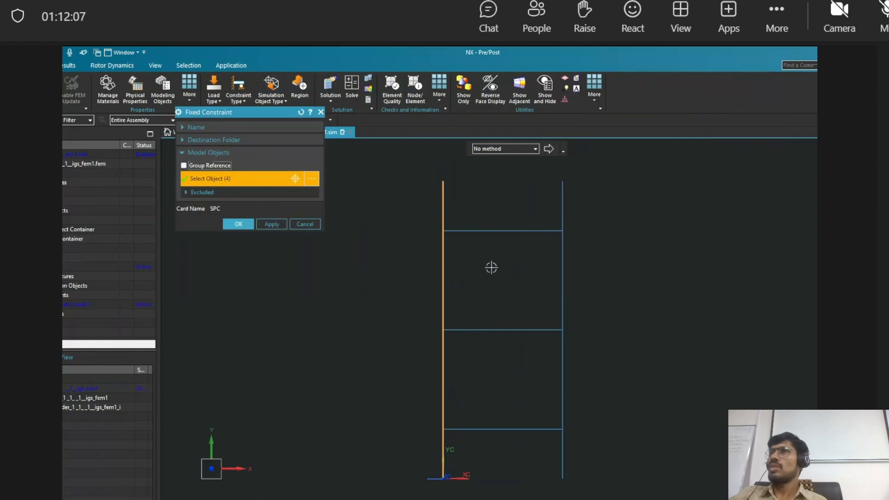
click(273, 227)
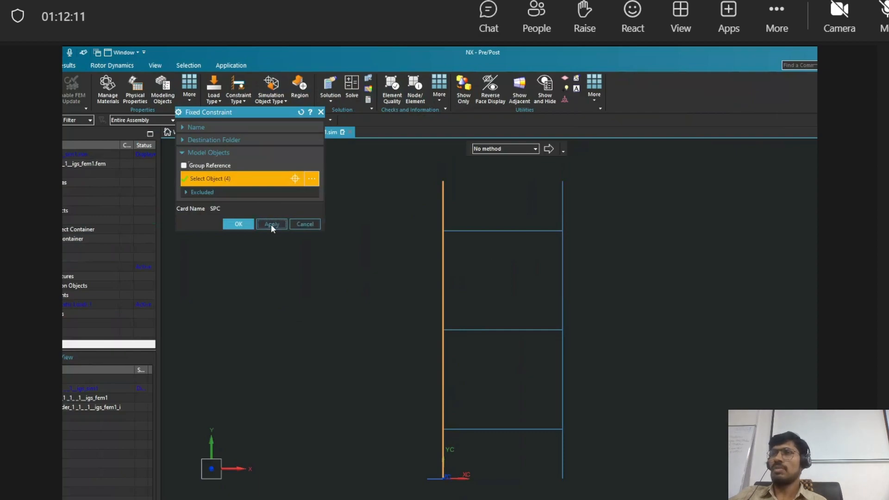
Apply a fixed constraint to the four edge segments along the full right rail and finish constraining
click(562, 202)
click(561, 278)
click(560, 370)
click(560, 437)
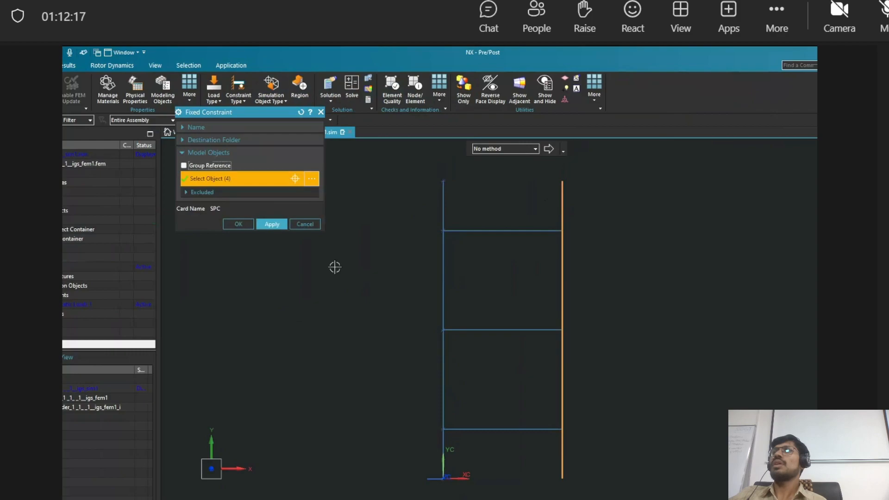
click(277, 225)
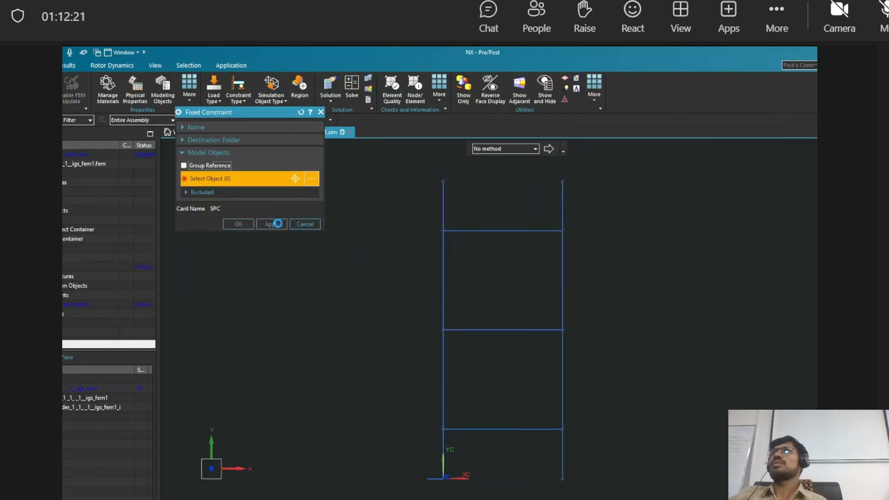
click(307, 225)
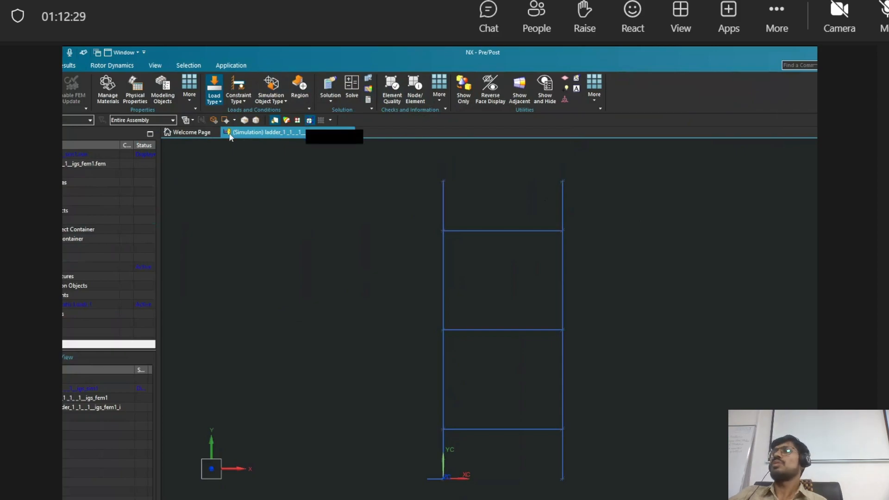
Apply a 0.3 N force to the ladder's top rung along the -YC direction
click(494, 230)
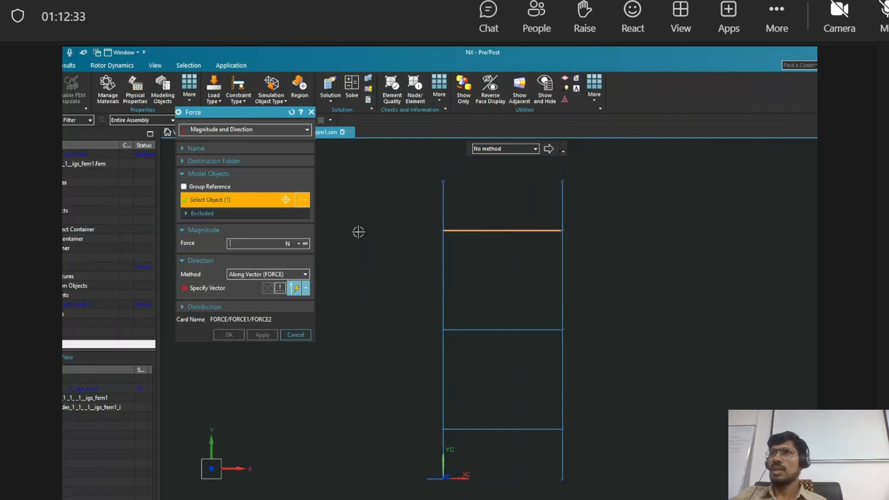
text(0.3)
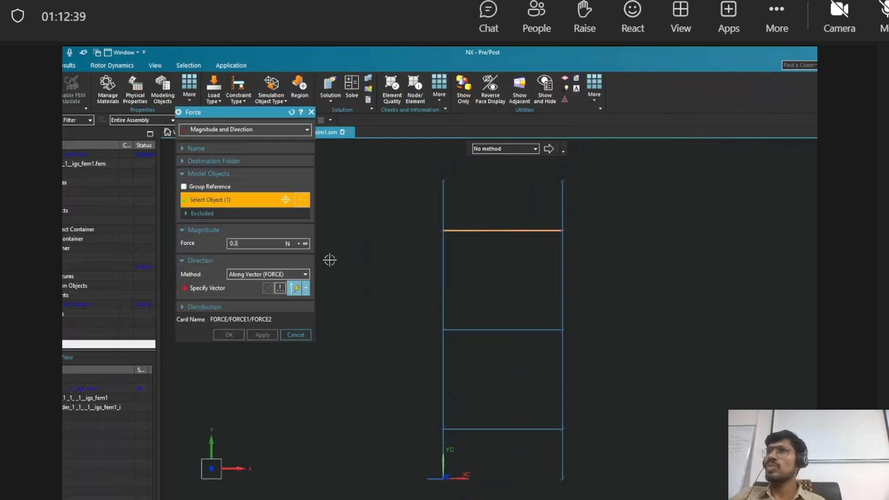
click(307, 289)
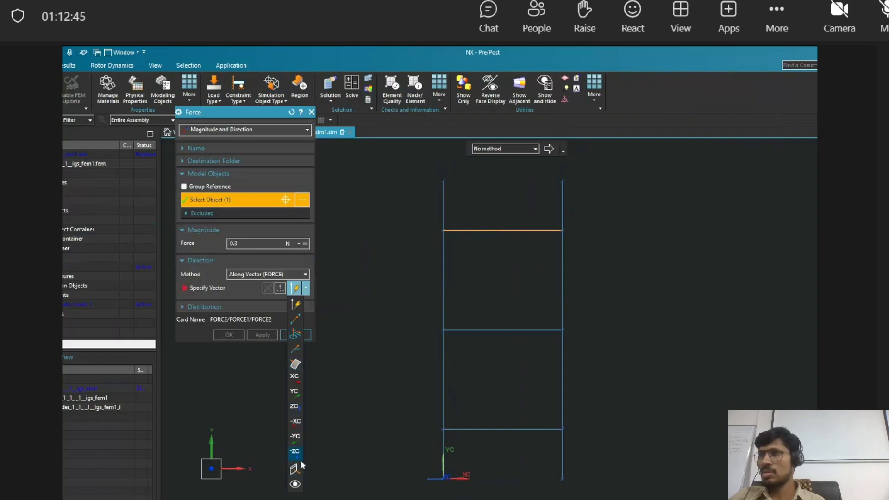
click(296, 437)
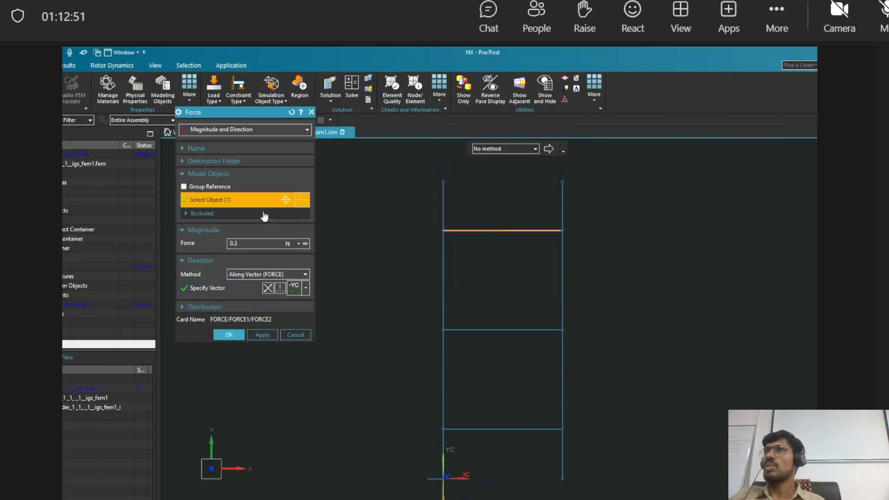
drag(240, 114, 191, 115)
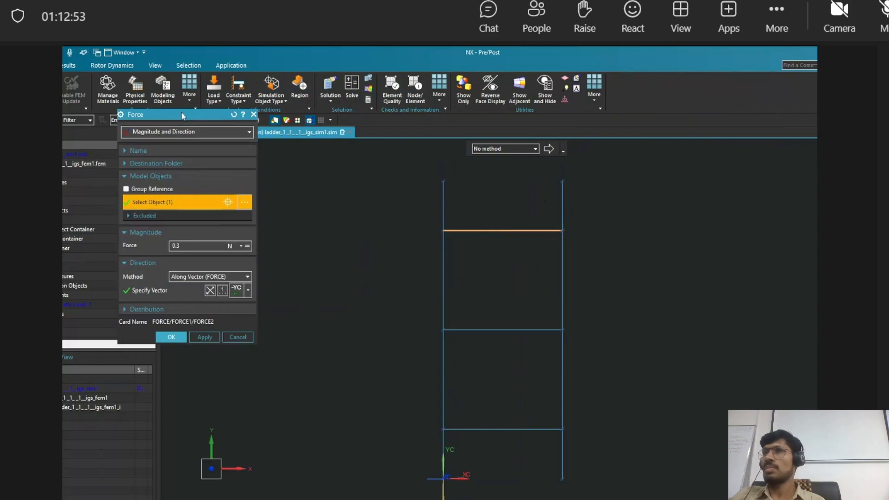
click(170, 336)
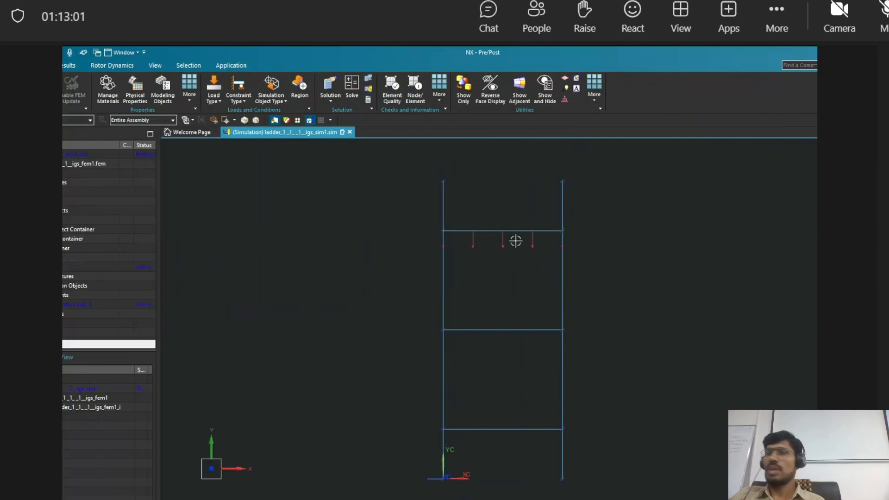
Solve the active solution with the model setup check enabled, then close the job monitor and information window once the job completes
scroll(545, 223, up, 4)
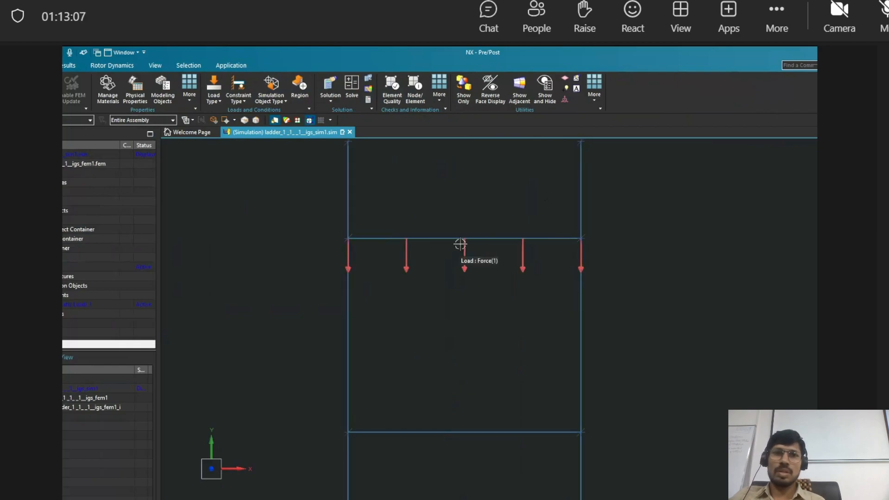
scroll(460, 244, down, 1)
scroll(460, 244, down, 3)
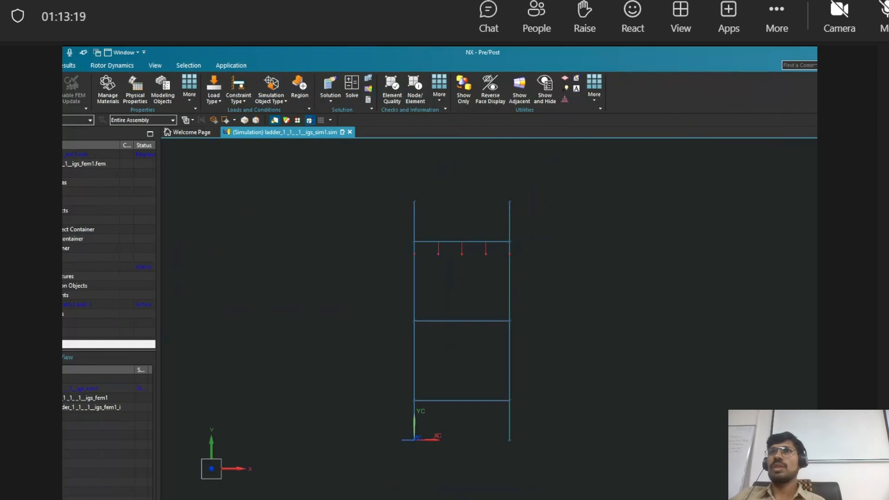
click(92, 267)
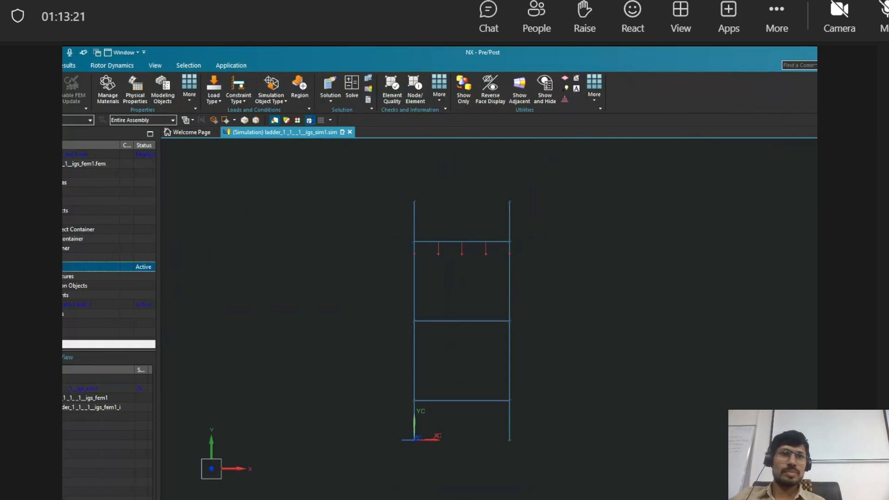
right_click(89, 269)
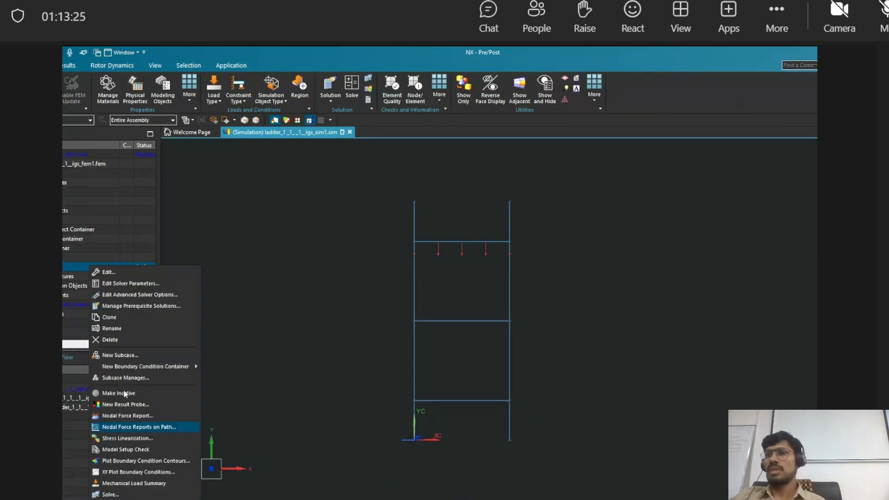
click(111, 494)
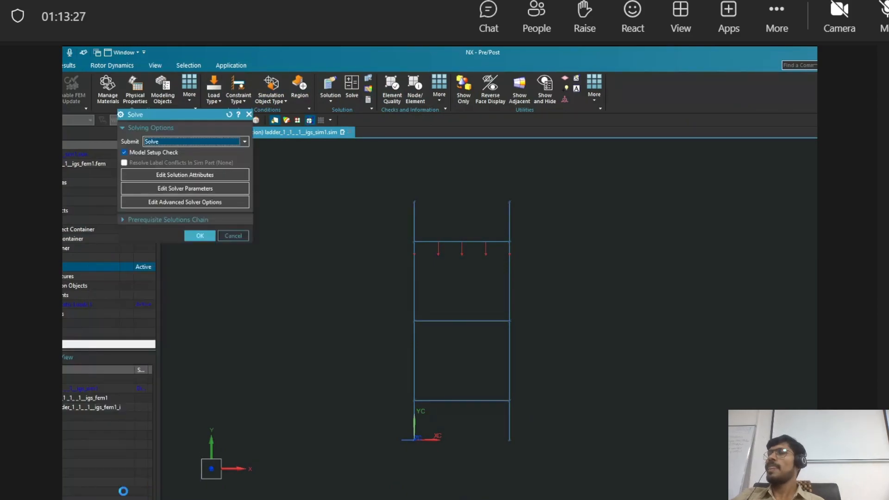
click(201, 236)
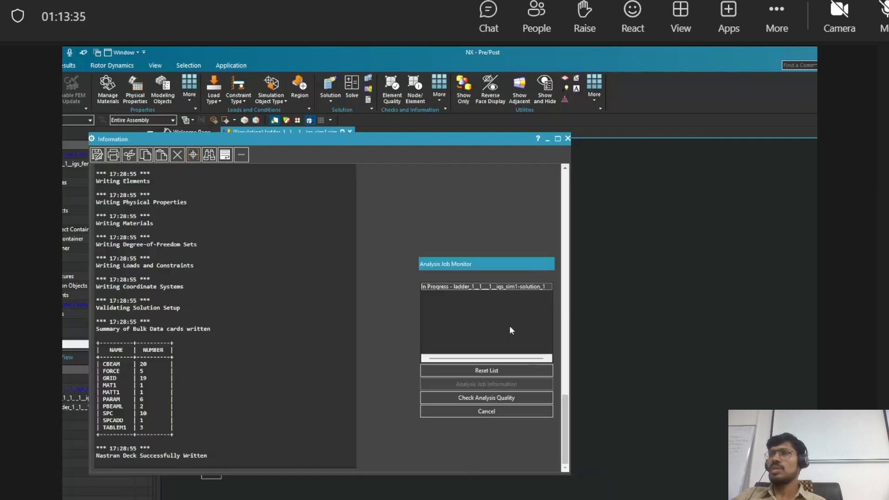
drag(469, 264, 430, 224)
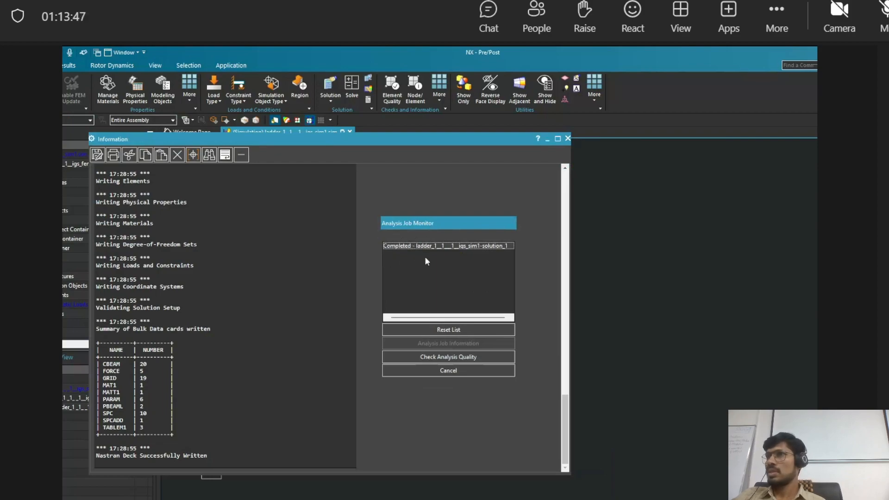
click(460, 371)
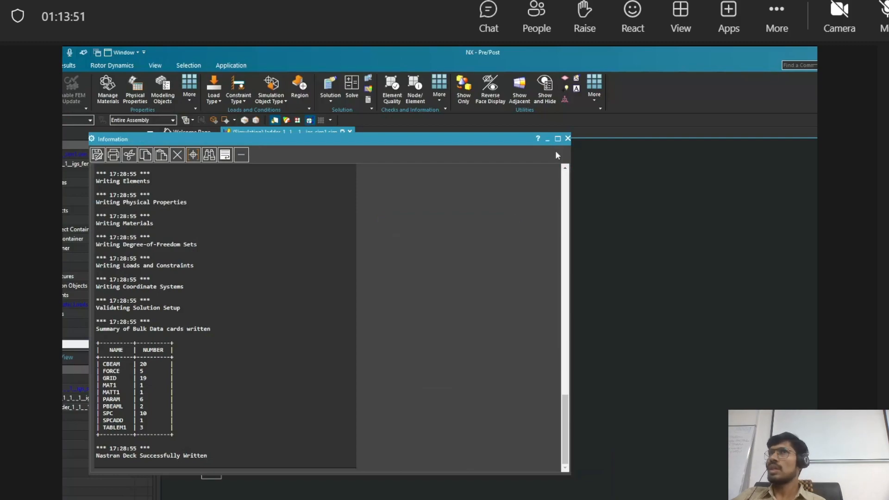
click(568, 138)
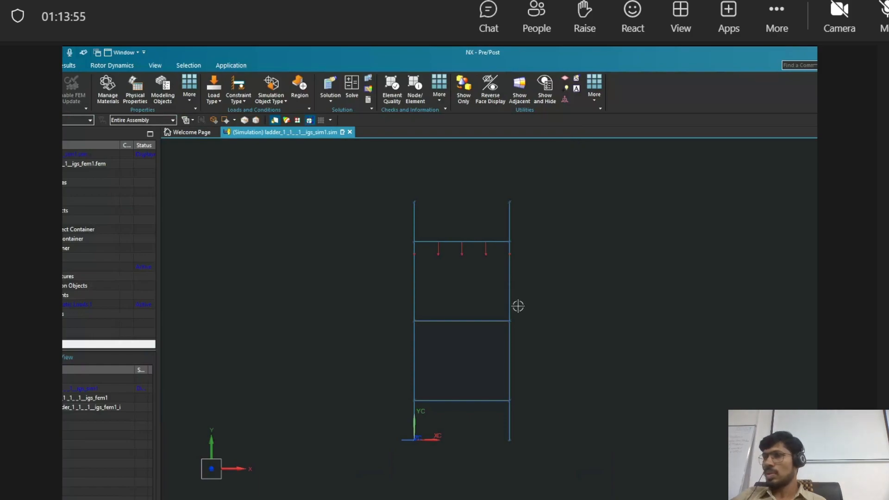
Load the structural results of Solution 1 and display the nodal displacement magnitude contour on the ladder
scroll(204, 273, down, 2)
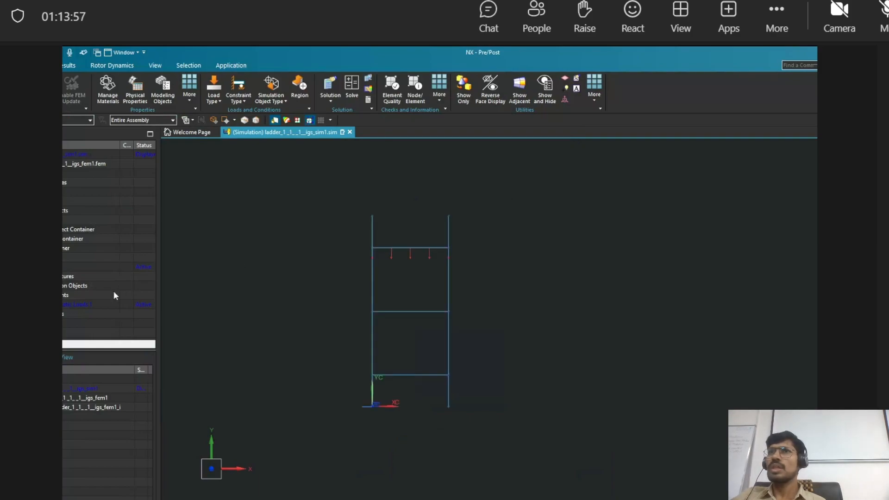
scroll(366, 282, up, 2)
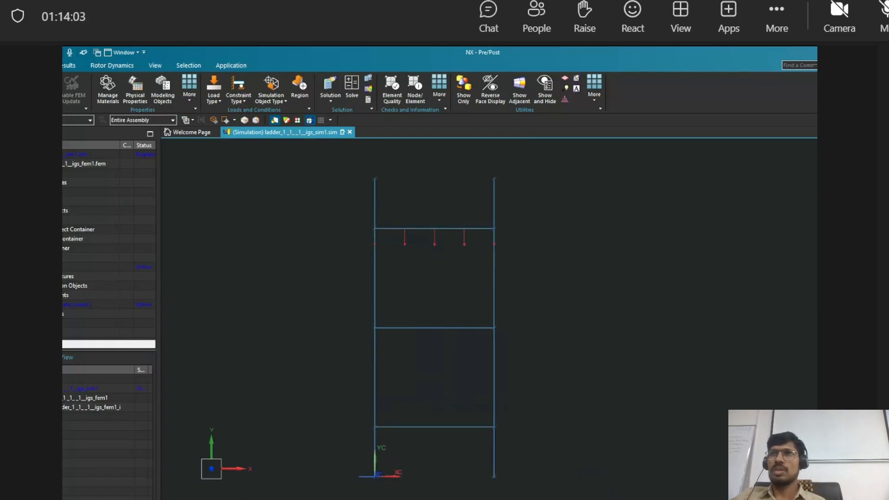
scroll(106, 240, down, 1)
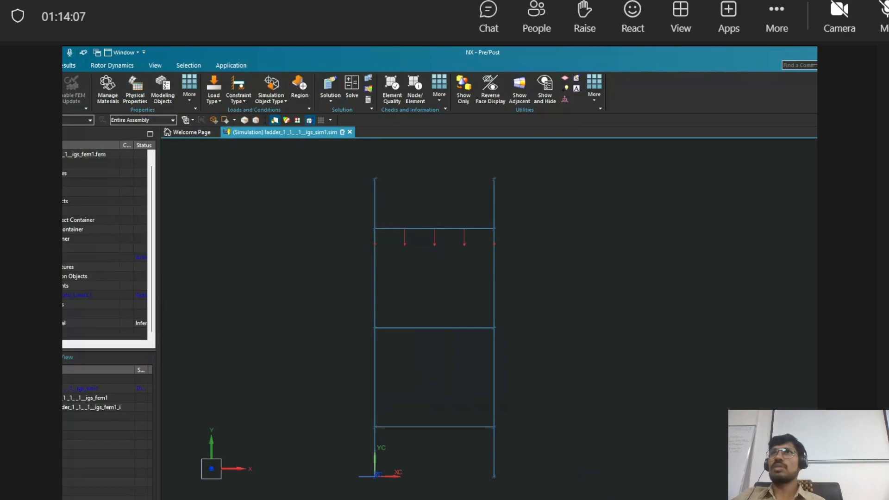
click(68, 65)
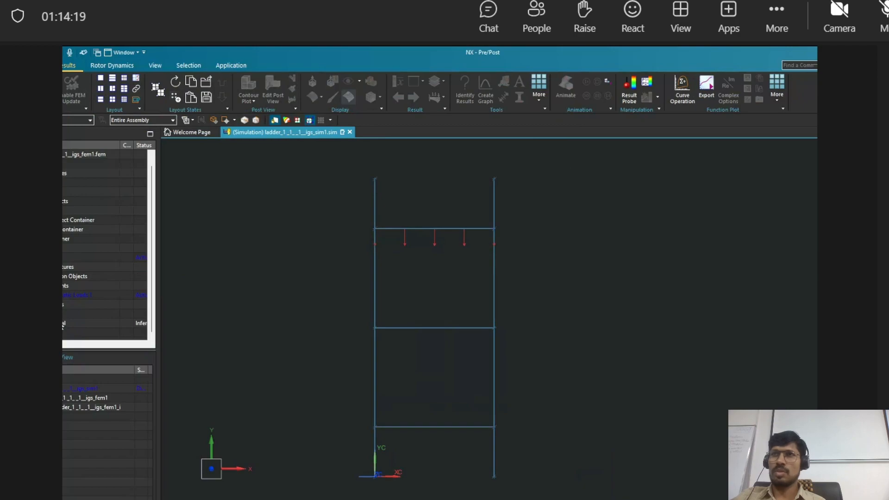
double_click(63, 325)
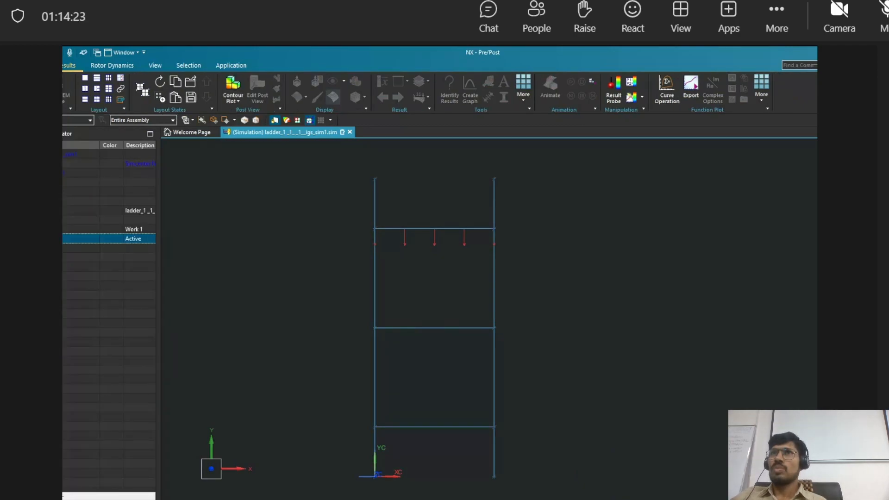
click(81, 163)
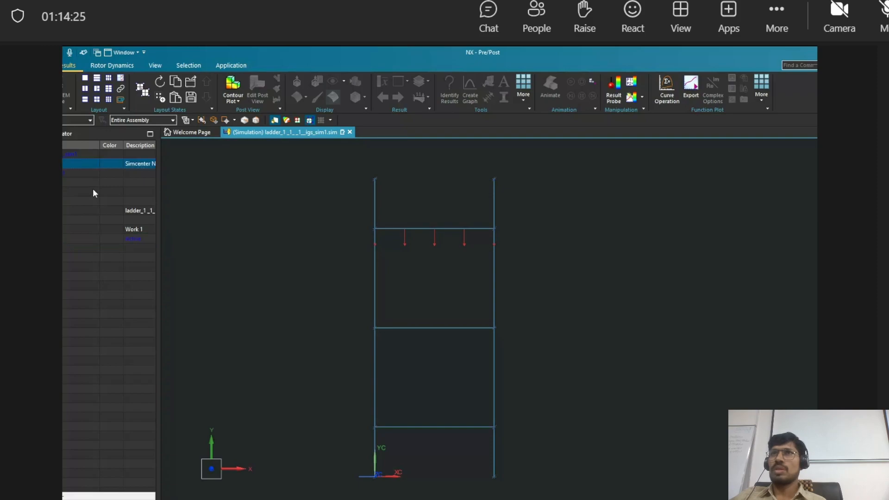
click(65, 173)
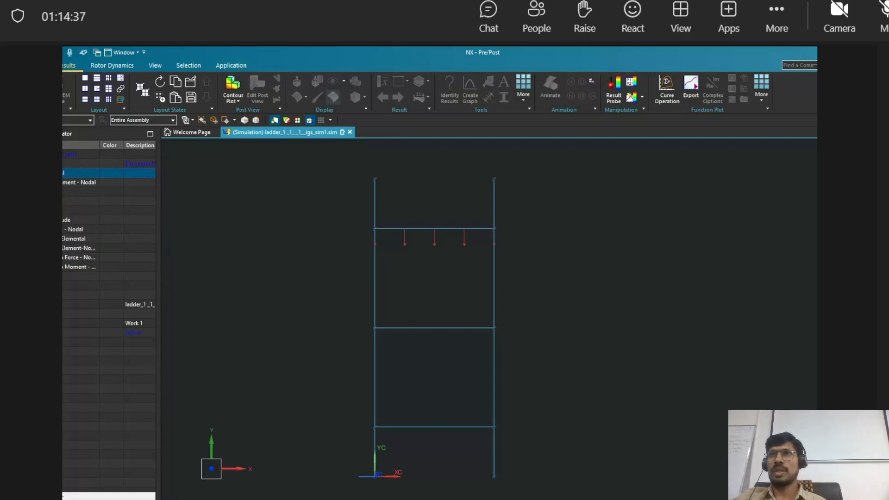
double_click(66, 220)
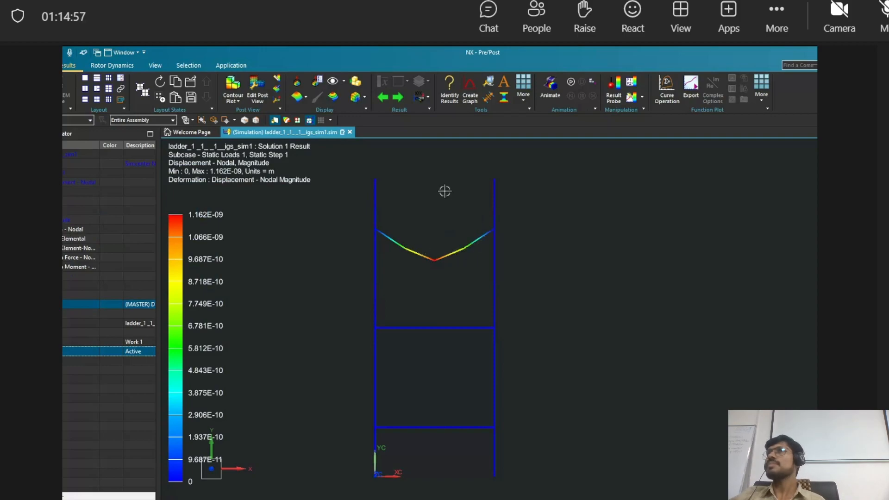
Animate the displacement result with linear style and 8 frames, then close the animation settings
click(551, 91)
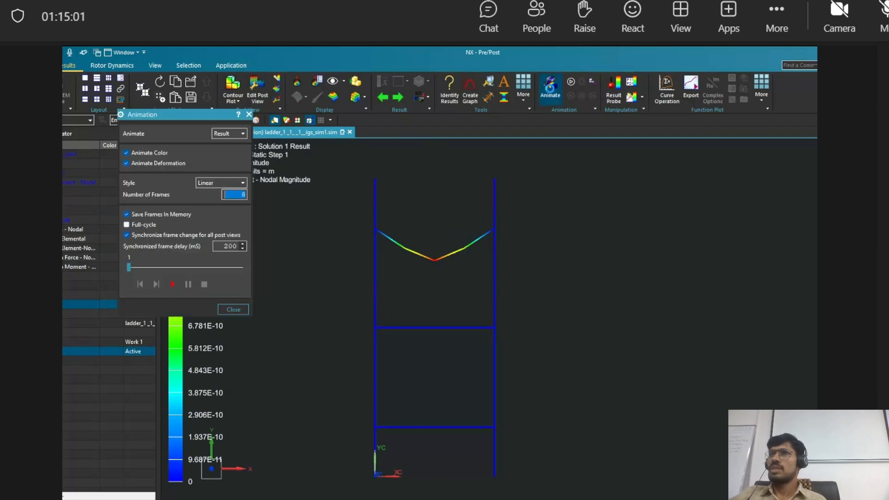
click(174, 283)
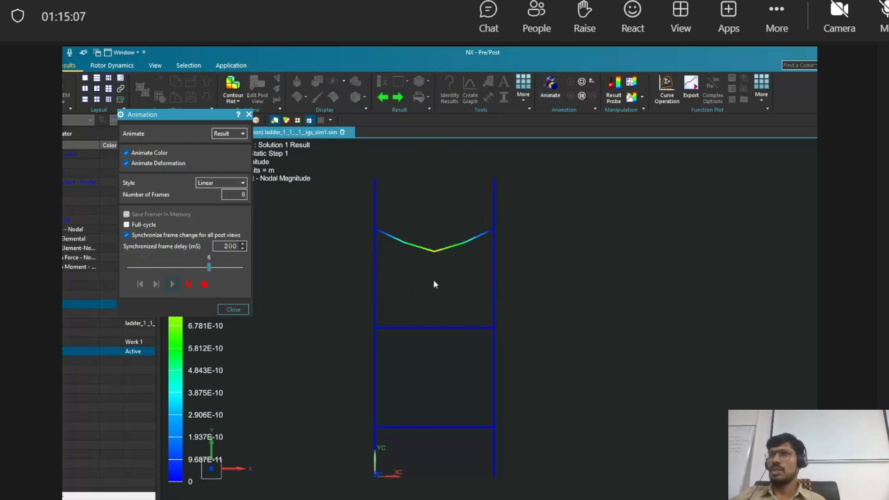
click(233, 309)
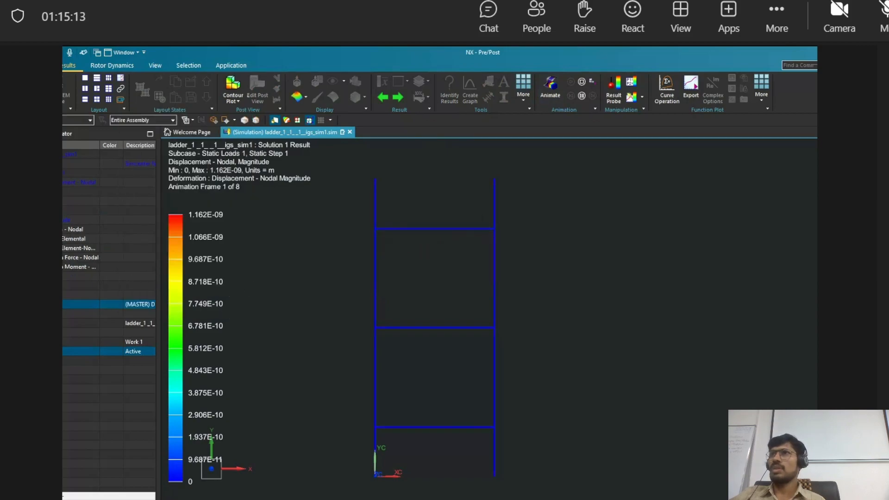